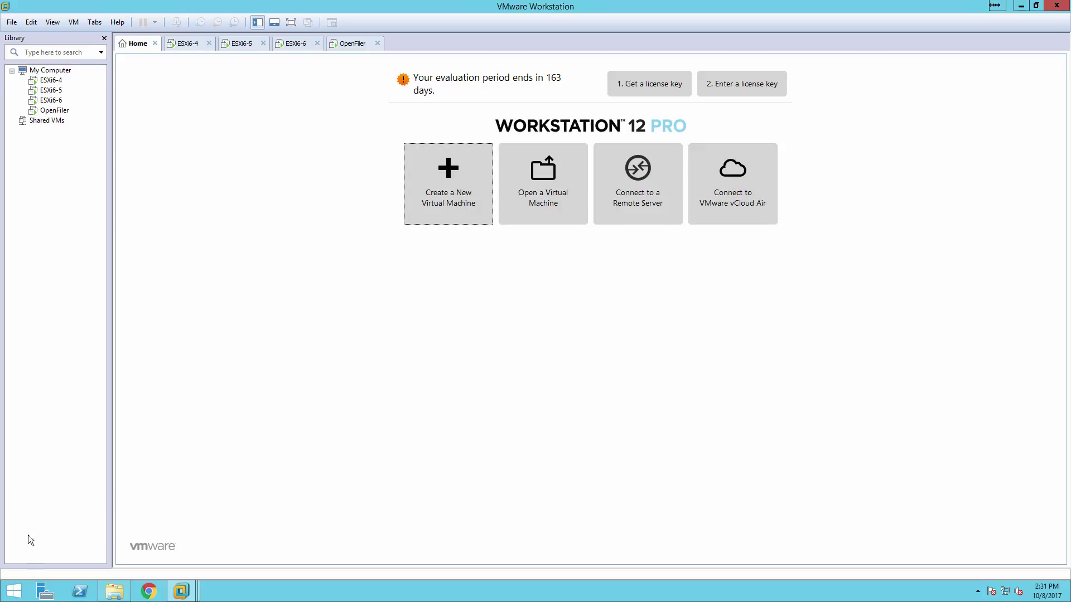
Check the computer's System information, then close it
right_click(20, 593)
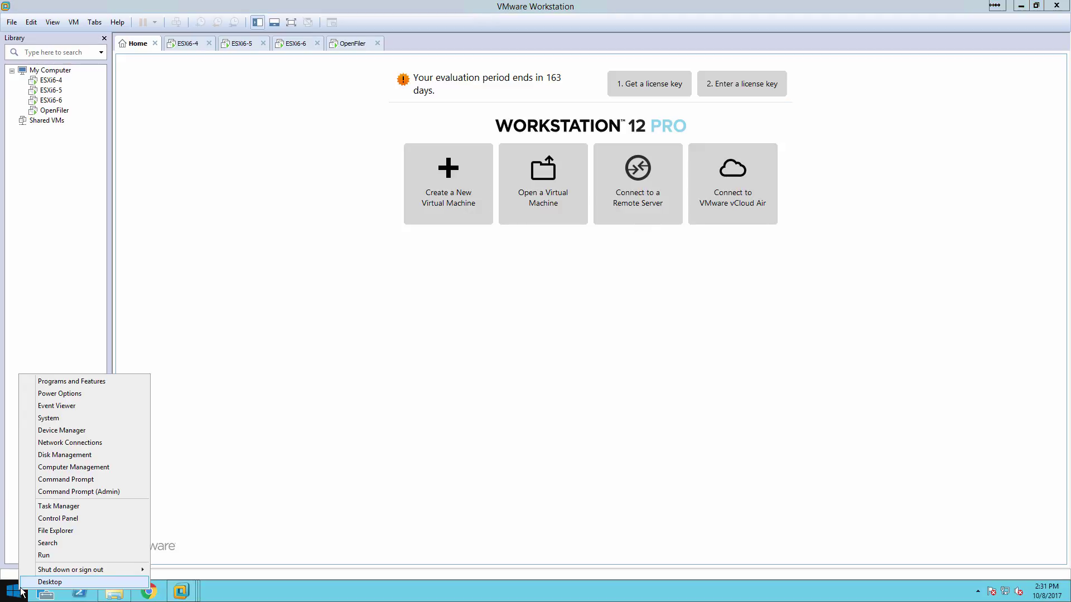
left_click(64, 428)
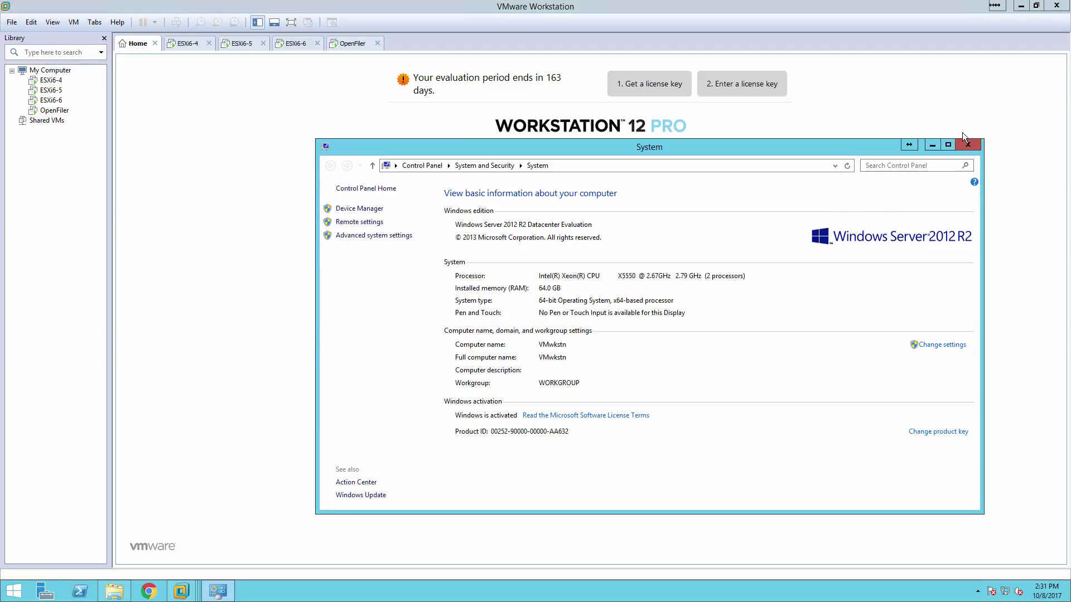
left_click(967, 145)
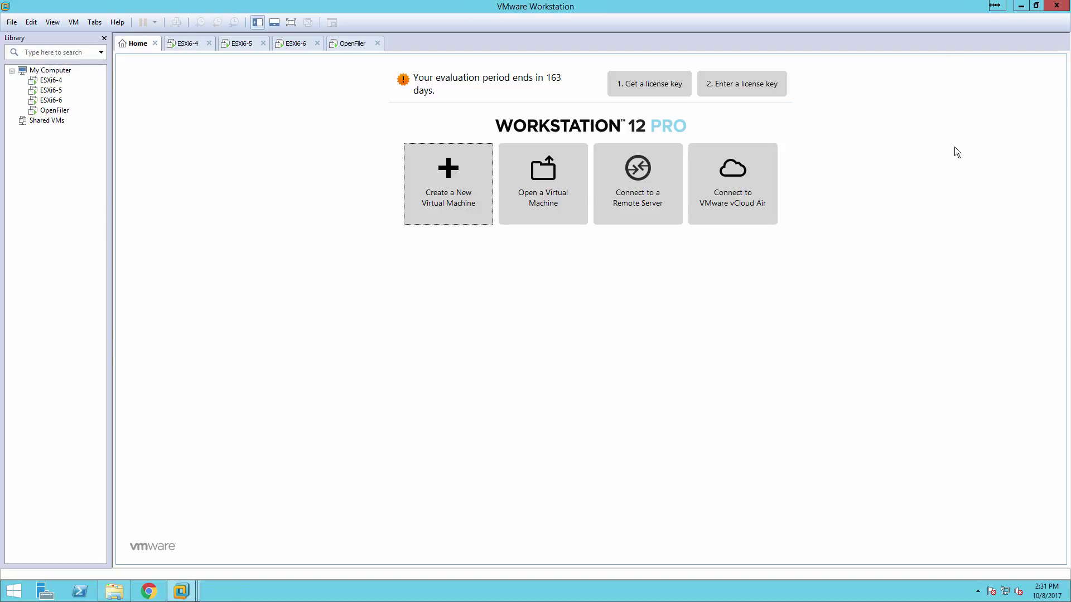
Show the Preferences Memory page with 57337 MB reserved host RAM, then bring up Calculator
left_click(35, 24)
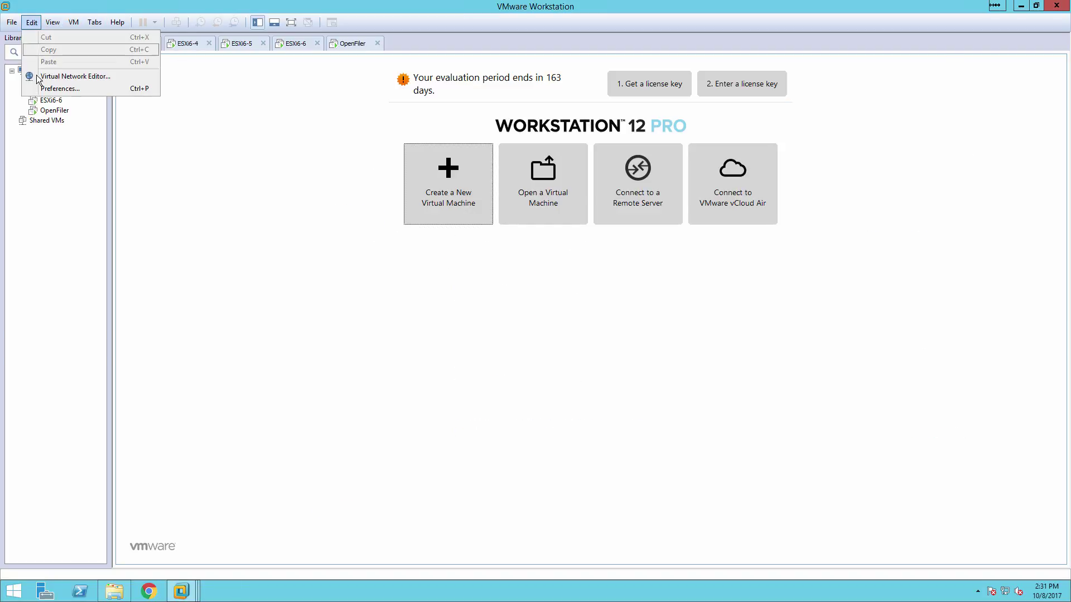
left_click(41, 88)
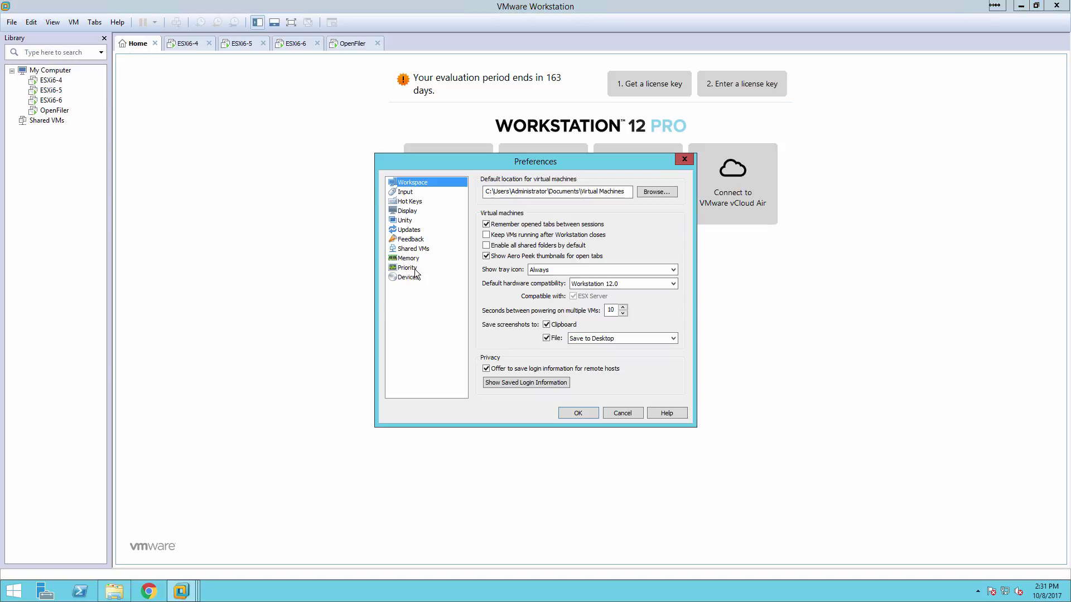
left_click(408, 258)
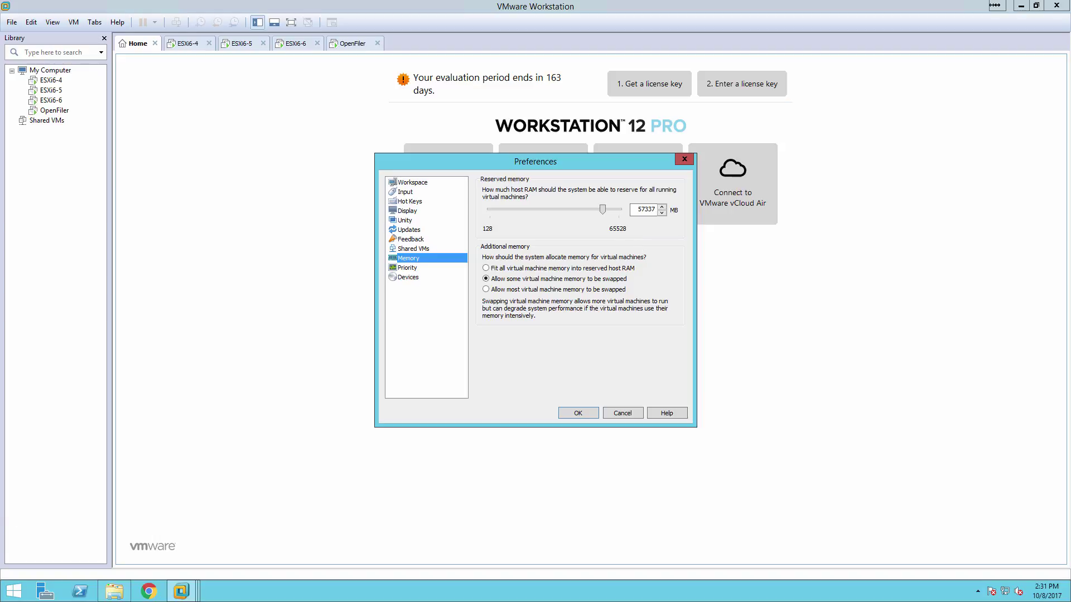
key("alt+Tab")
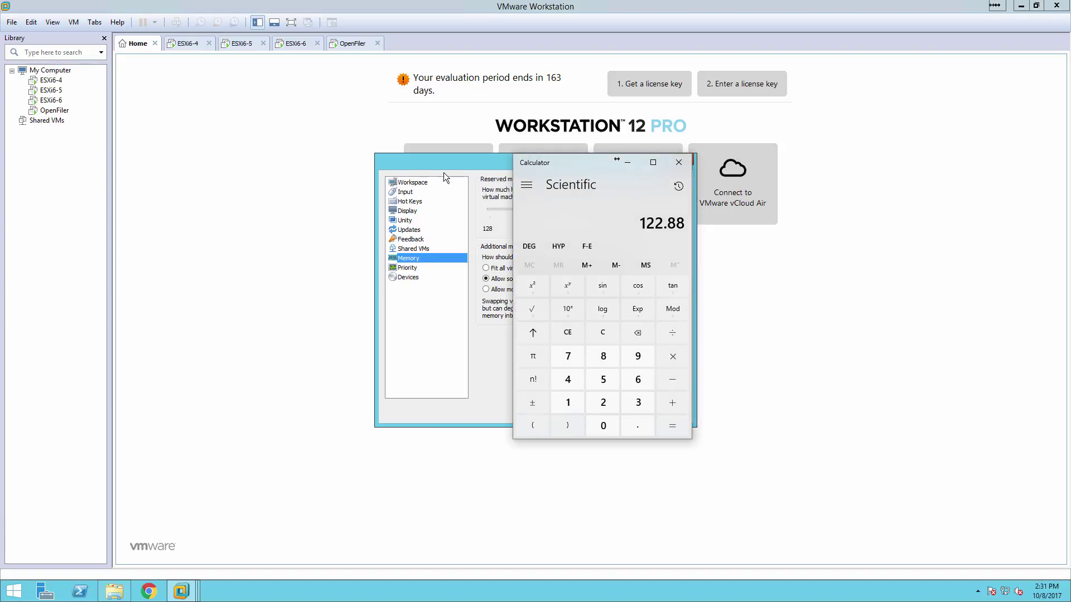
Convert 57337 MB to GB in Standard Calculator (57337/1024 = 55.9931640625), then close it
left_click(444, 173)
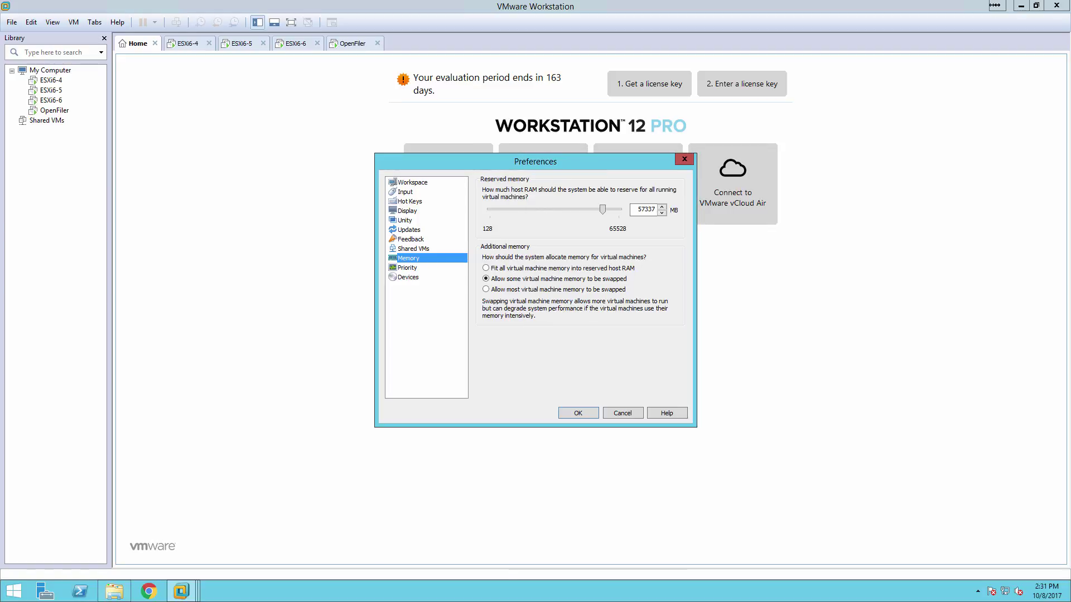
key("alt+Tab")
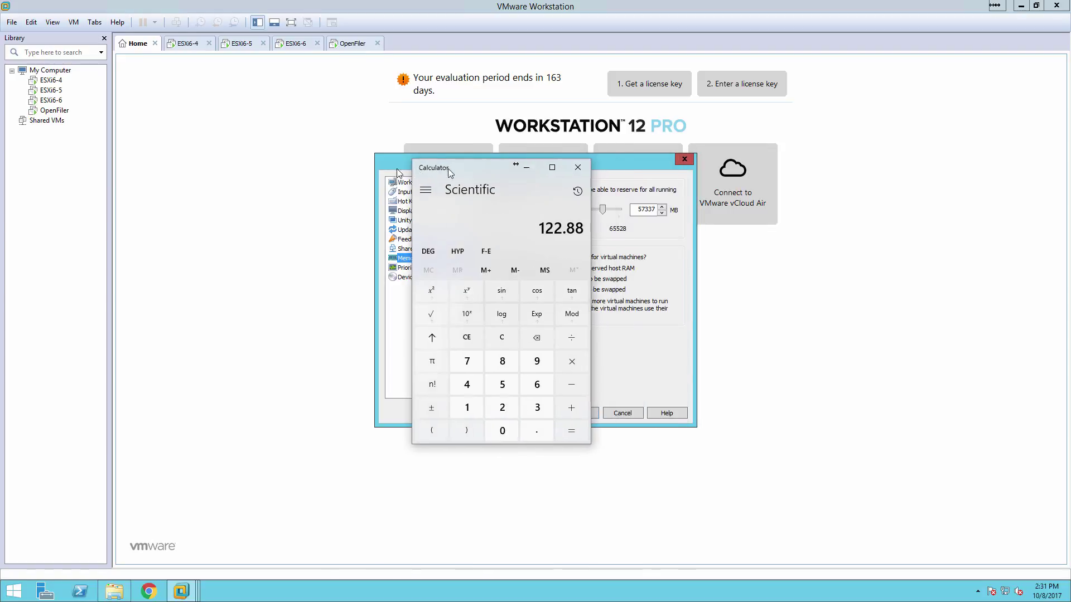
left_click_drag(449, 172, 212, 169)
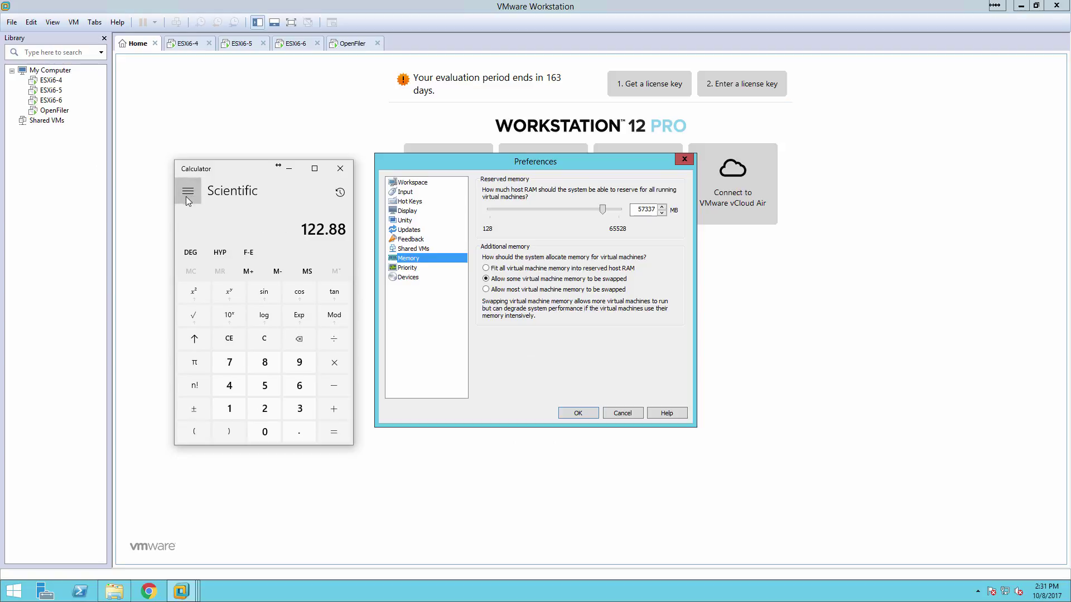
left_click(187, 192)
left_click(231, 217)
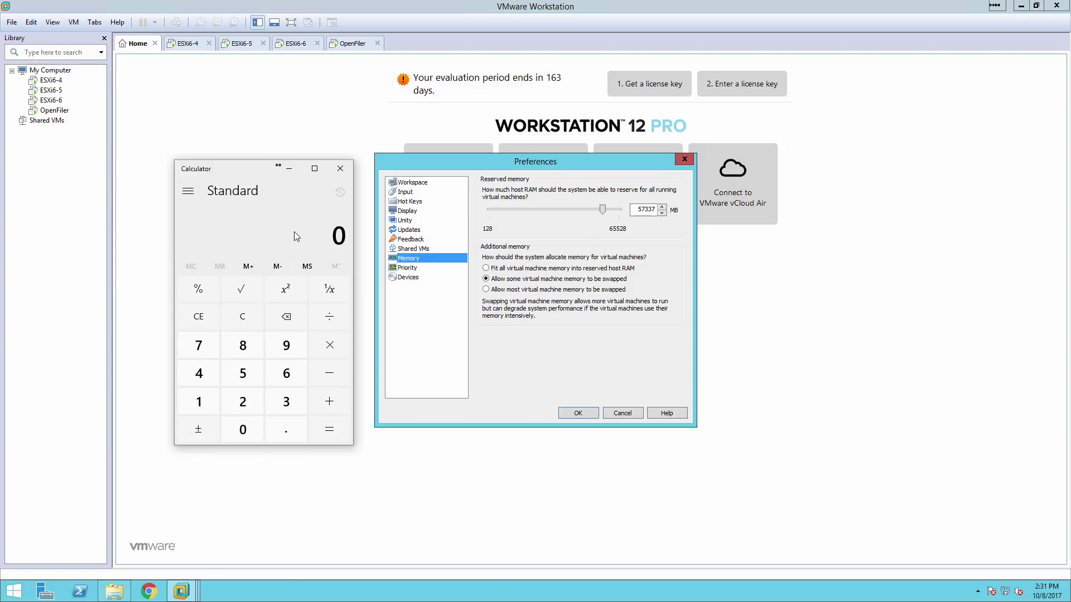
type("5")
type("7337")
type("/1024")
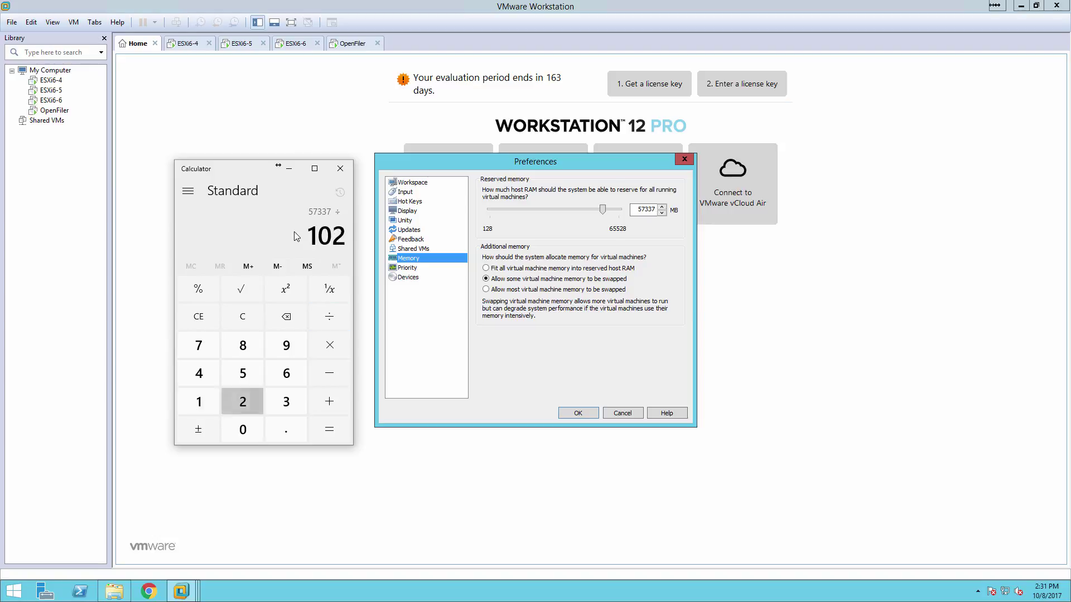
key("Return")
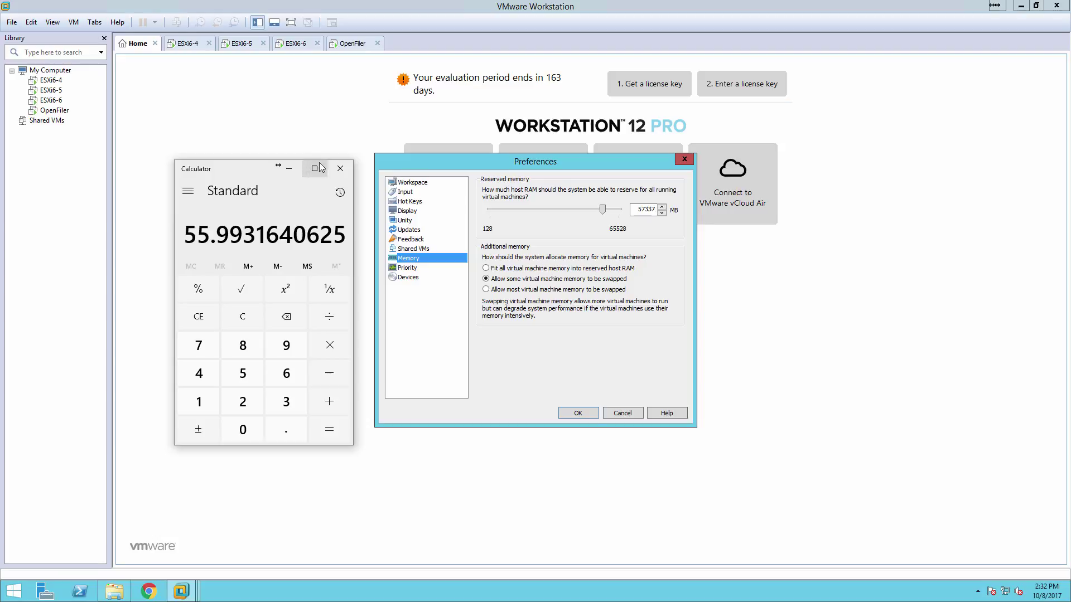
left_click(339, 168)
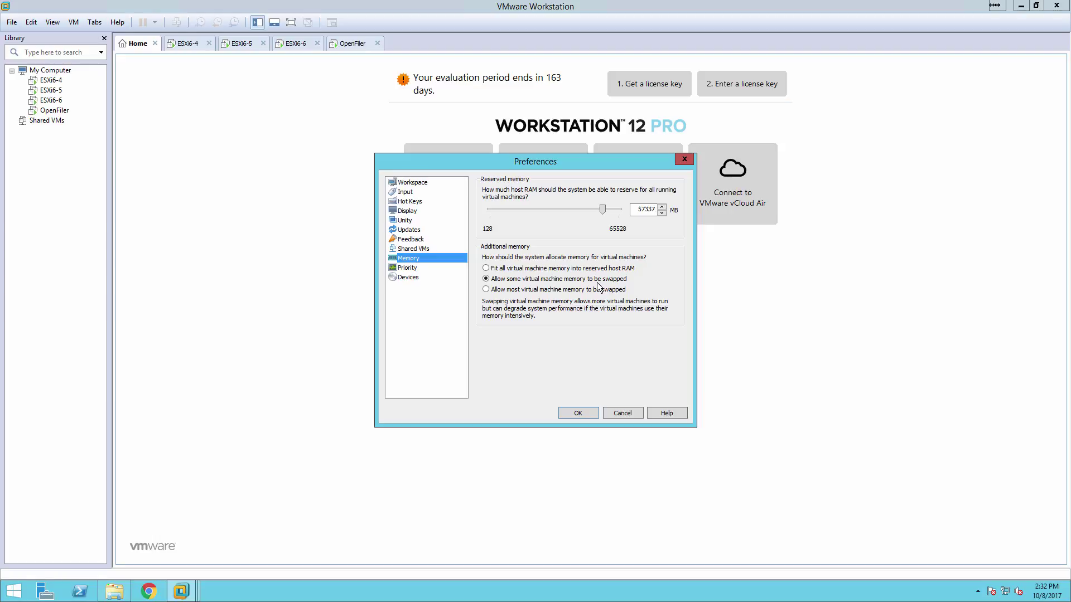
right_click(386, 590)
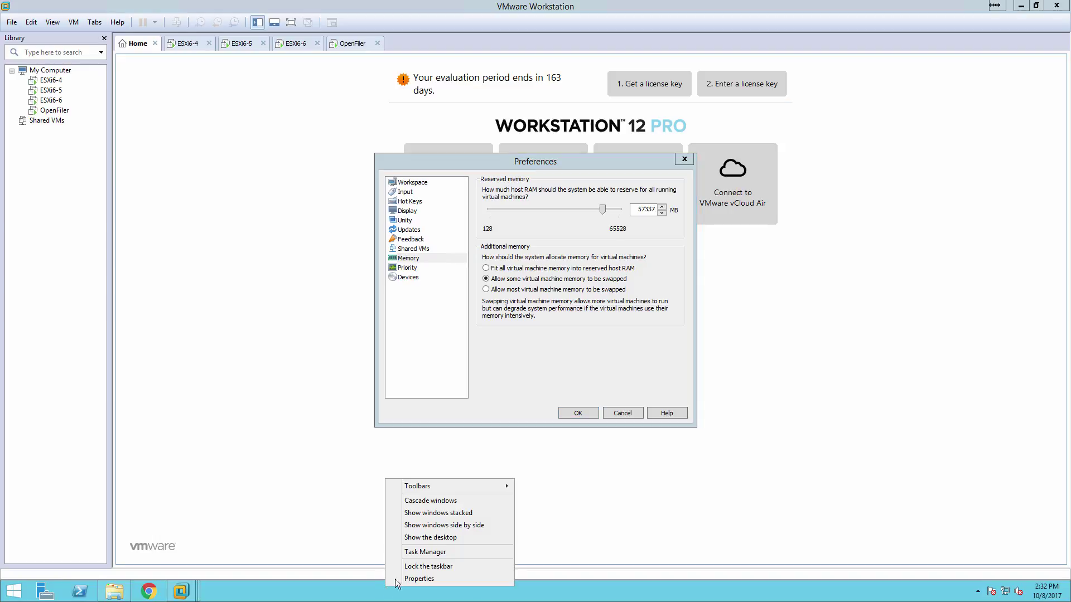
left_click(414, 553)
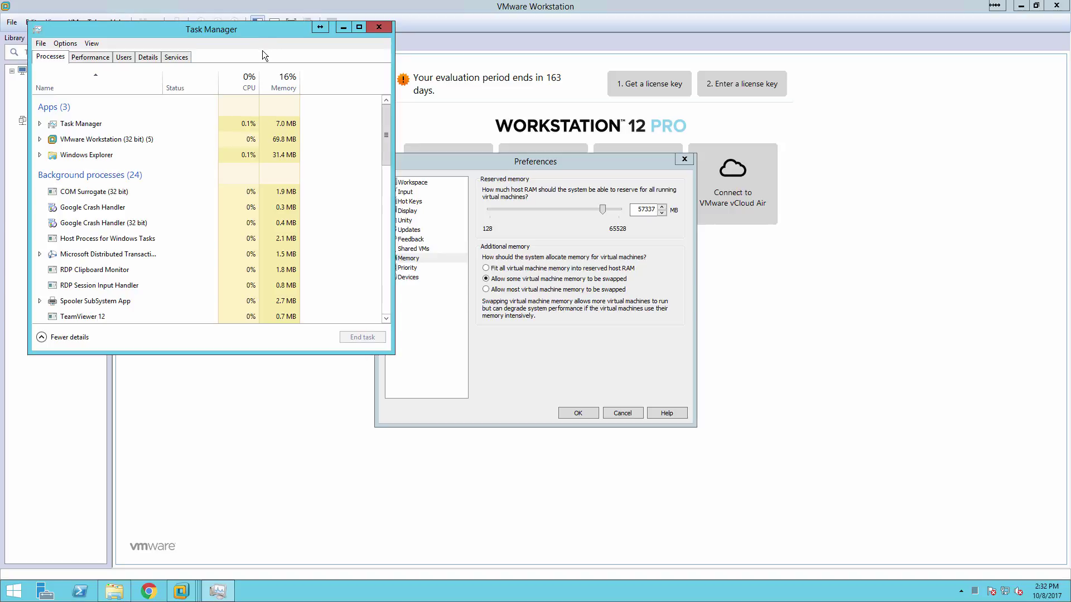
left_click(377, 27)
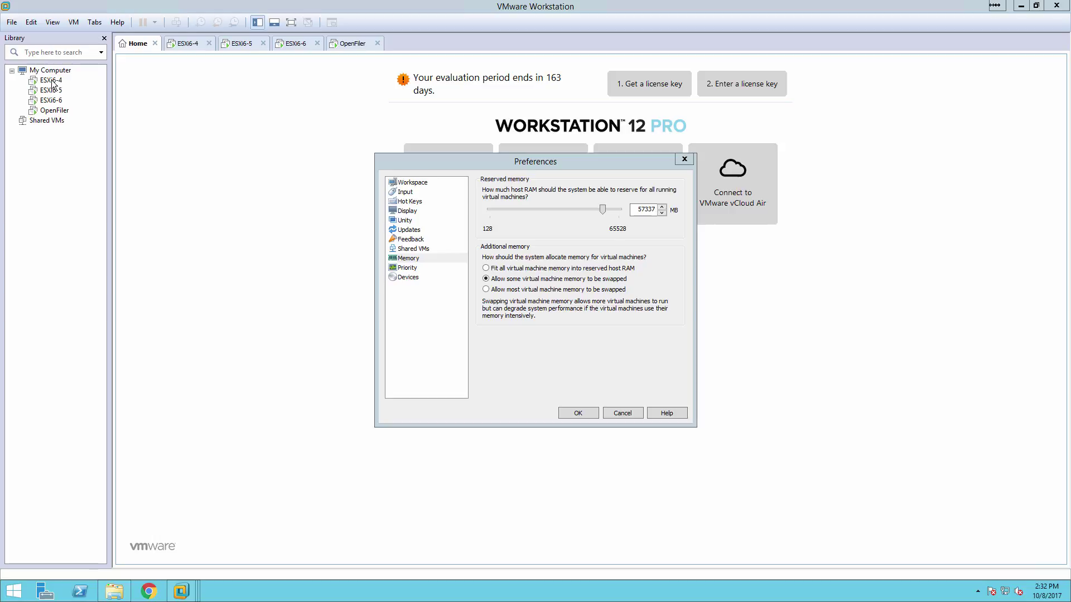
right_click(325, 590)
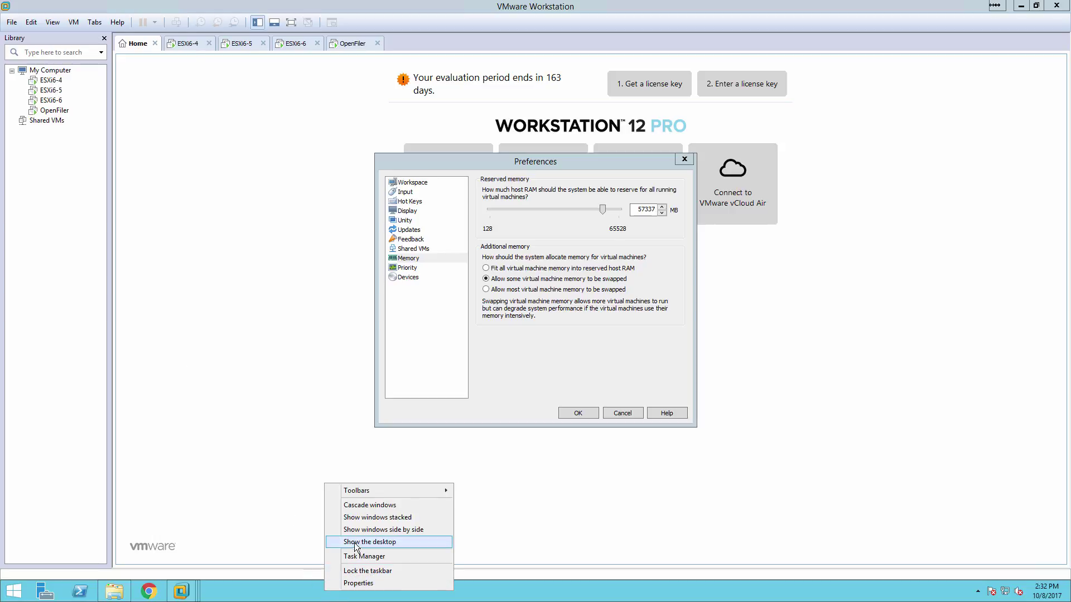
left_click(357, 558)
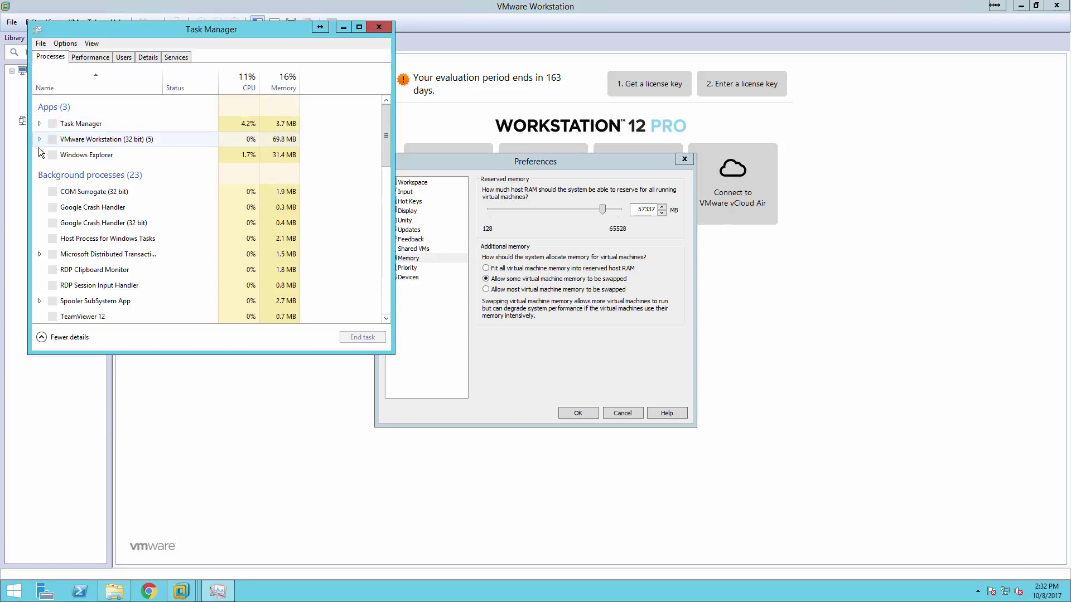
left_click(39, 140)
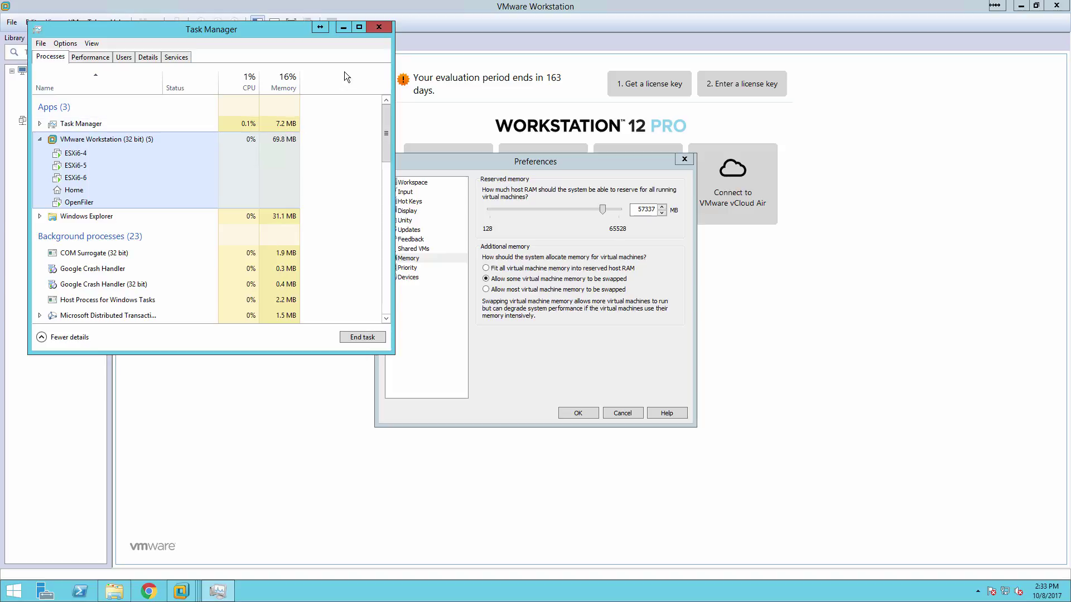
left_click(380, 29)
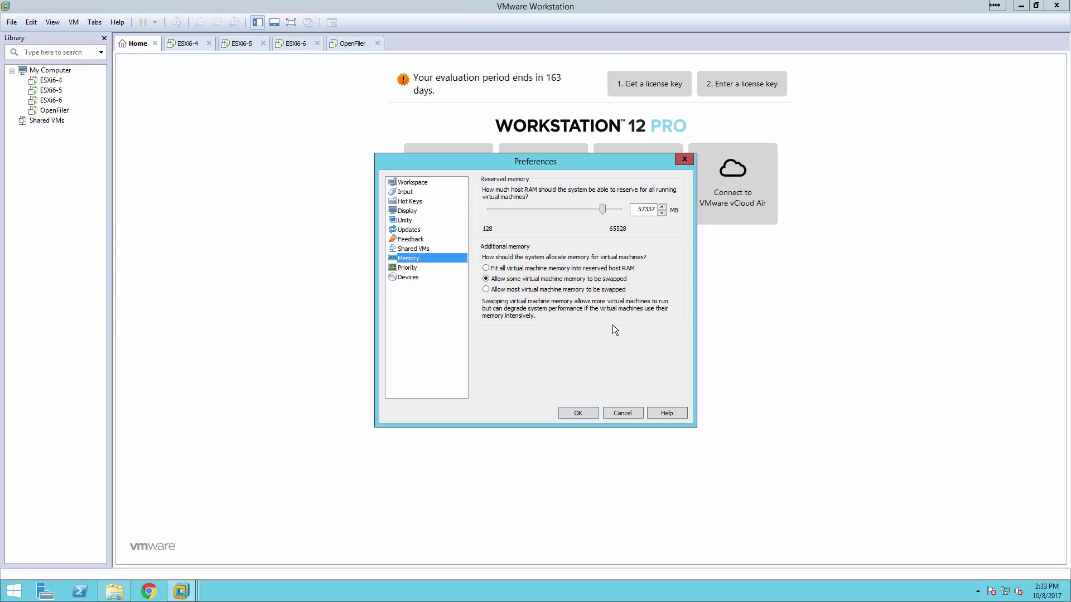
Close Preferences keeping the memory settings and switch to the OpenFiler VM tab
left_click(578, 413)
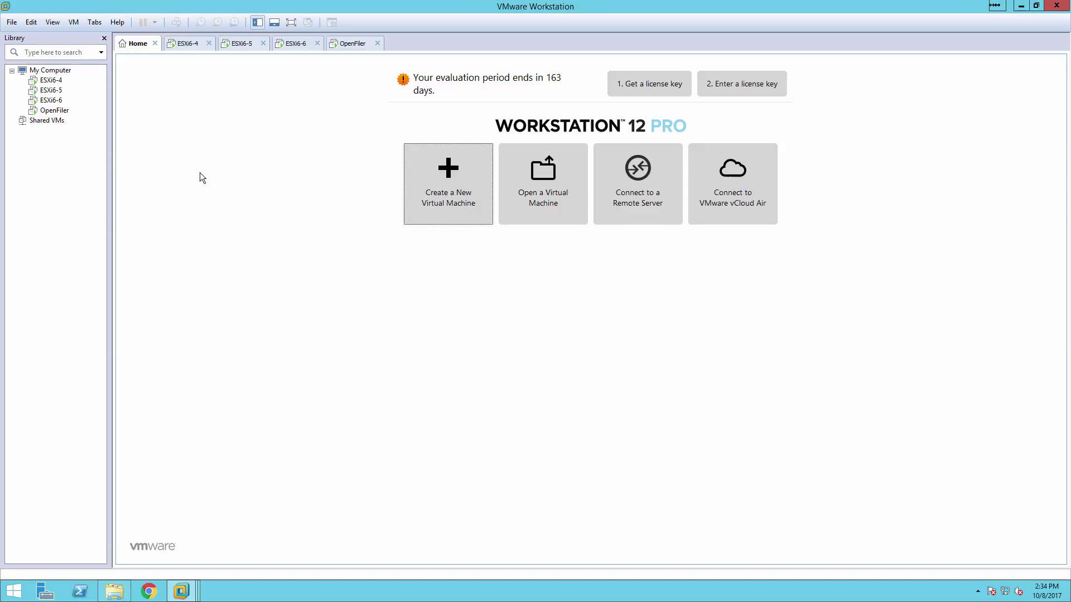
left_click(345, 47)
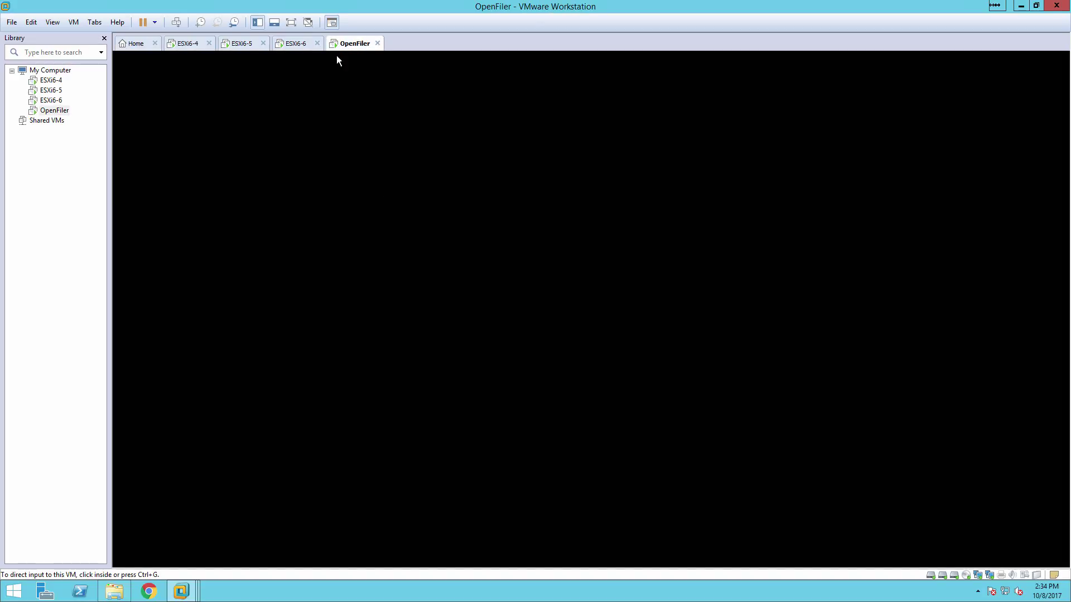
right_click(344, 49)
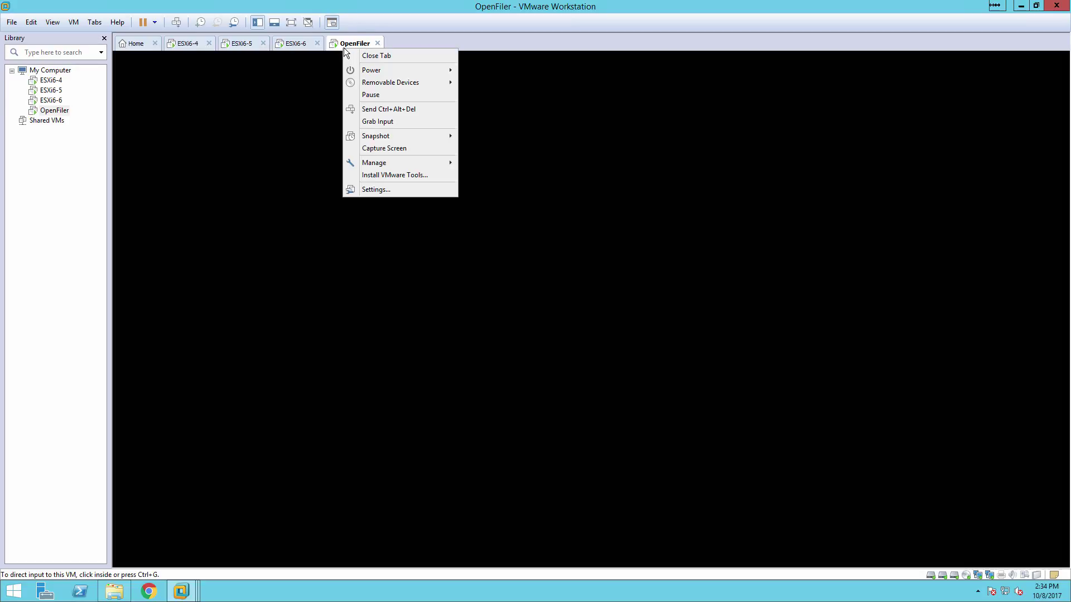
left_click(370, 190)
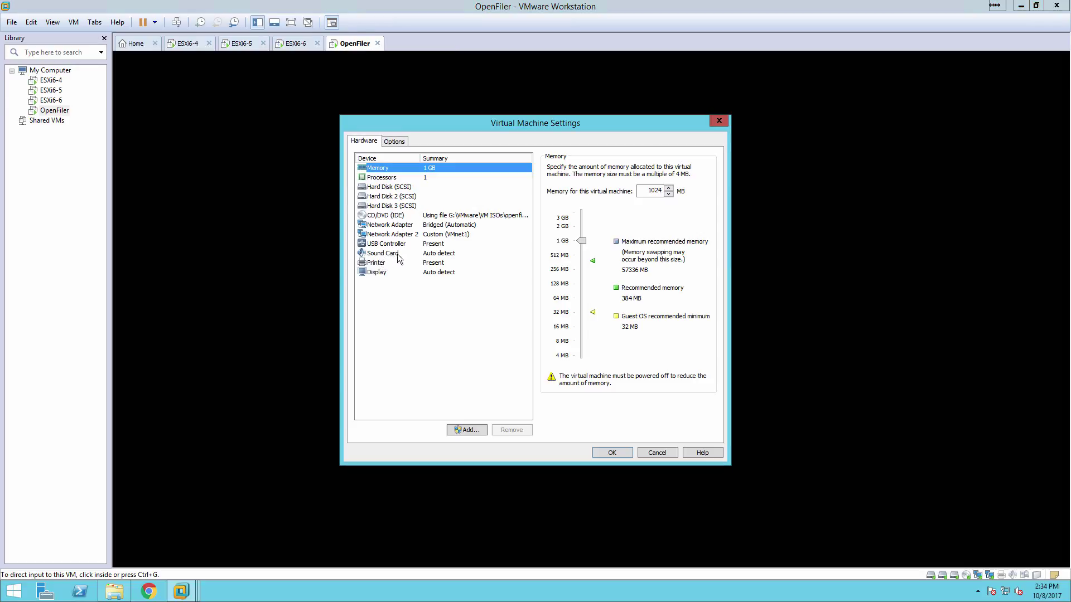
left_click(449, 225)
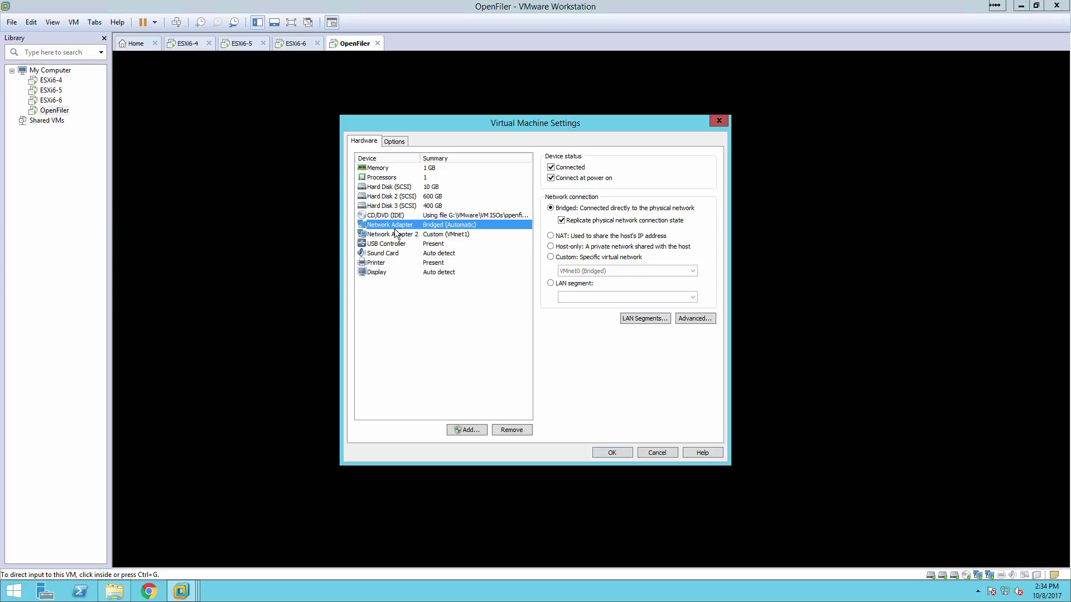
left_click(387, 236)
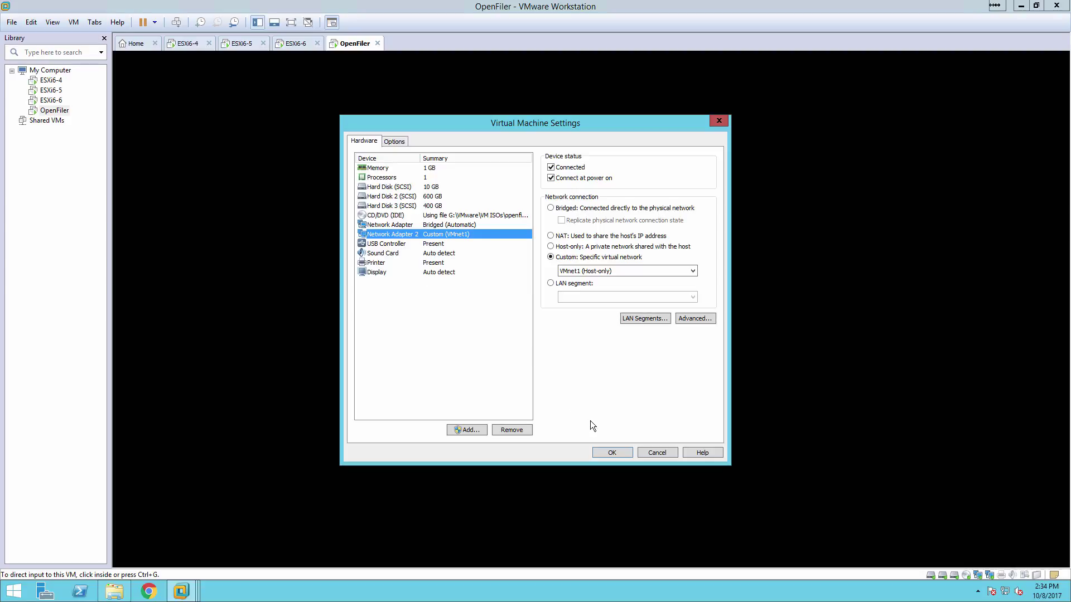
left_click(656, 452)
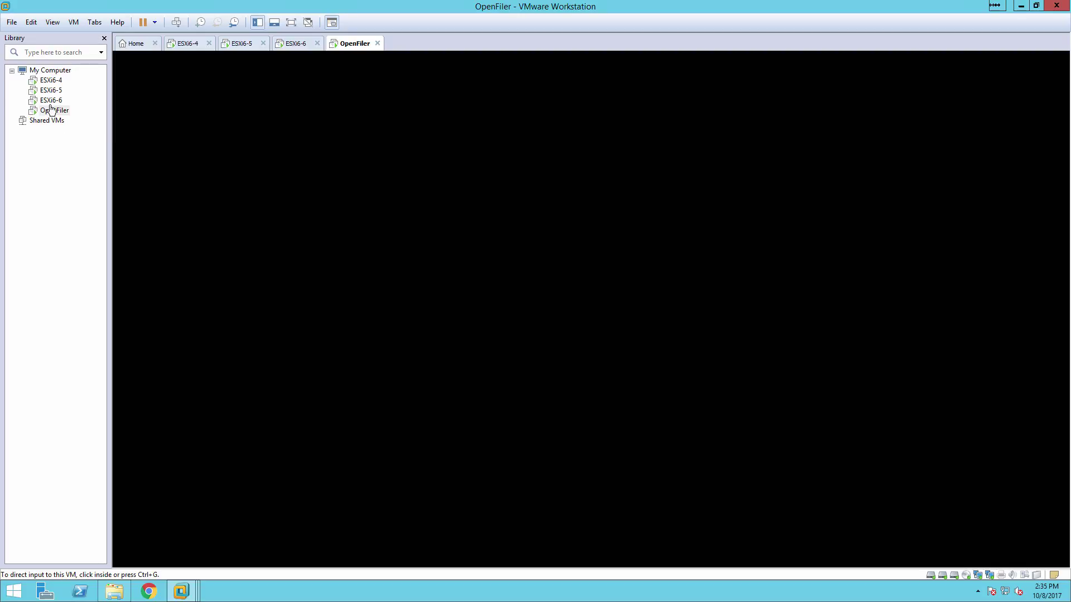
Review ESXi6-4's hardware settings (16 GB memory, six network adapters) and close them unchanged
right_click(43, 84)
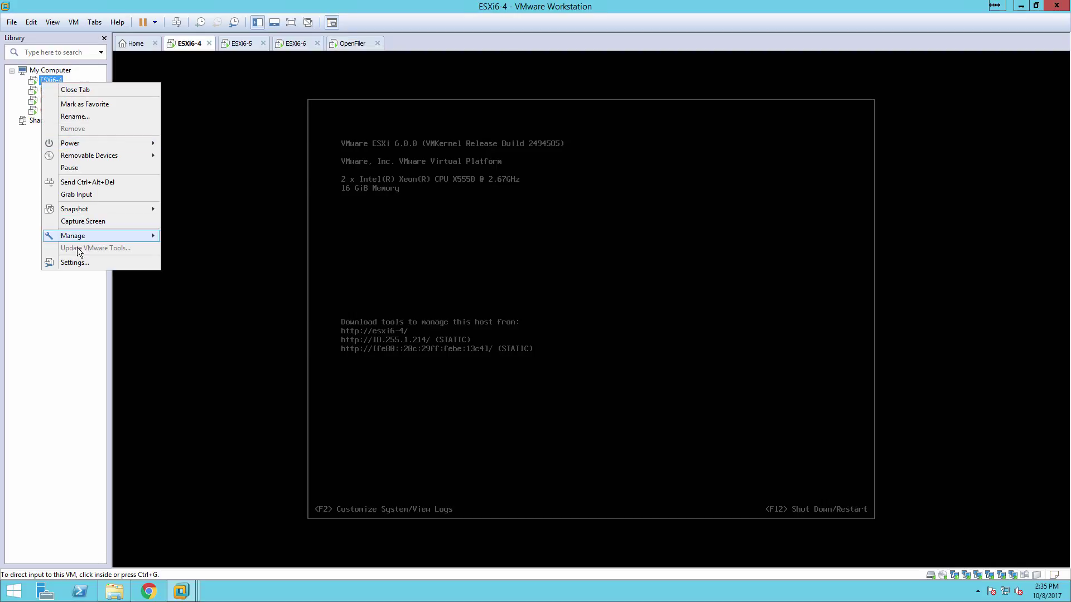
left_click(80, 263)
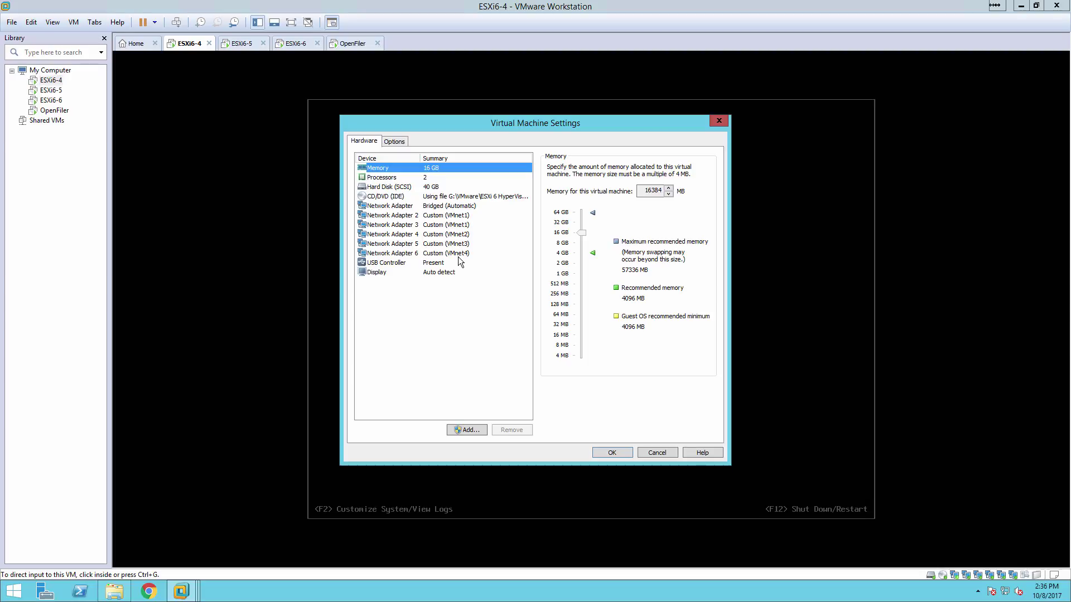
left_click(617, 452)
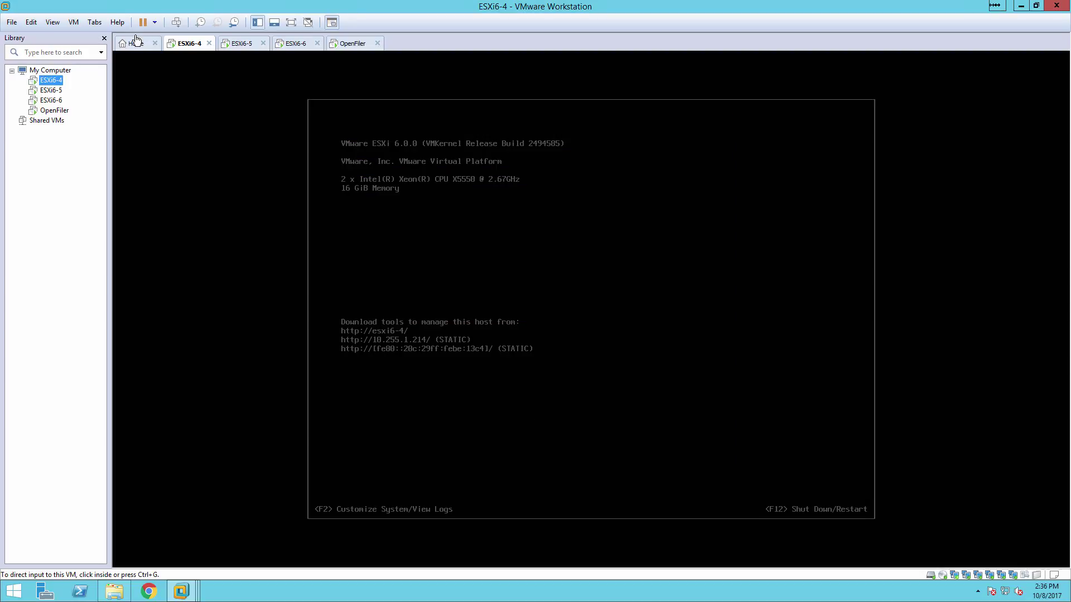
Start a Typical new virtual machine that installs from the detected ESXi 6 installer ISO
left_click(135, 43)
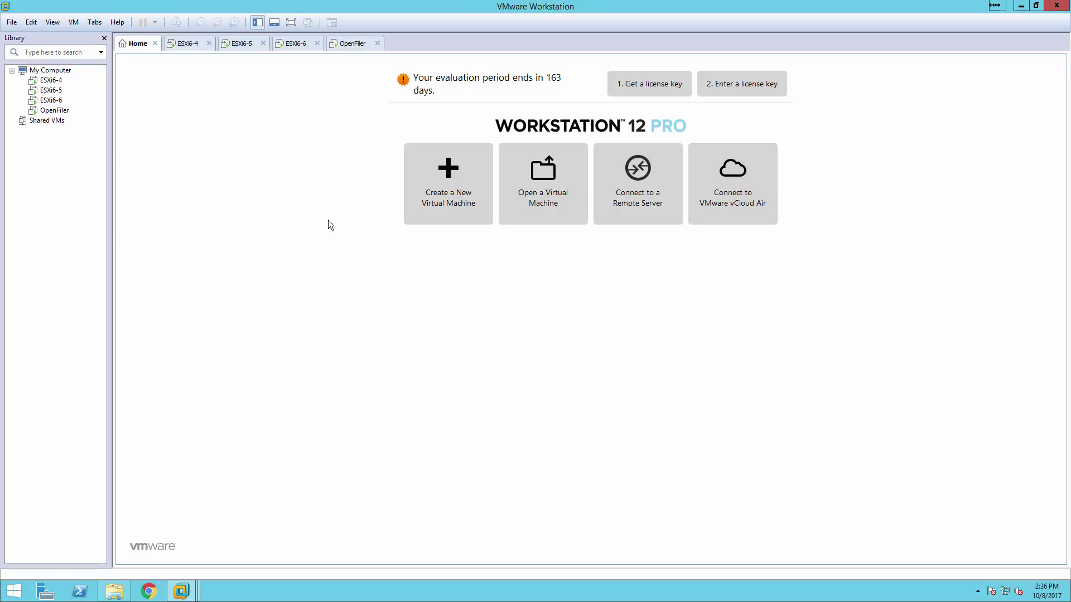
left_click(445, 177)
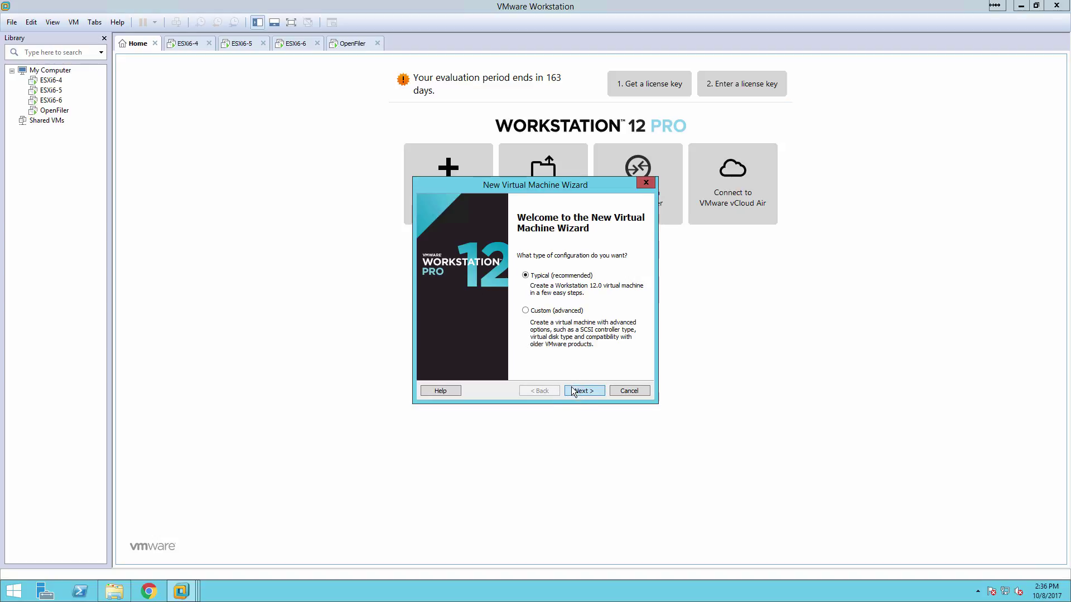
left_click(583, 397)
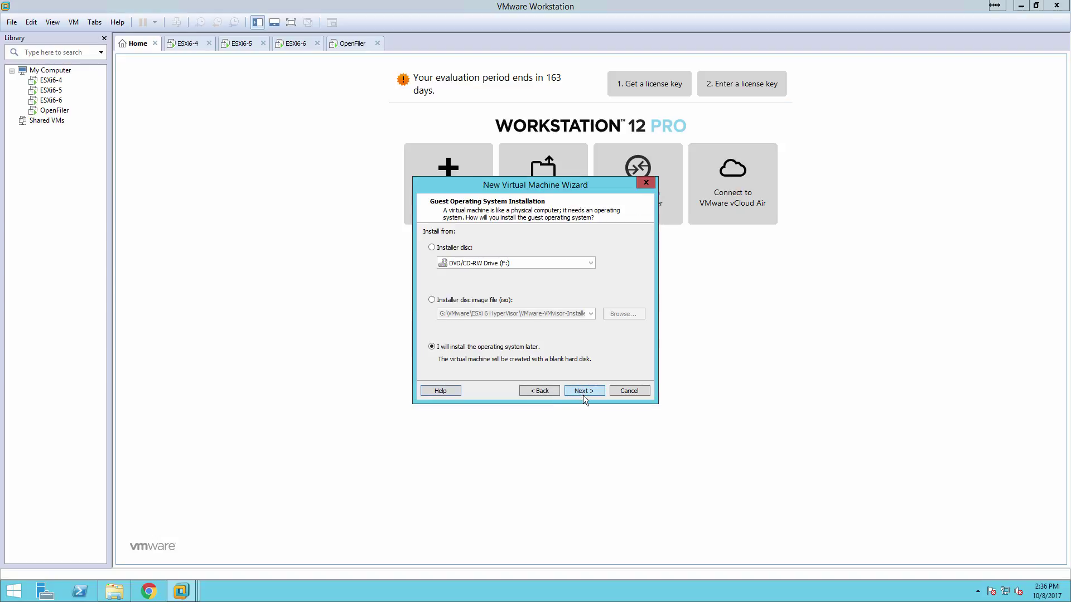
left_click(458, 302)
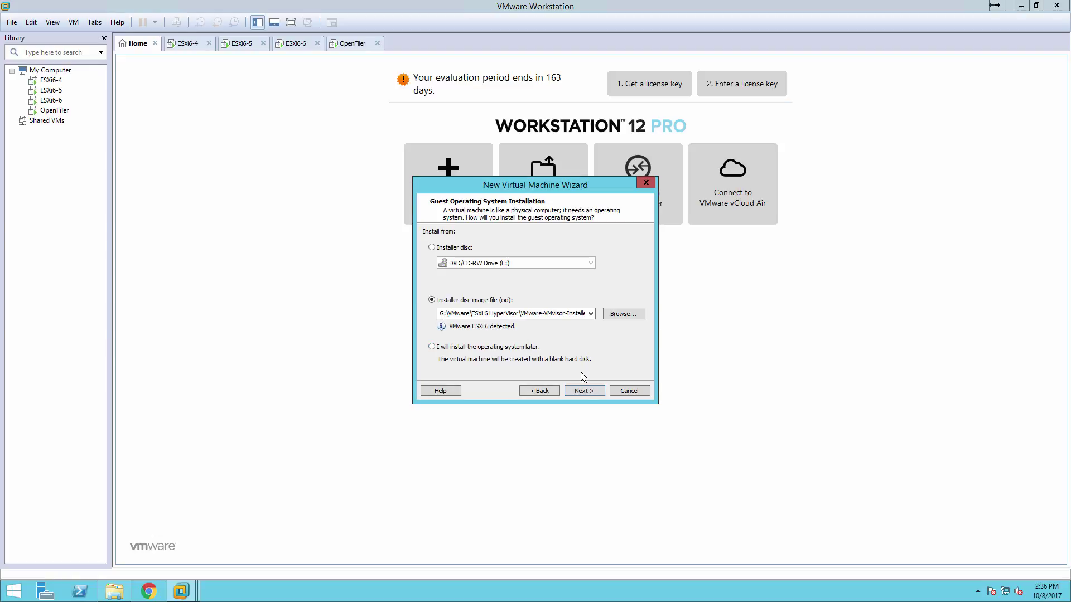
left_click(585, 392)
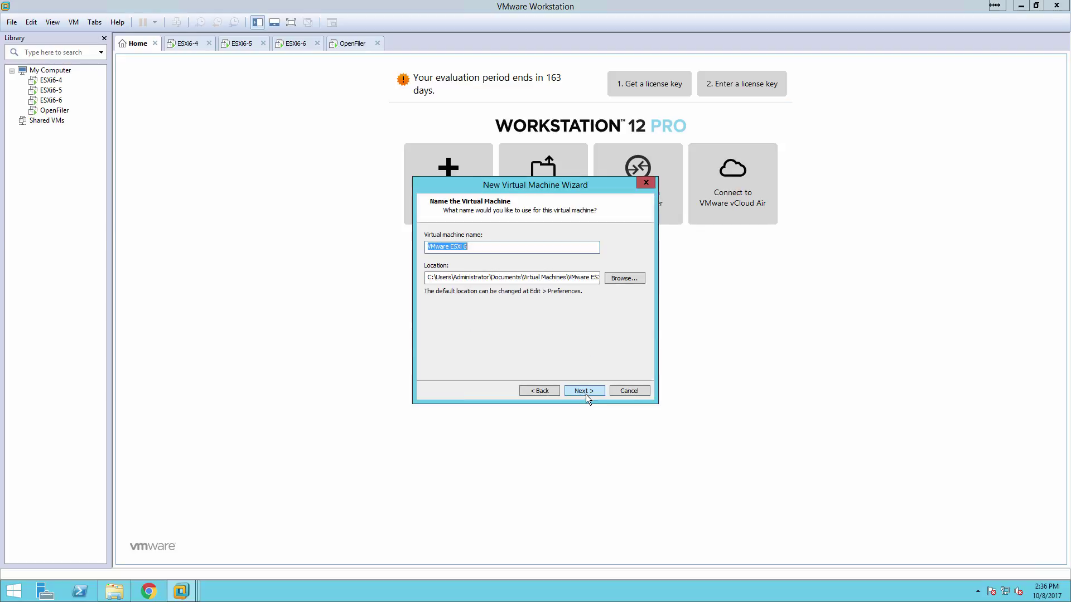
Set the VM location to a newly created G:\VMs\ESXi6-7 folder
left_click(628, 282)
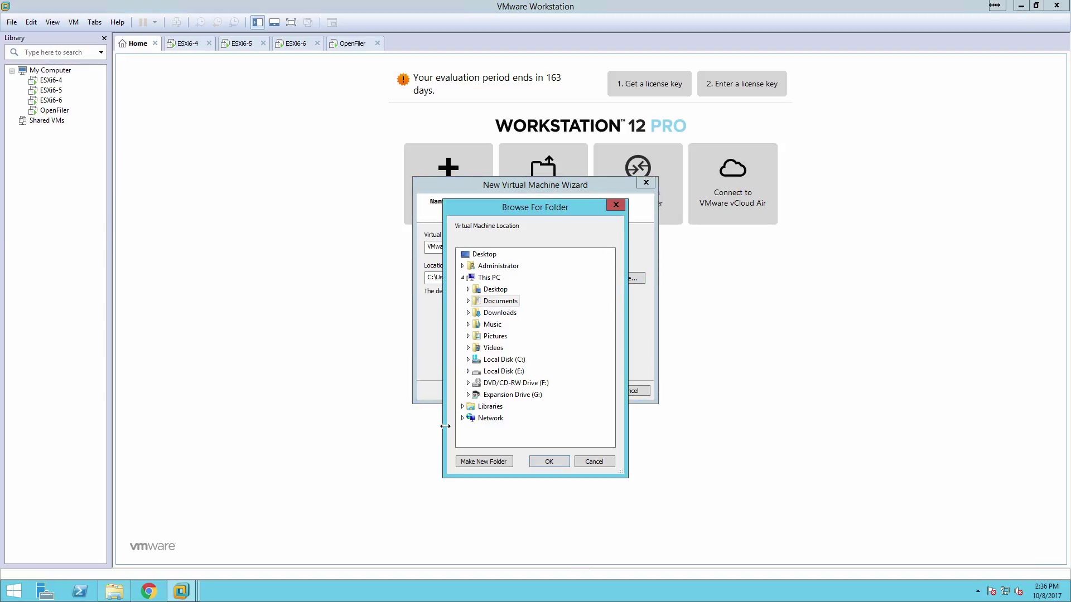
left_click(466, 395)
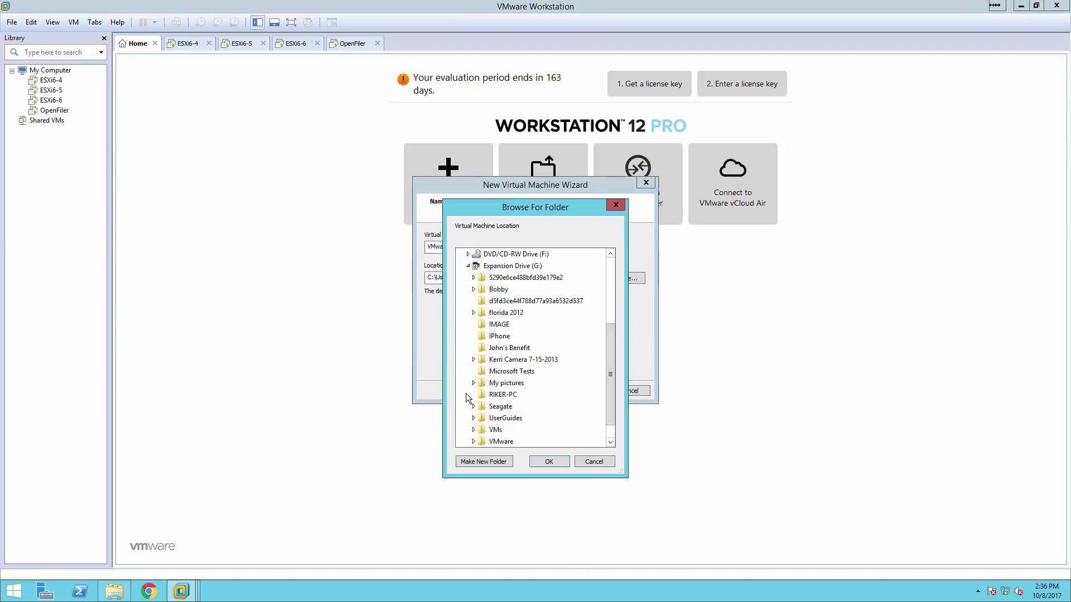
left_click(473, 429)
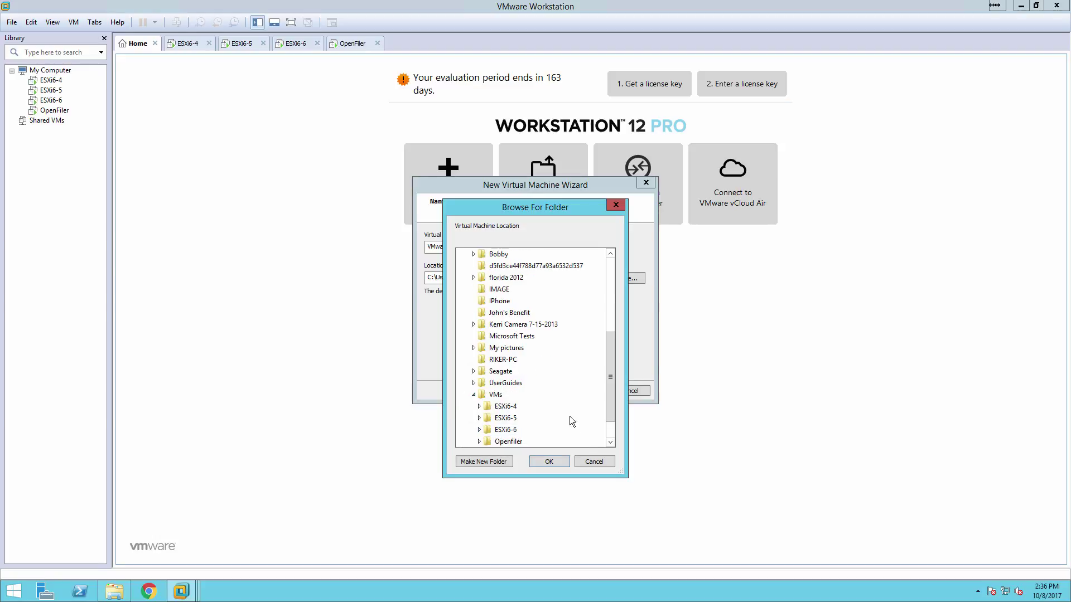
left_click(495, 395)
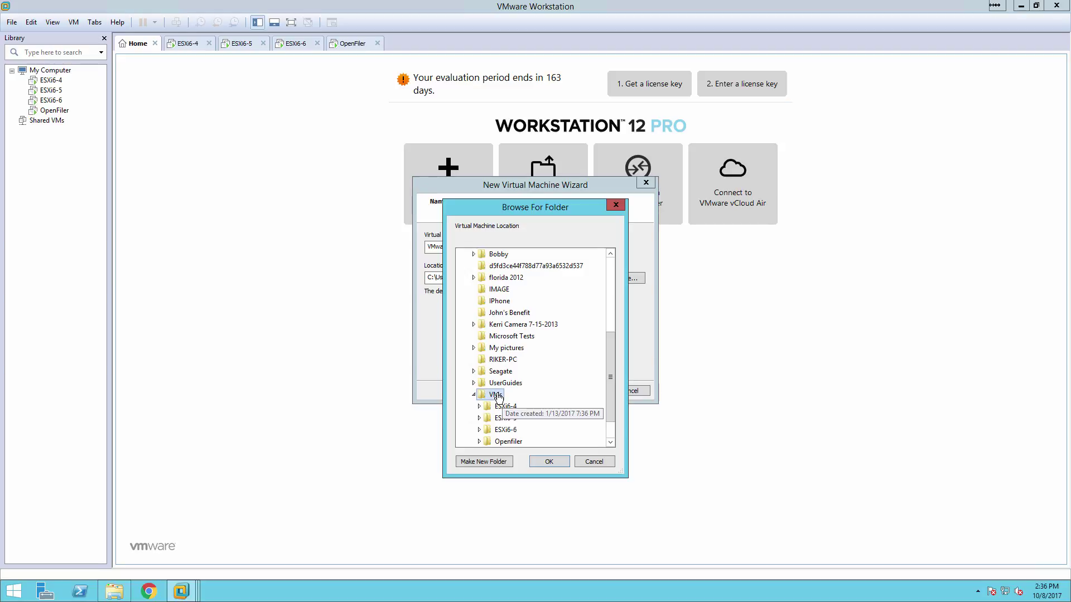
left_click(501, 463)
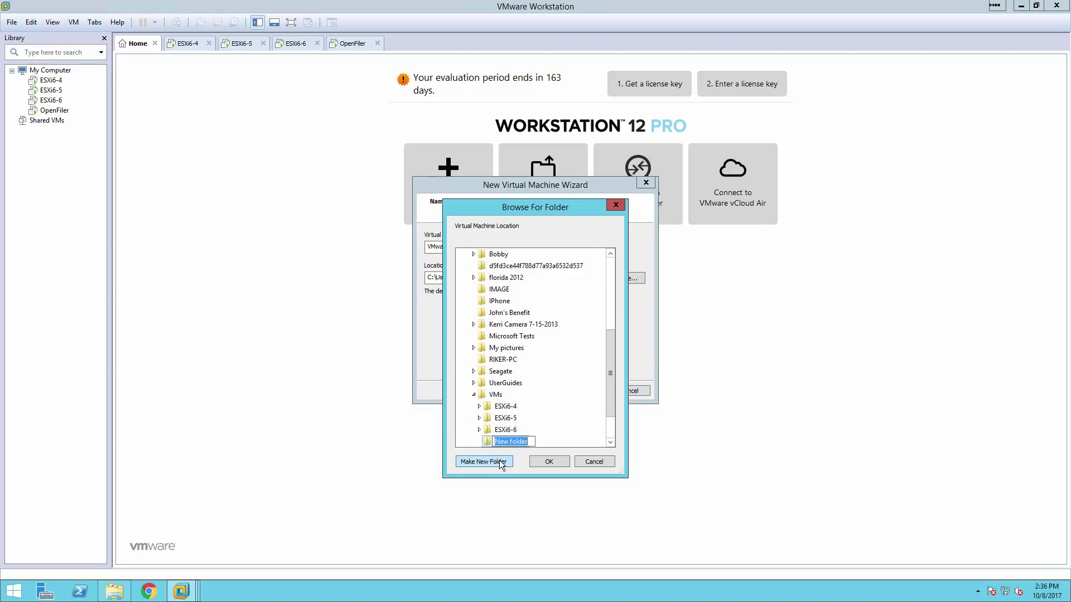
type("ESXi6-7")
left_click(548, 462)
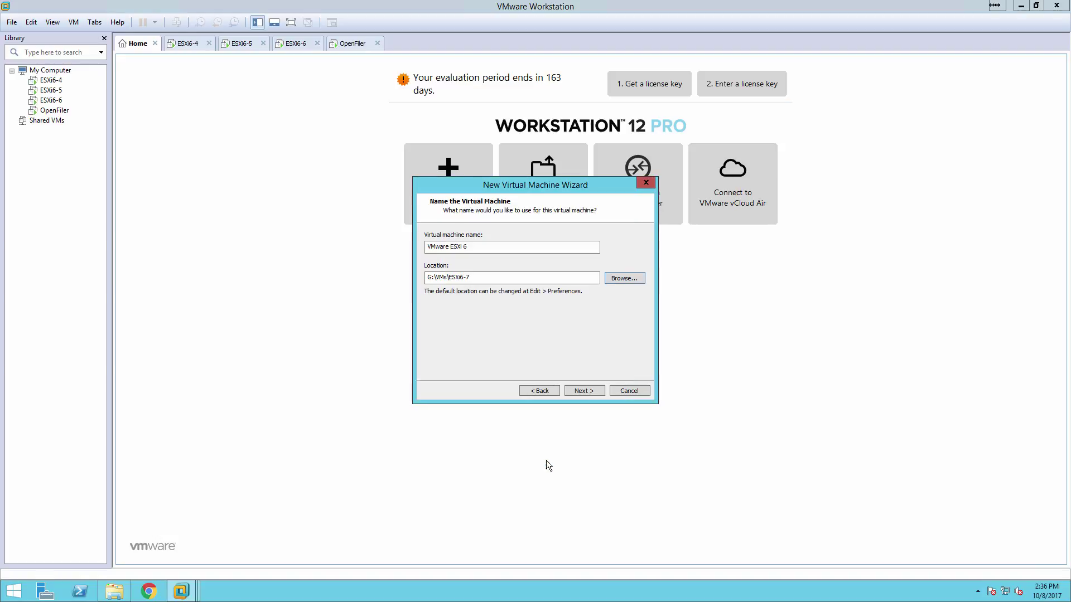
Rename the virtual machine to ESXi6-7
left_click_drag(465, 246, 321, 248)
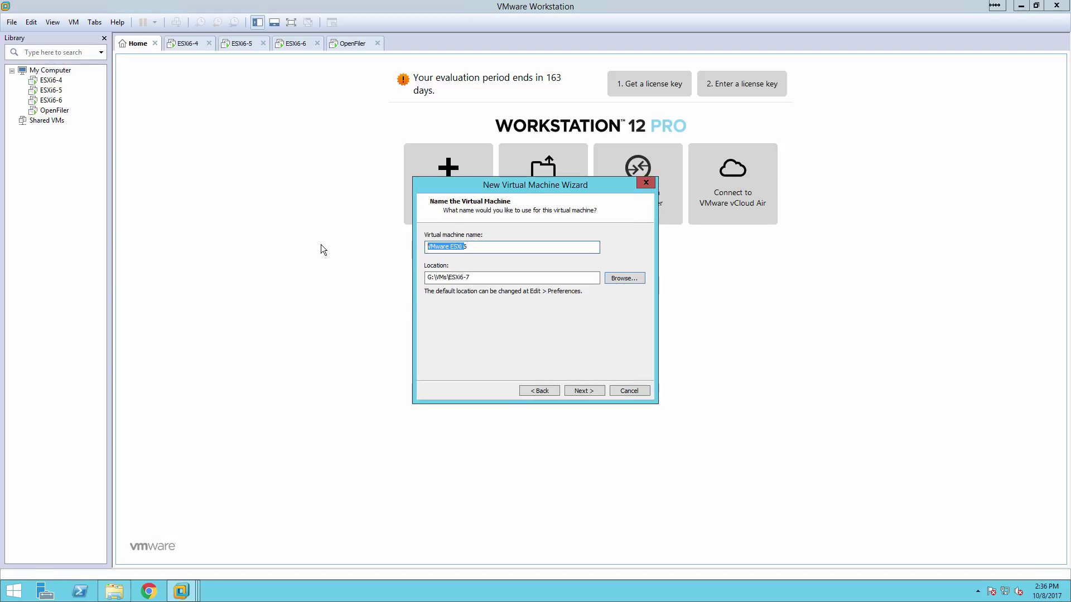
type("6")
key("BackSpace")
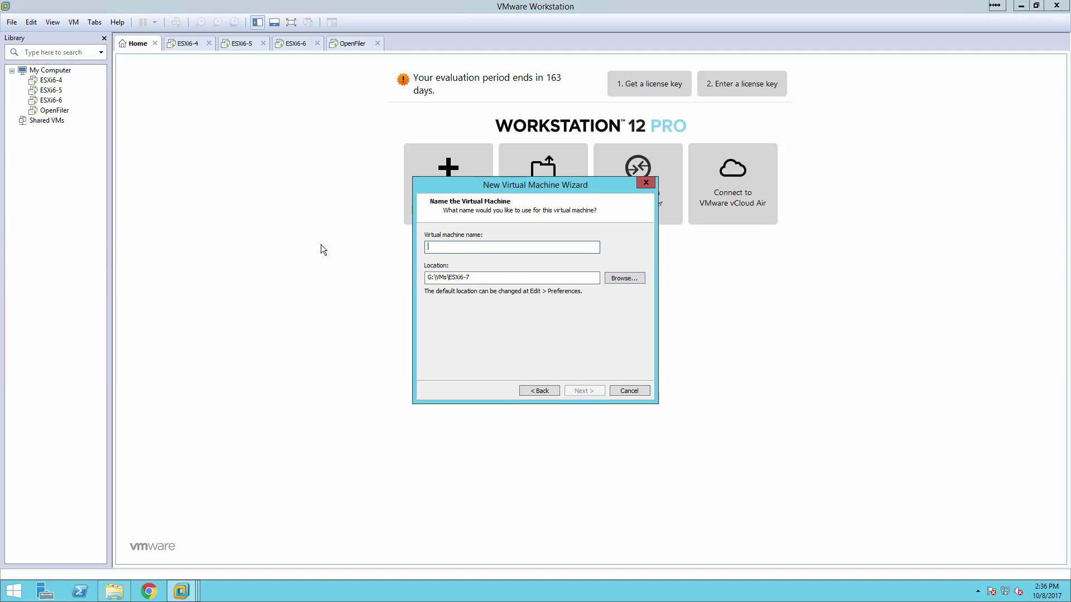
type("ESXi6-7")
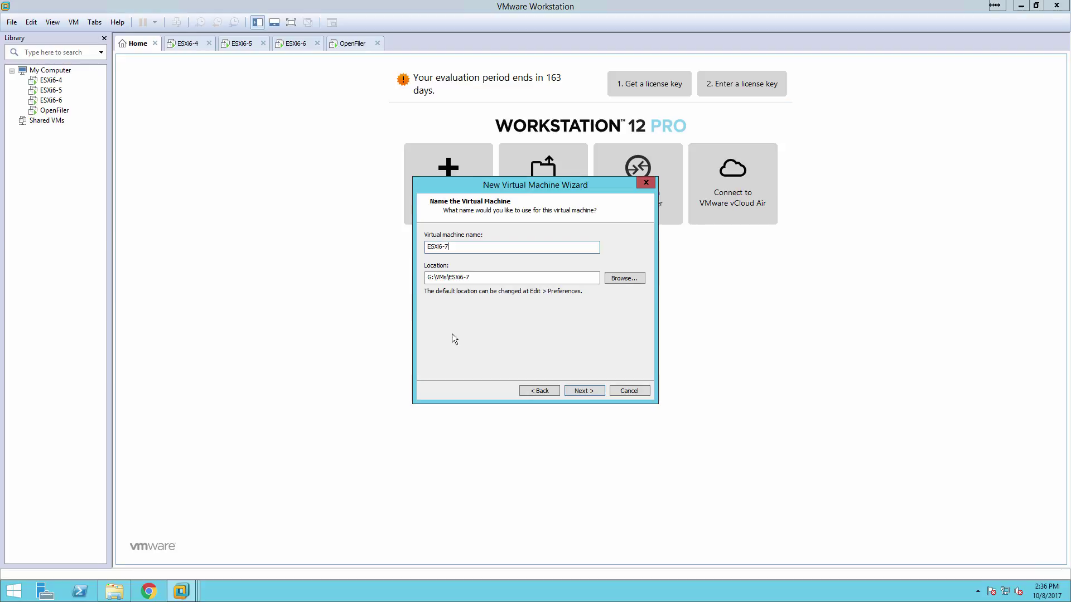
Create ESXi6-7 with a 40 GB split disk, 8 GB memory and bridged replicated networking, and power it on
left_click(581, 393)
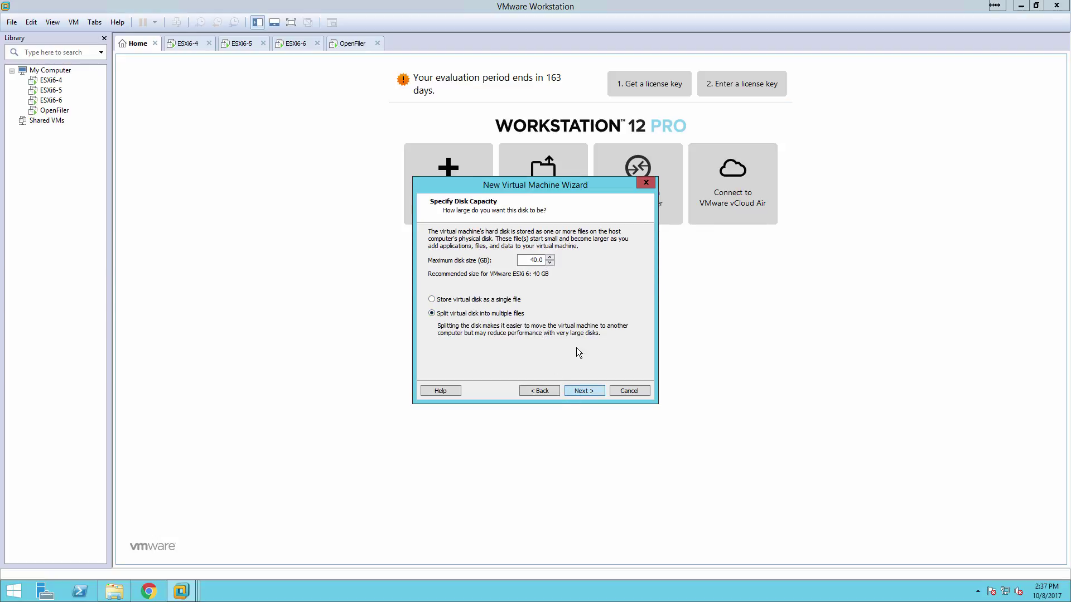
left_click(576, 391)
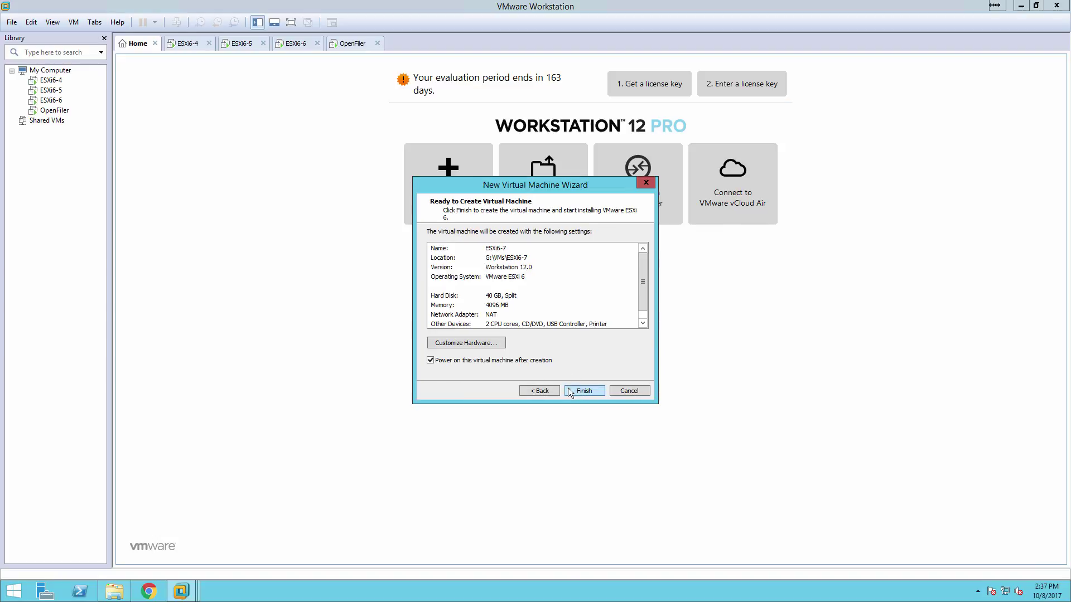
left_click(472, 343)
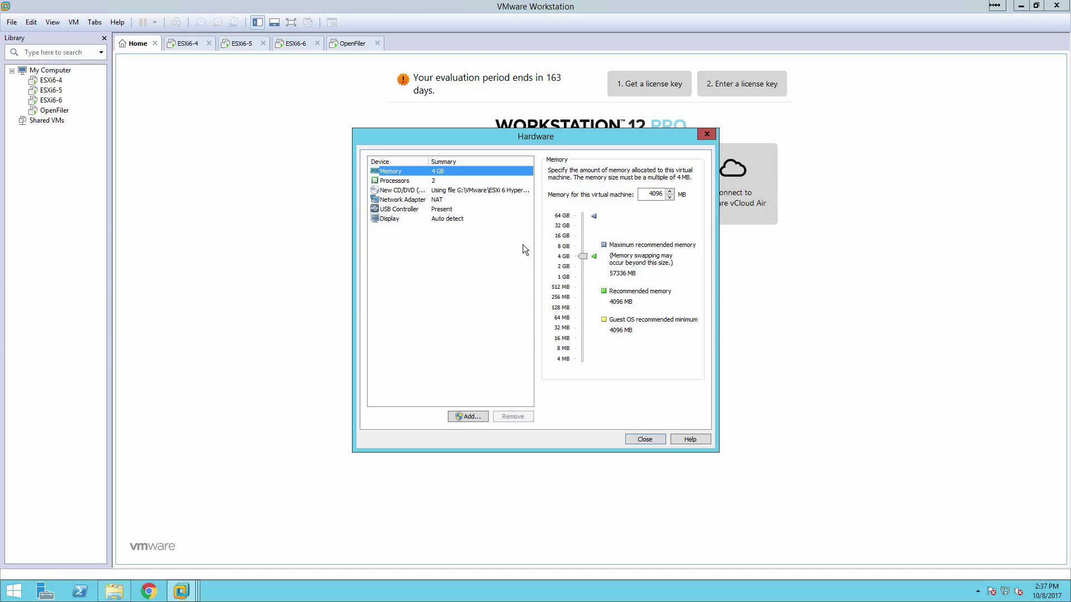
left_click(565, 249)
left_click(410, 200)
left_click(552, 212)
left_click(563, 224)
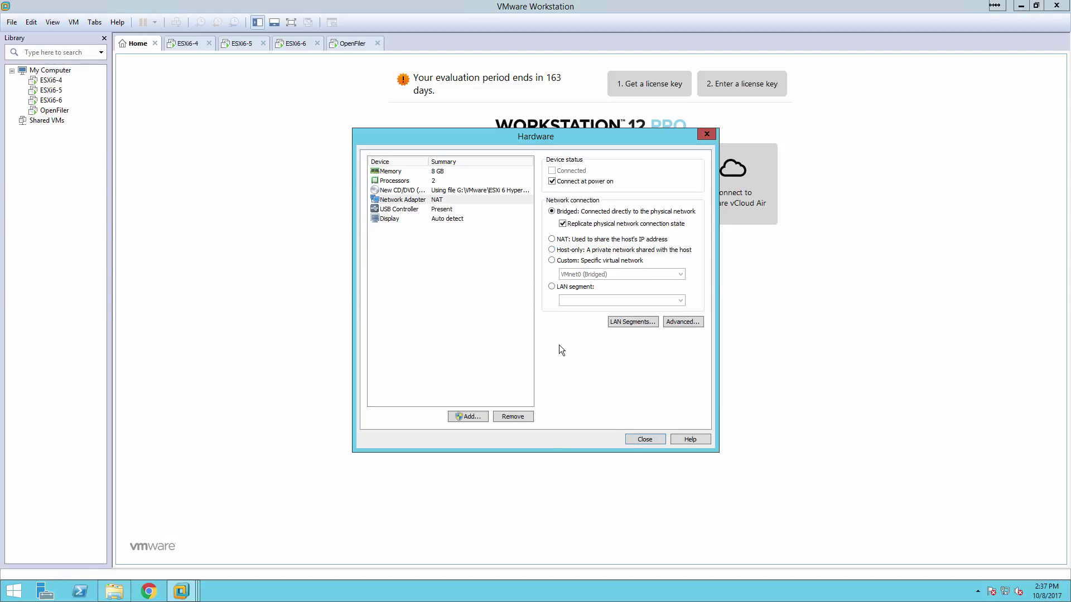
left_click(643, 438)
left_click(573, 390)
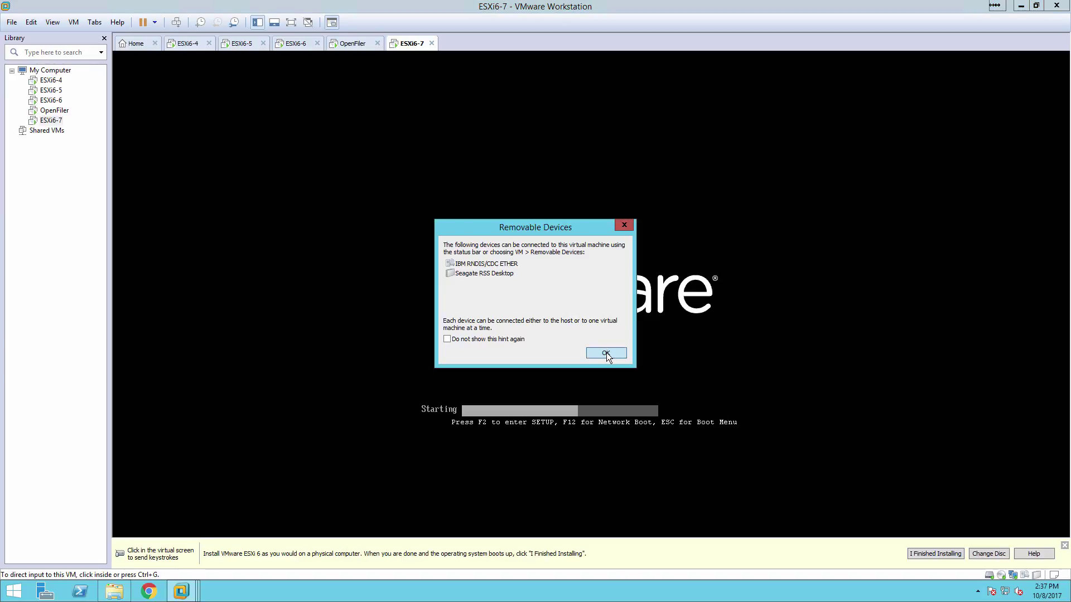
Dismiss the removable devices notice and boot the ESXi 6.0.0 standard installer
left_click(607, 353)
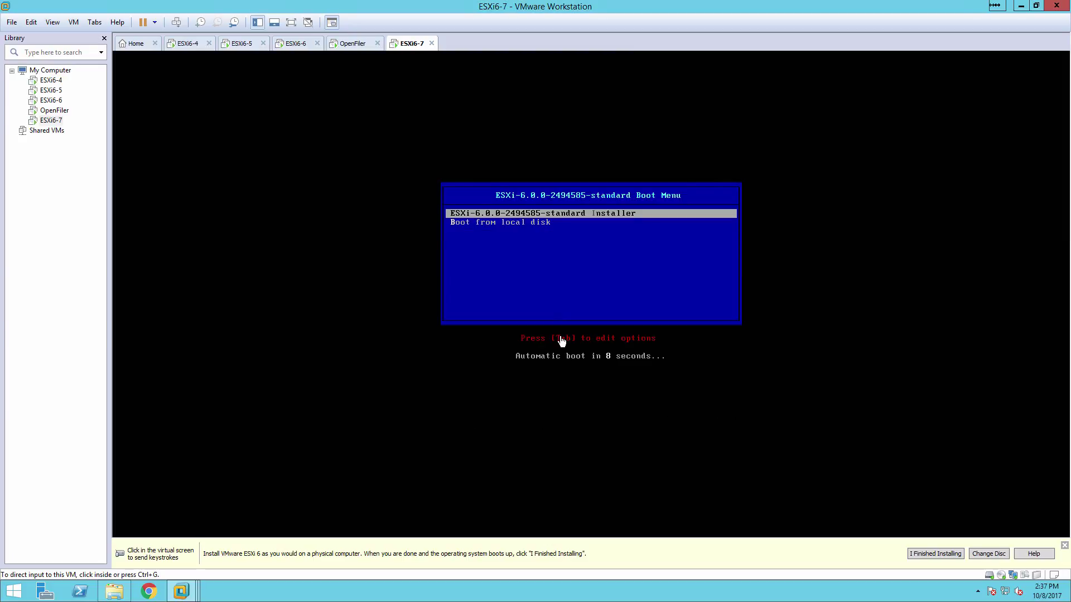
left_click(582, 274)
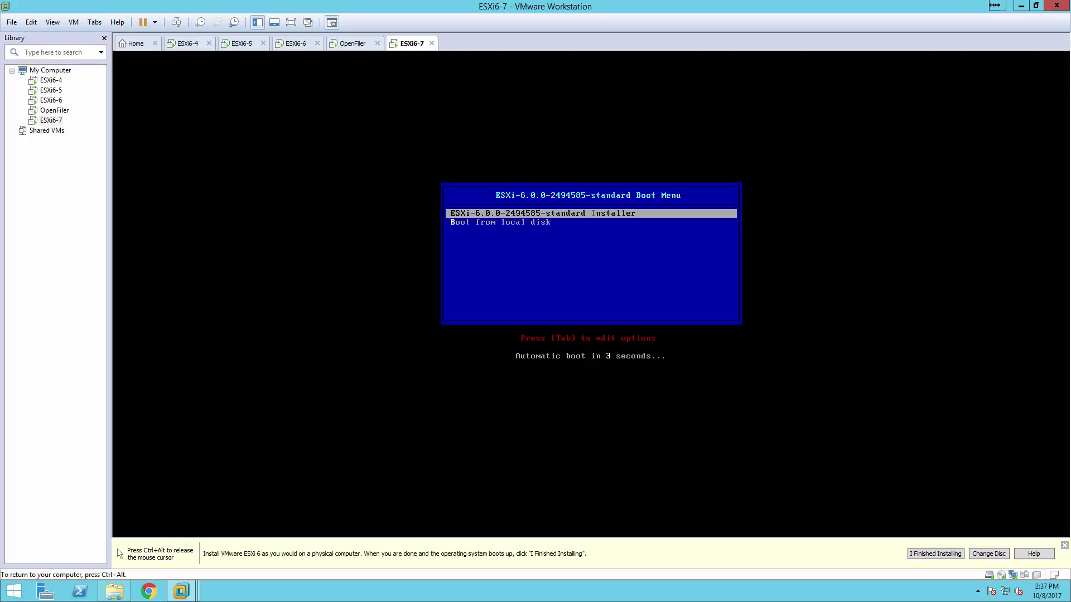
key("Return")
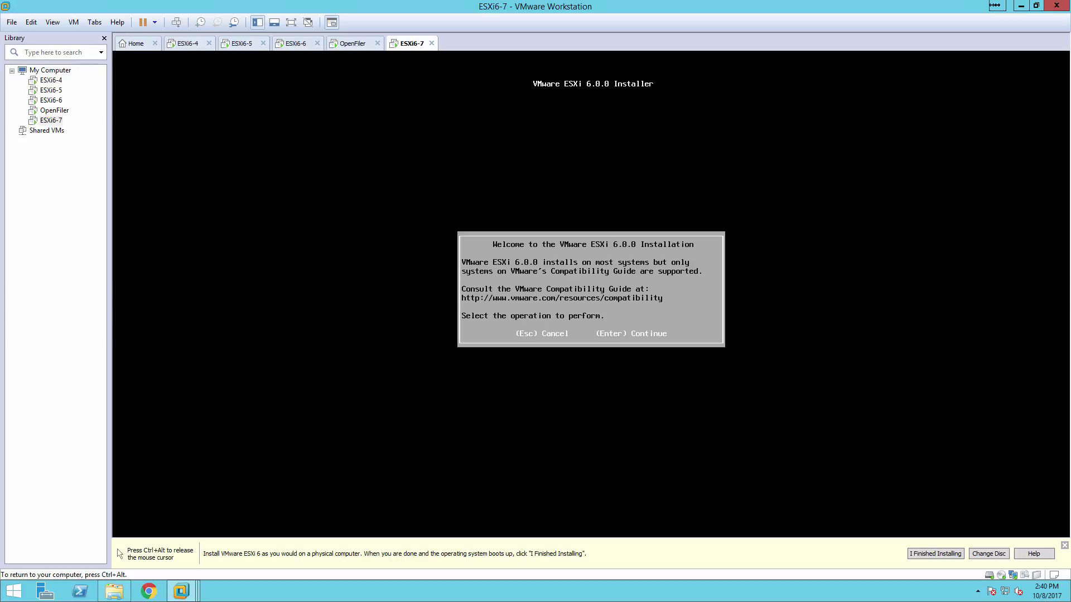
Accept the ESXi license agreement and choose the 40 GB local virtual disk as target
key("Return")
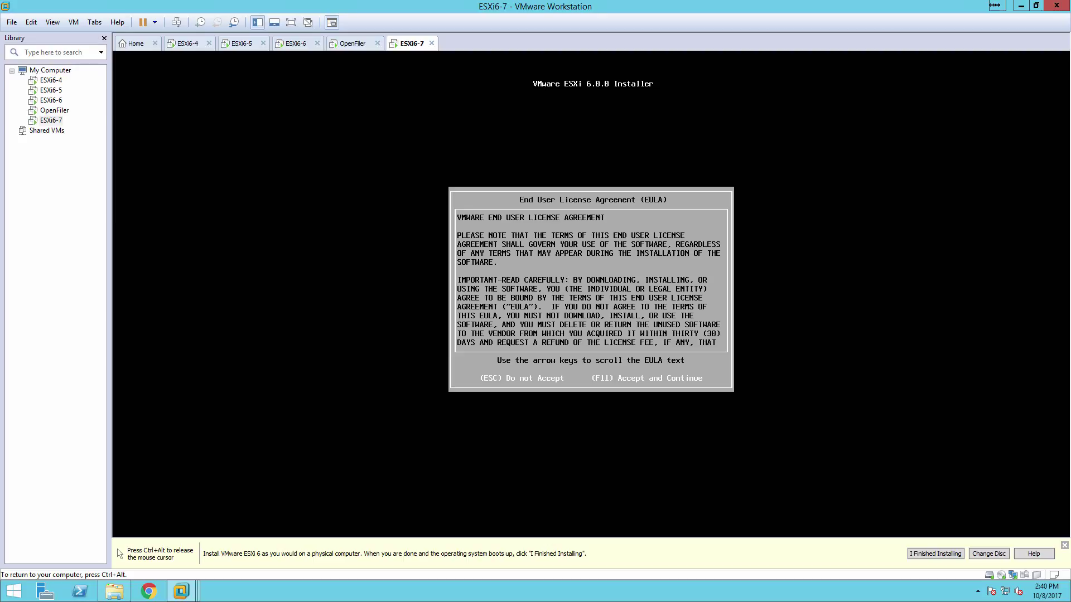
key("F11")
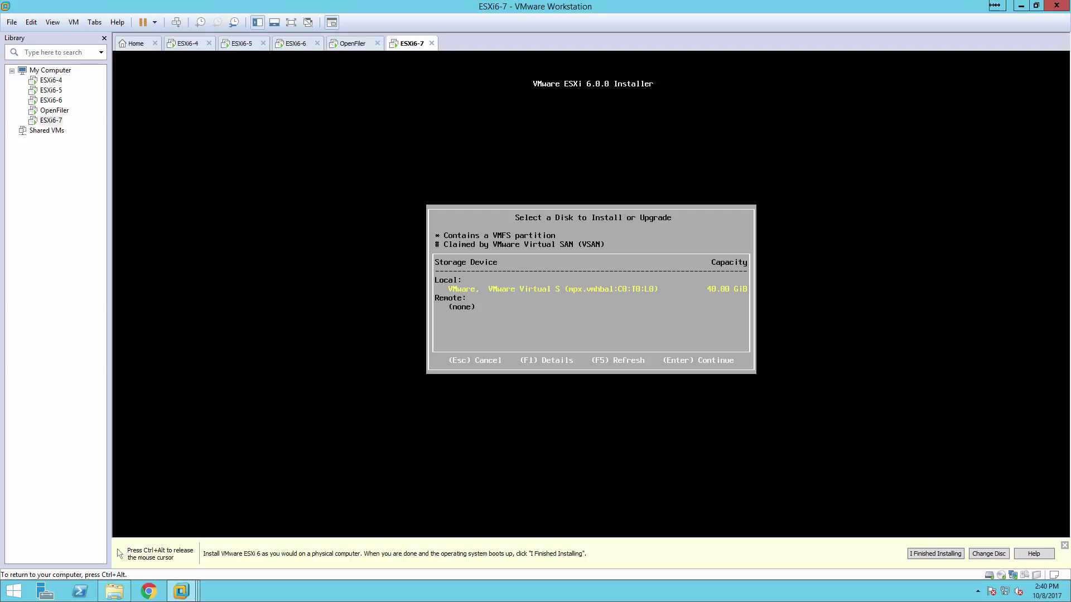
key("Return")
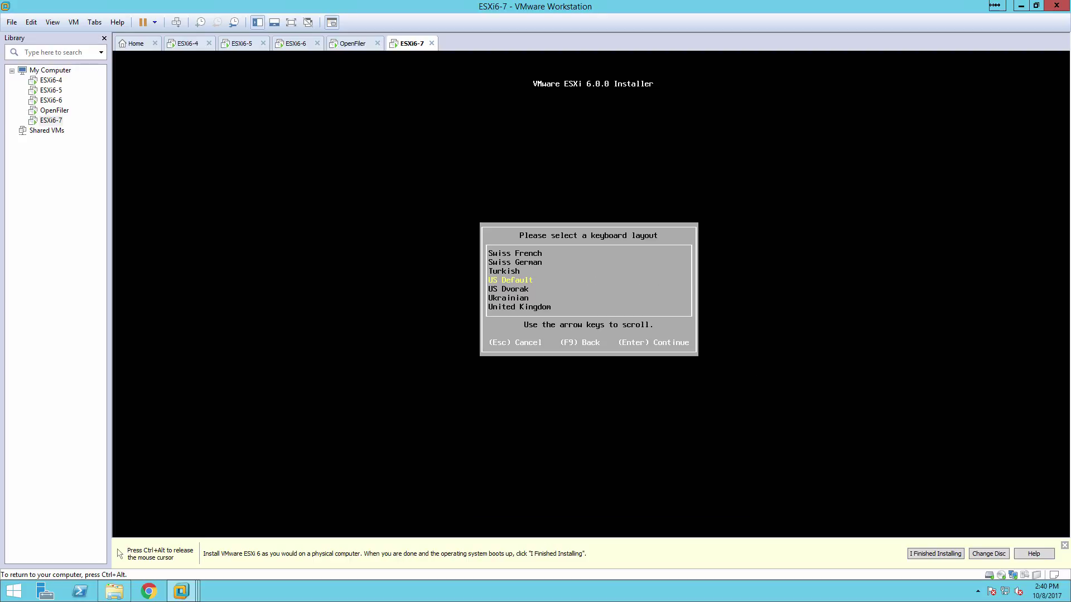
Choose US Default keyboard layout, set the root password, and start installing ESXi
key("Return")
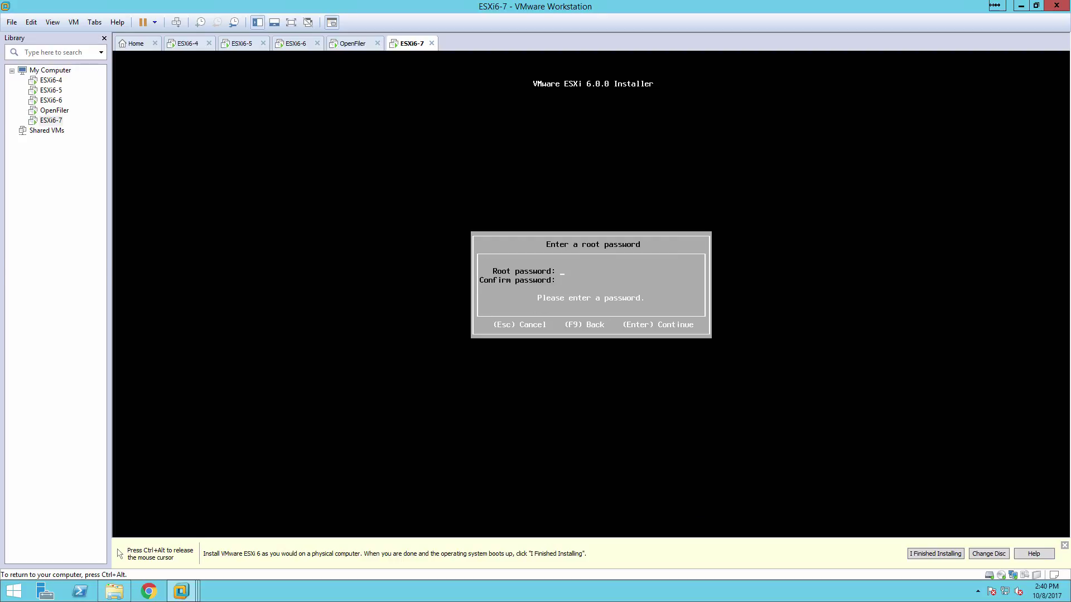
type("****************")
key("Return")
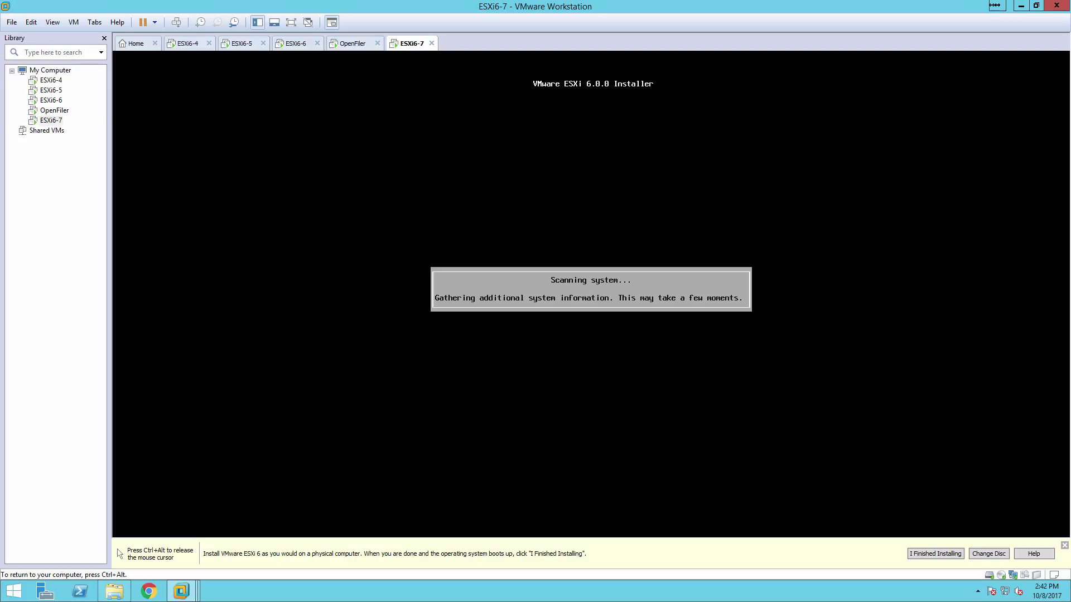
key("ctrl+alt")
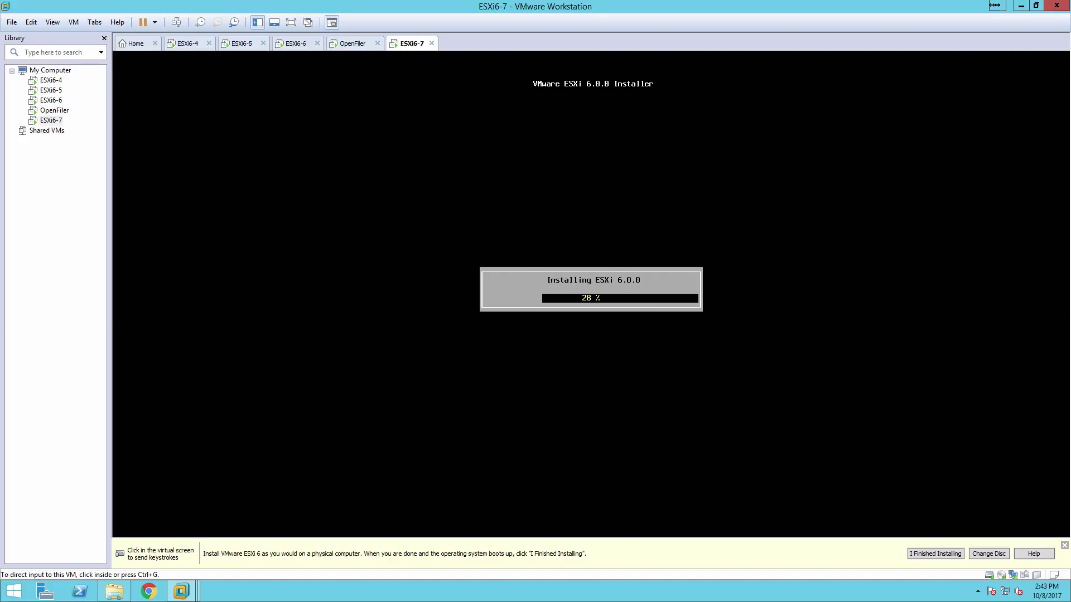
With the ESXi install at 28%, switch to the Remote Desktop session running DNS Manager
key("alt+Tab")
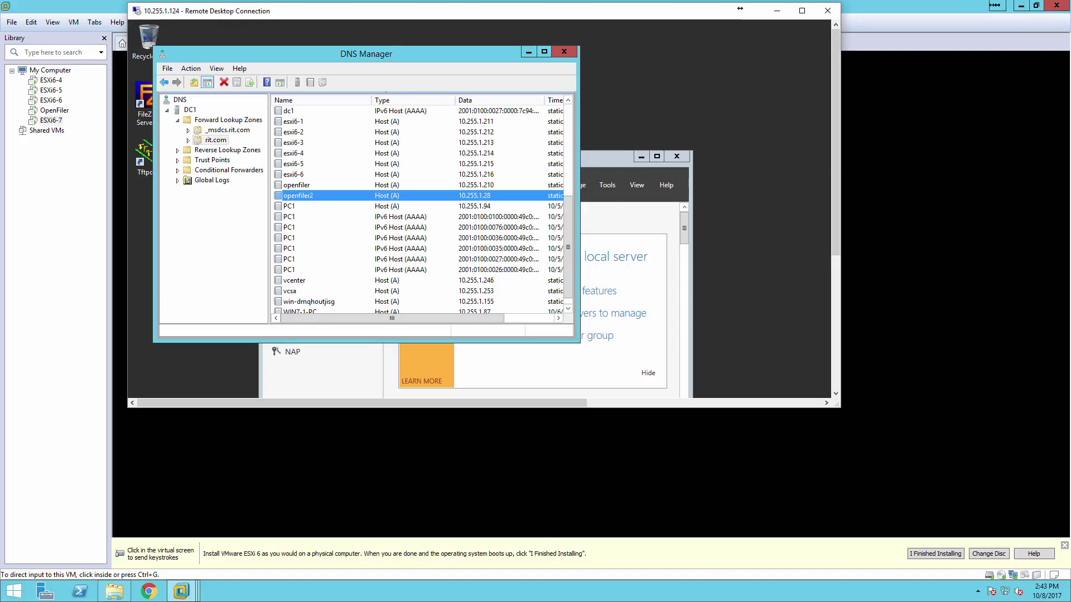
Bring the DNS Manager window into focus and reposition it
left_click(457, 238)
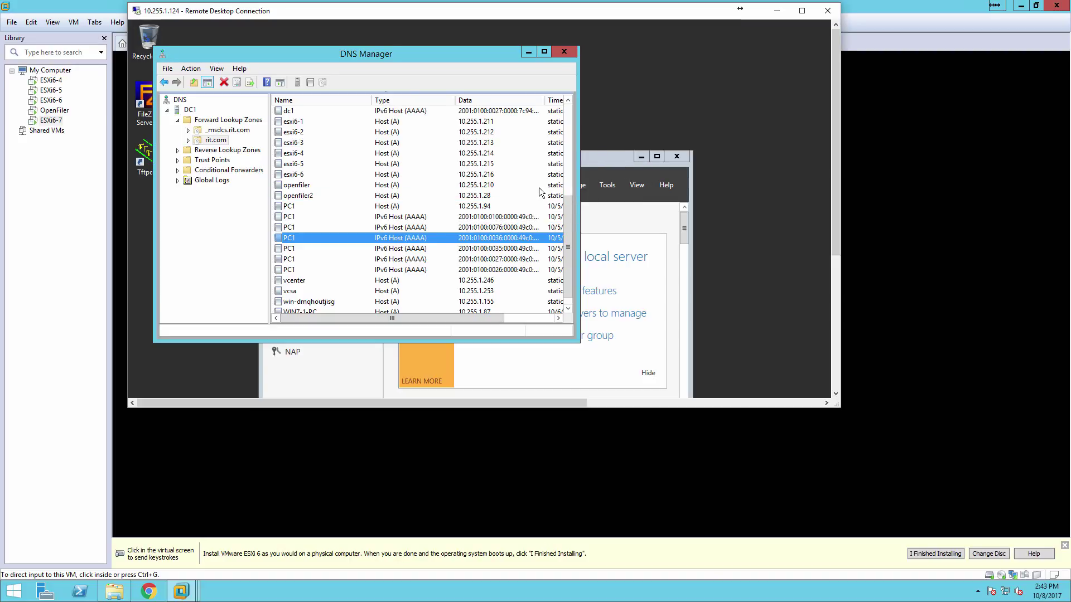
left_click(567, 138)
left_click_drag(567, 139, 576, 269)
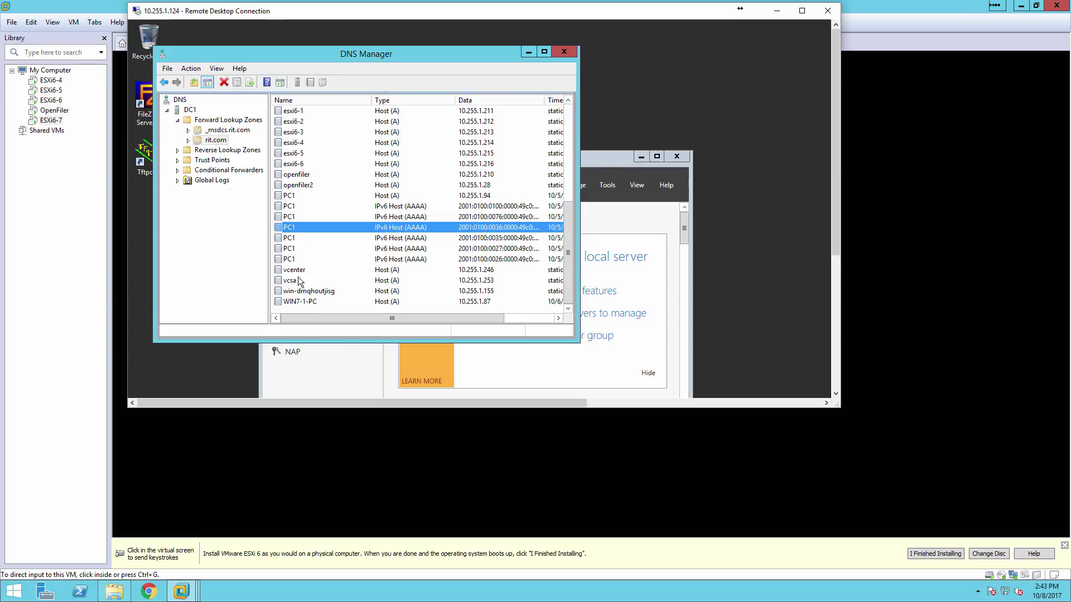
Add a host record esxi6-7 pointing to 10.255.1.217 in the rit.com zone
right_click(223, 141)
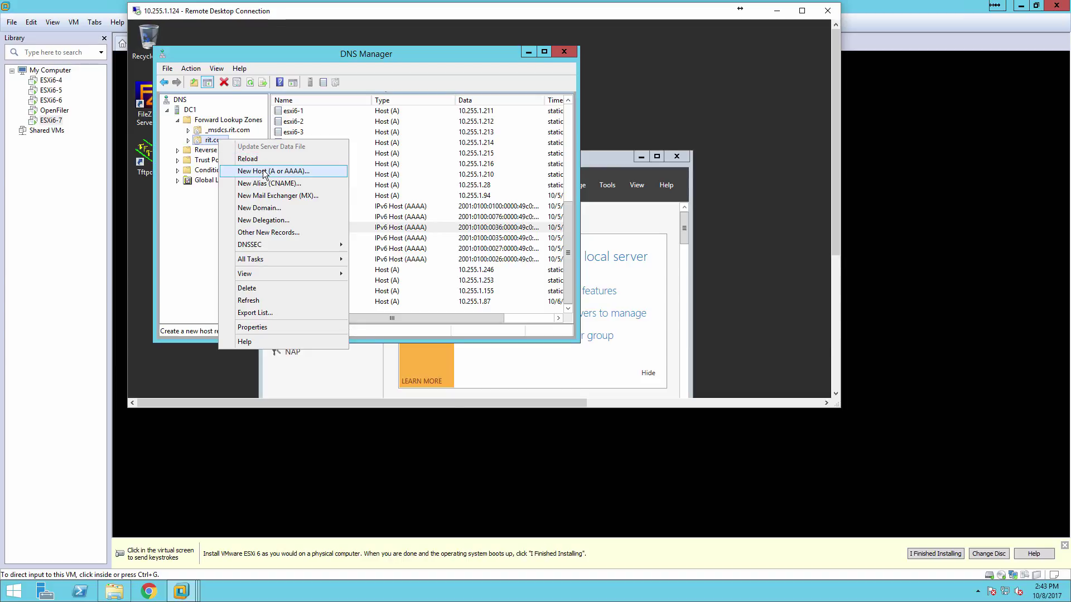
left_click(281, 174)
type("es")
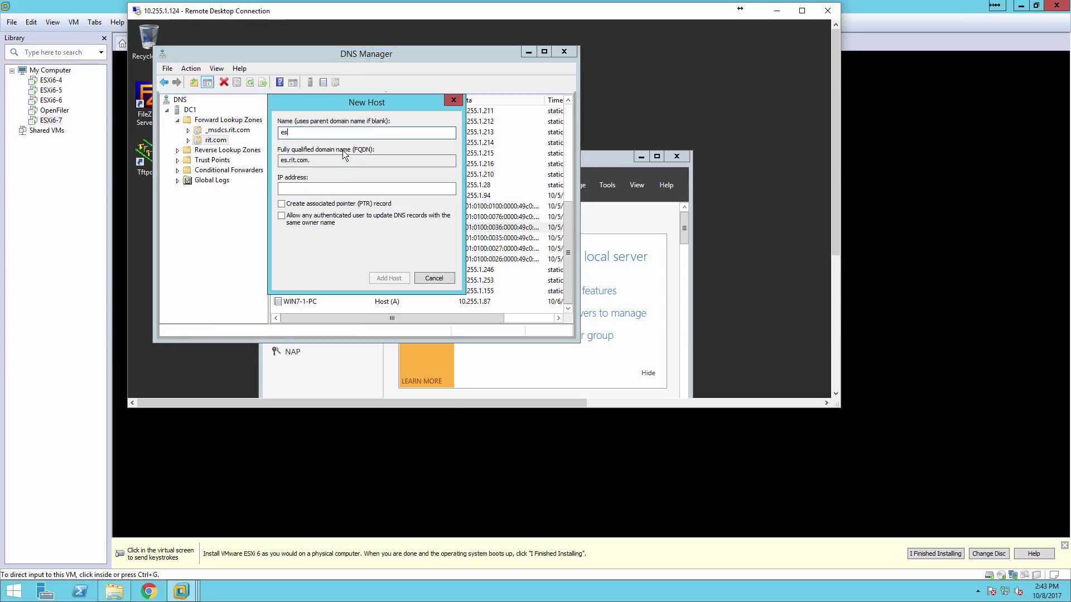
type("xi6-7")
key("Tab")
key("Tab")
type("10.25")
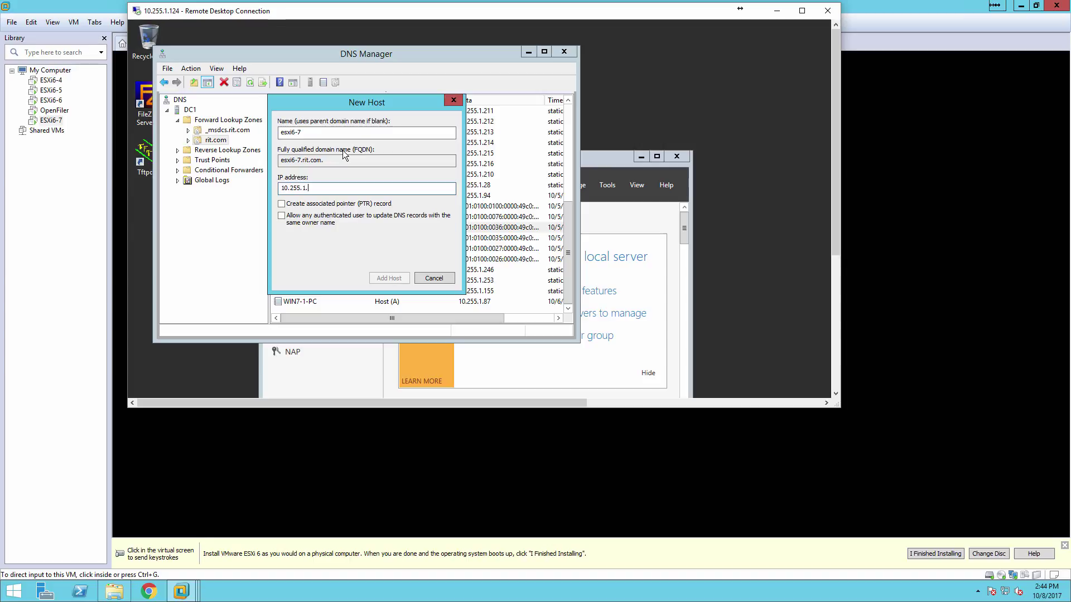
type("5.1.217")
key("Return")
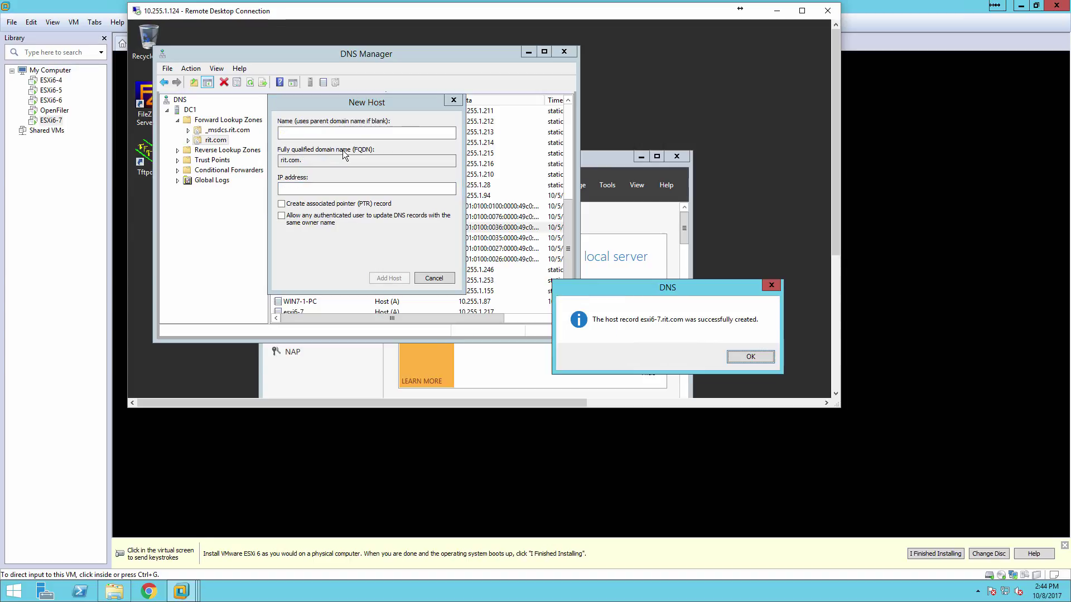
key("Return")
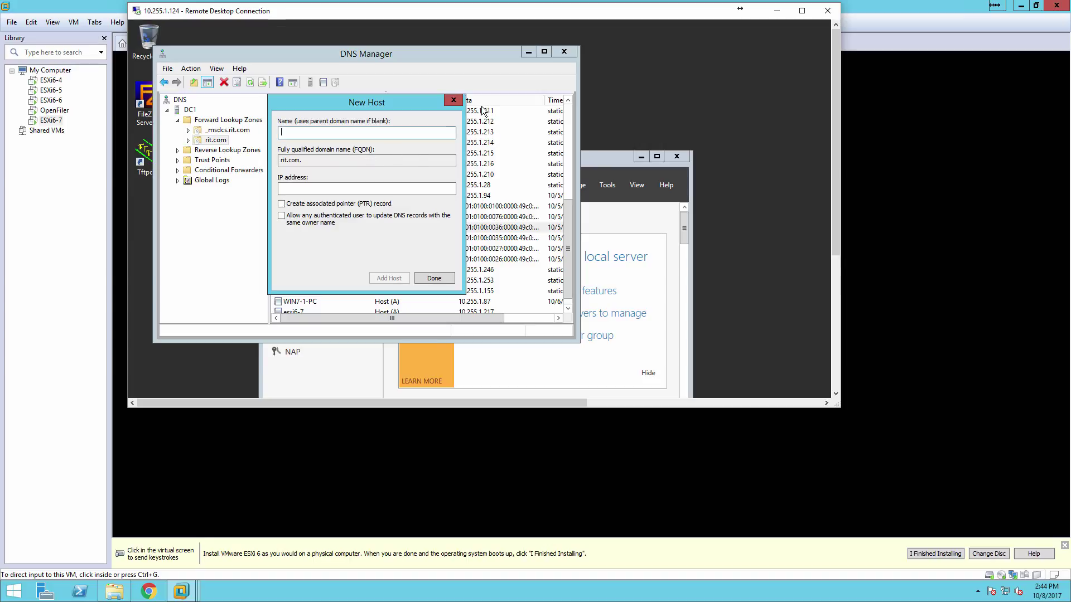
Close the New Host dialog and refresh the rit.com record list
left_click(451, 101)
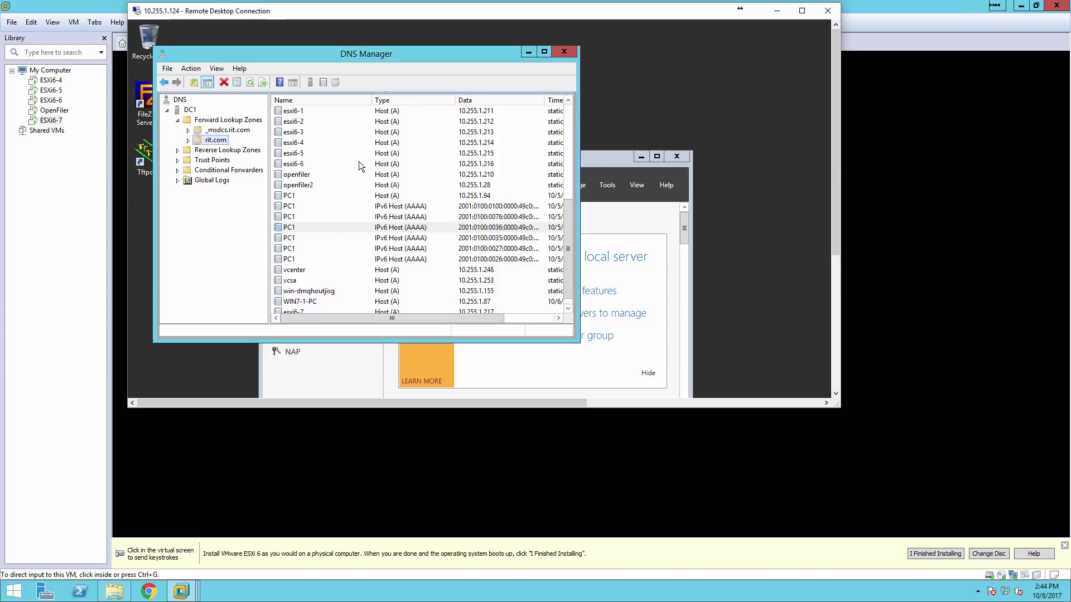
left_click(249, 83)
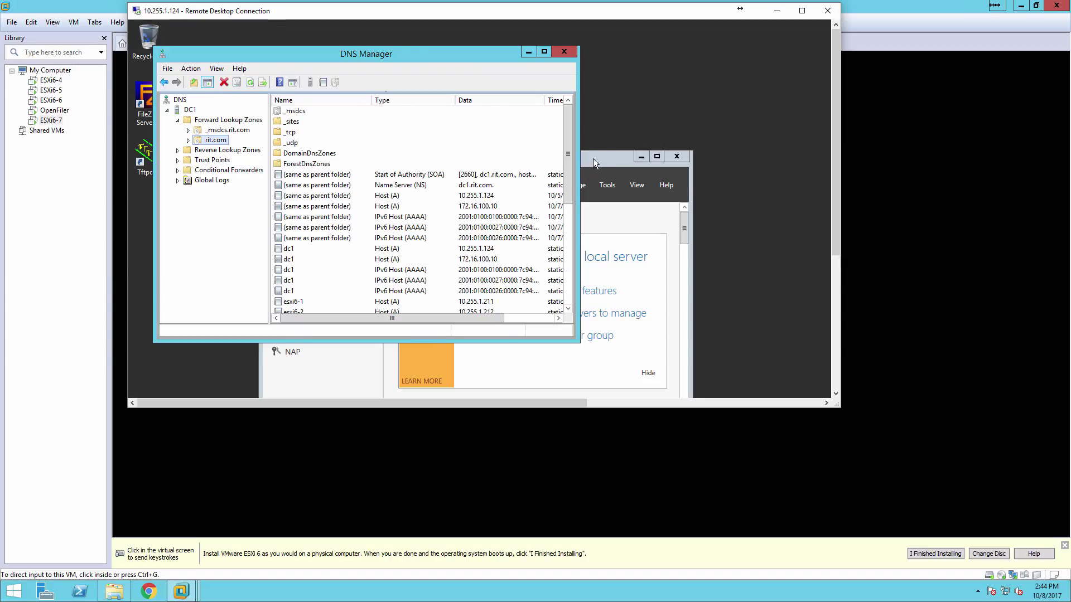
left_click_drag(571, 159, 570, 213)
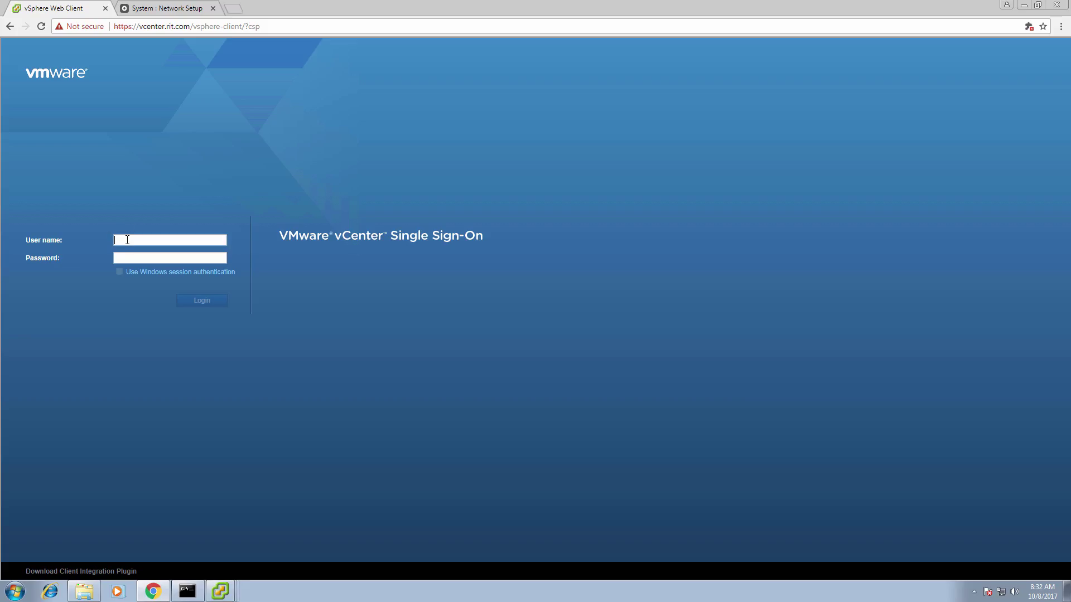
Sign in to vCenter with the account credentials and open Hosts and Clusters for host 10.255.1.215
key("Return")
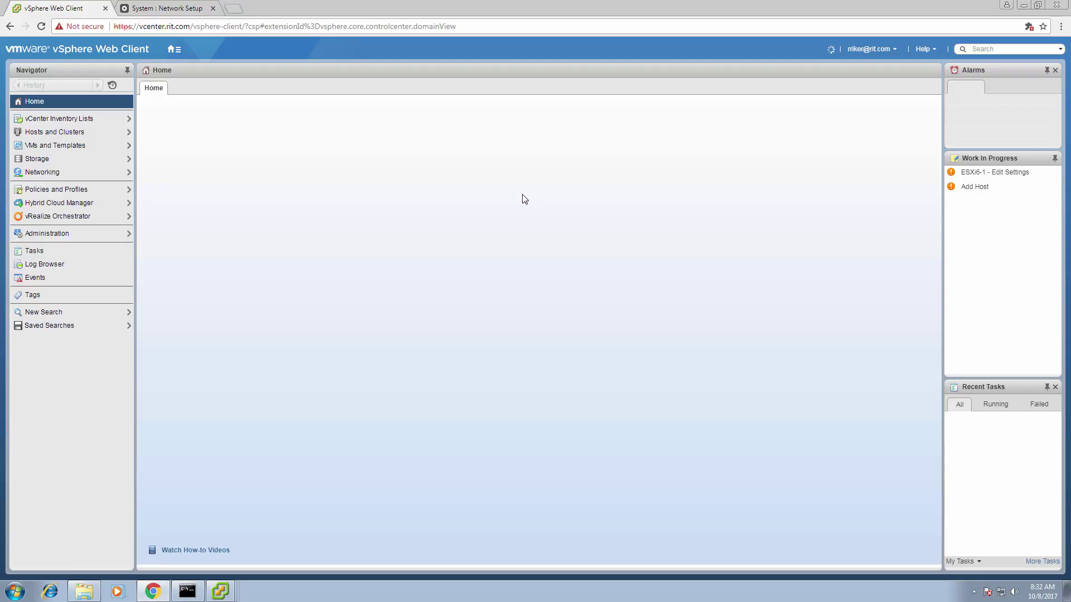
left_click(64, 134)
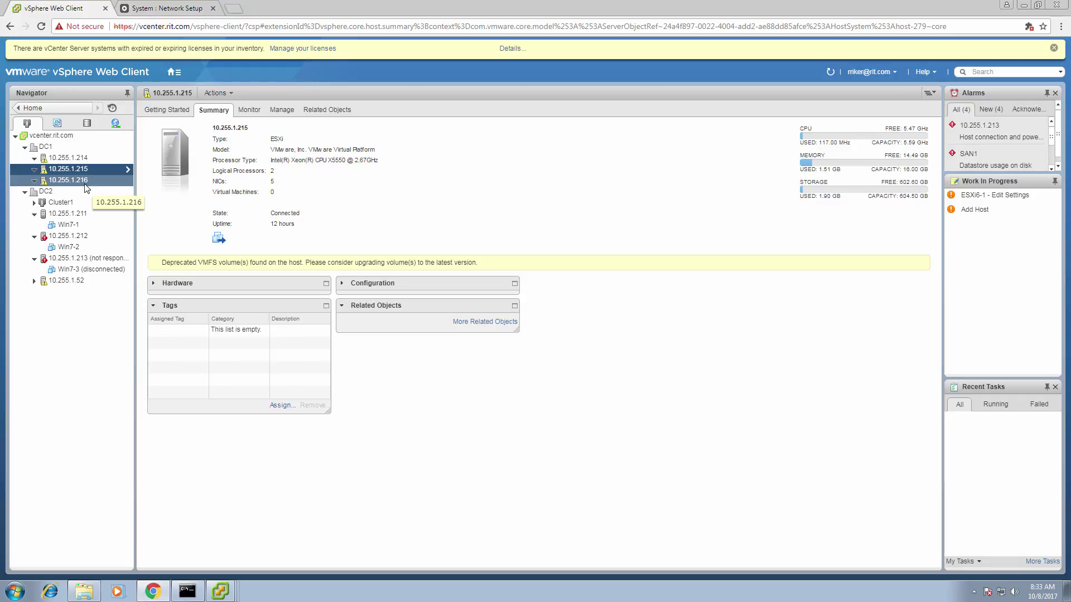
Open the DC1-SAN datastore browser window, then close it
mouse_move(219, 600)
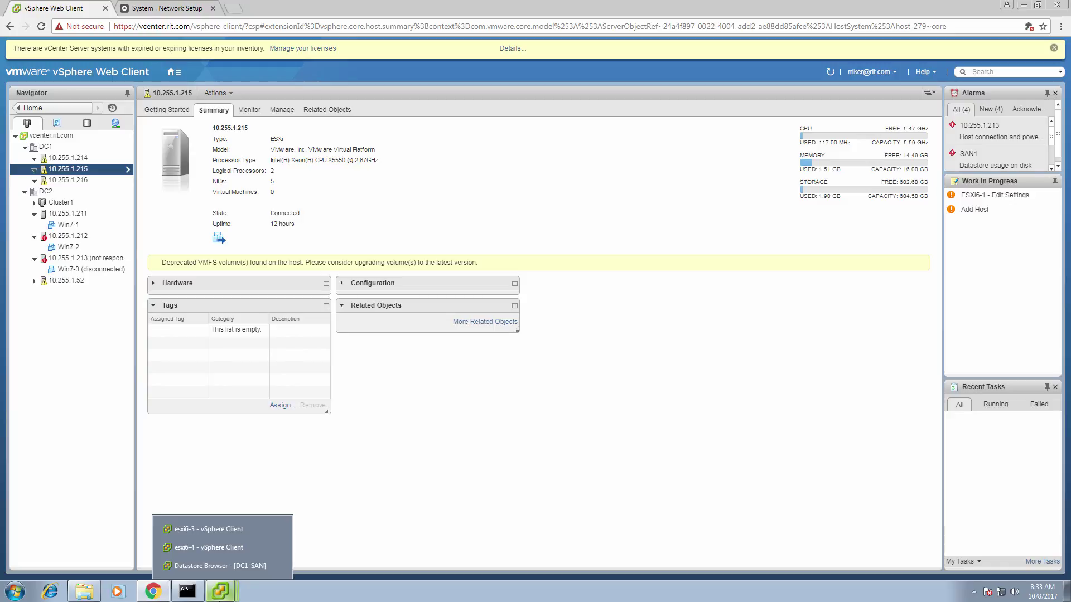
left_click(221, 567)
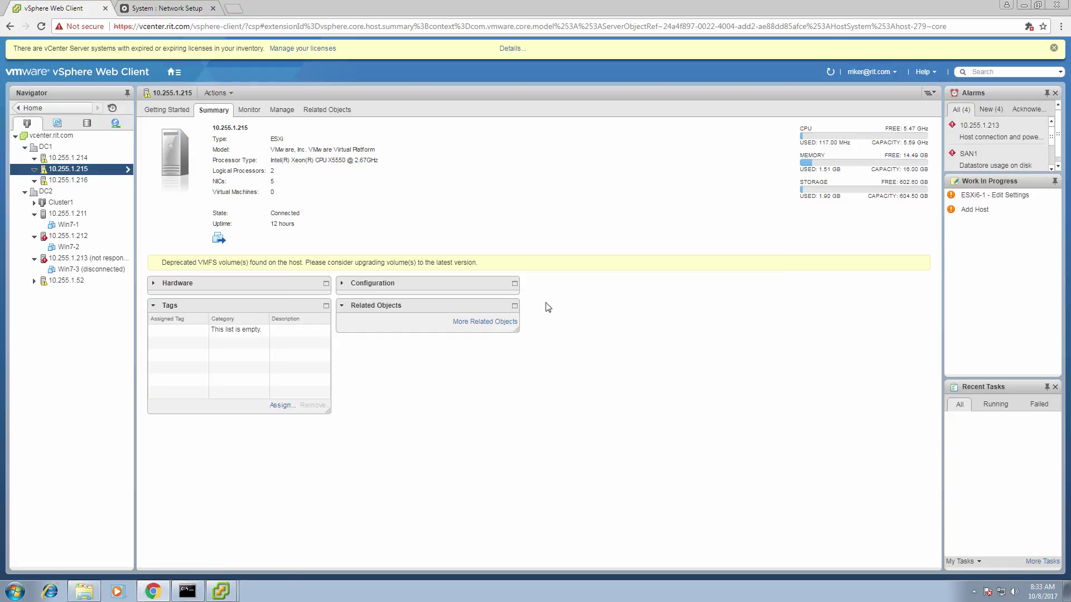
left_click(769, 188)
Launch a new VMware vSphere Client and minimize the 10.255.1.94 remote session
right_click(188, 593)
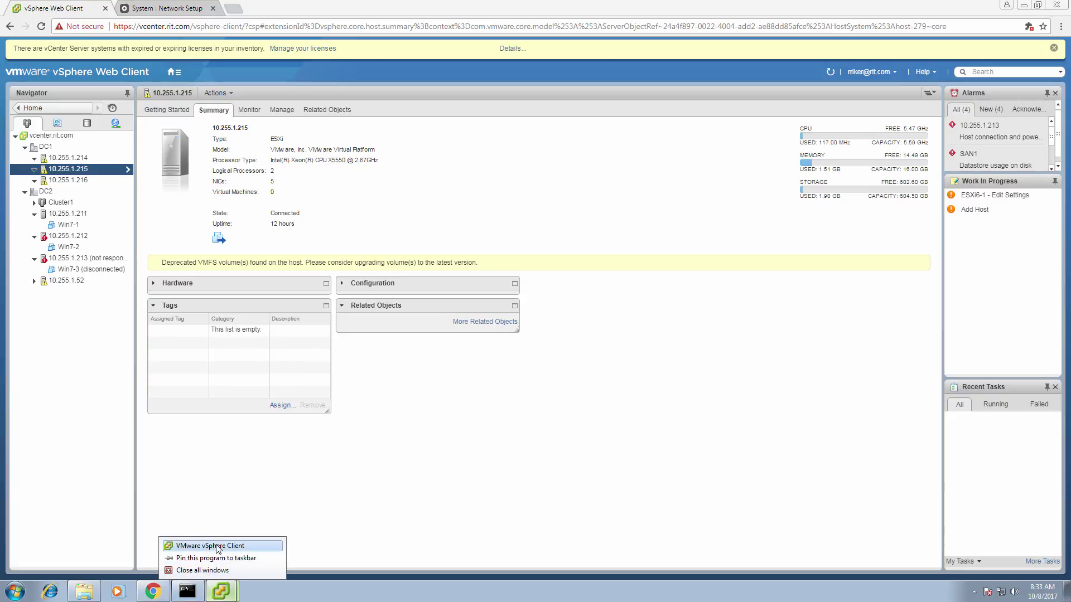
left_click(229, 547)
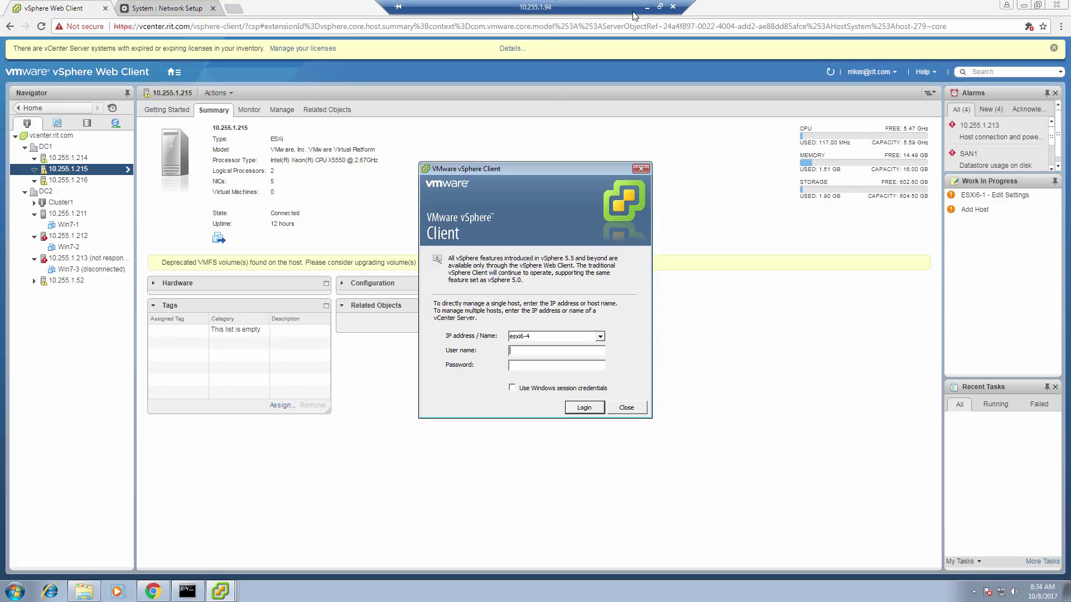
left_click(647, 7)
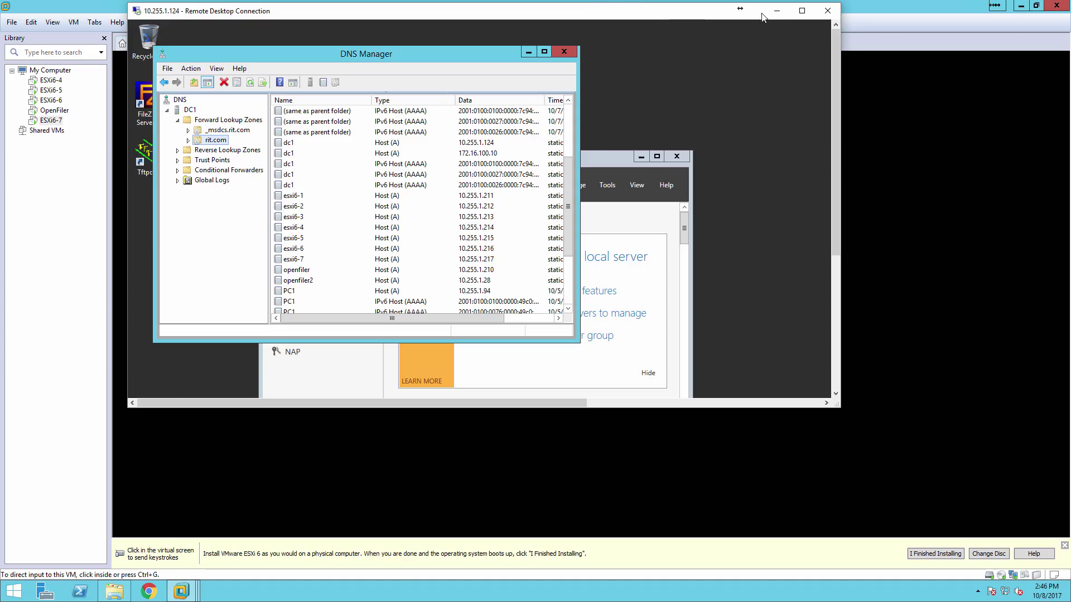
Return to the ESXi6-7 VM, confirm the reboot into ESXi, and recapture its console input
left_click(778, 11)
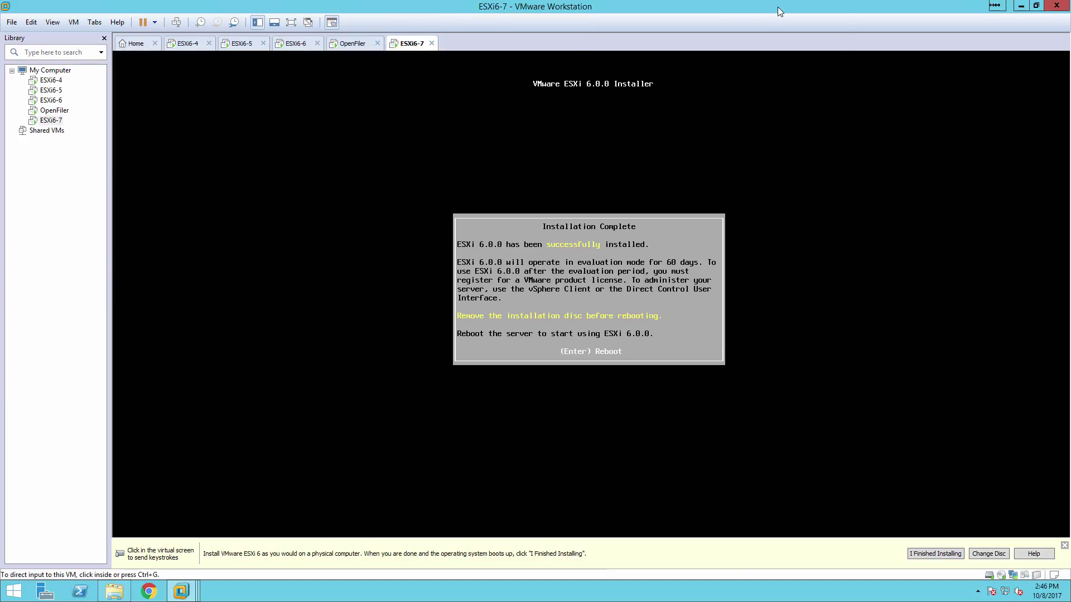
left_click(619, 308)
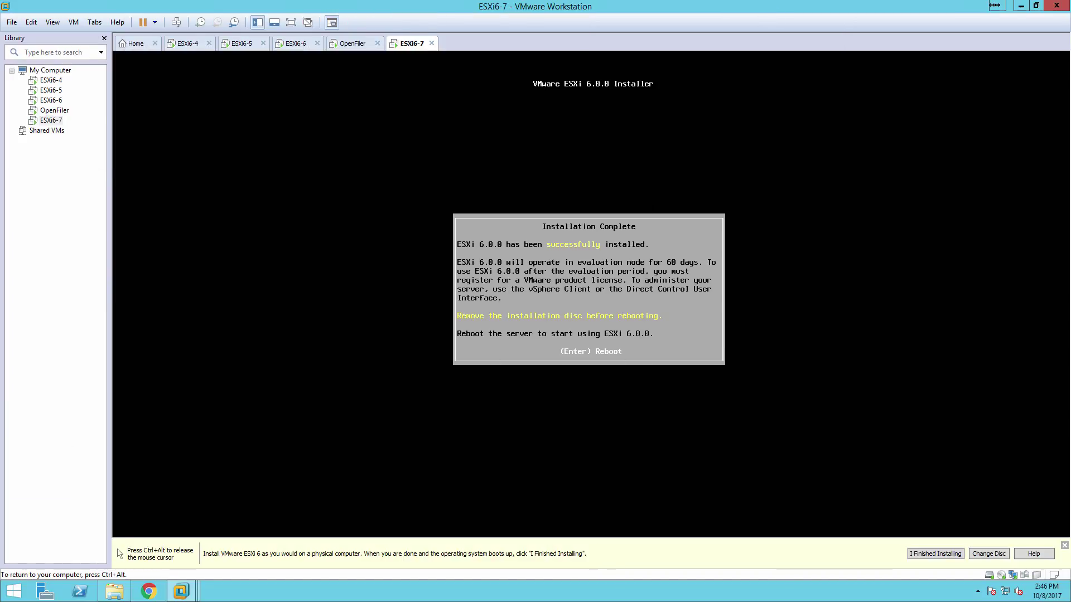
key("Return")
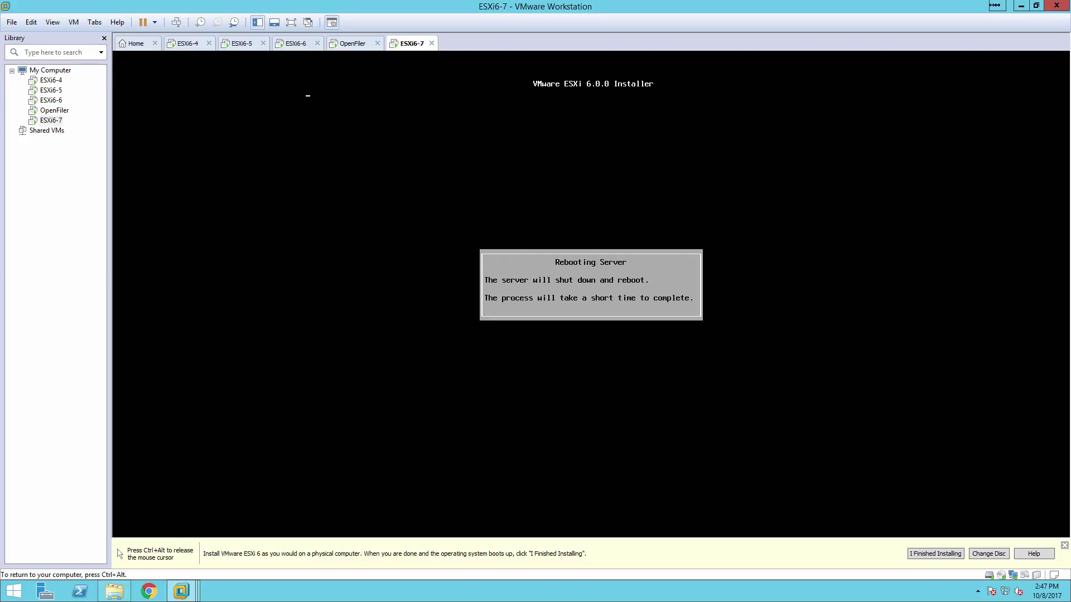
key("ctrl+alt")
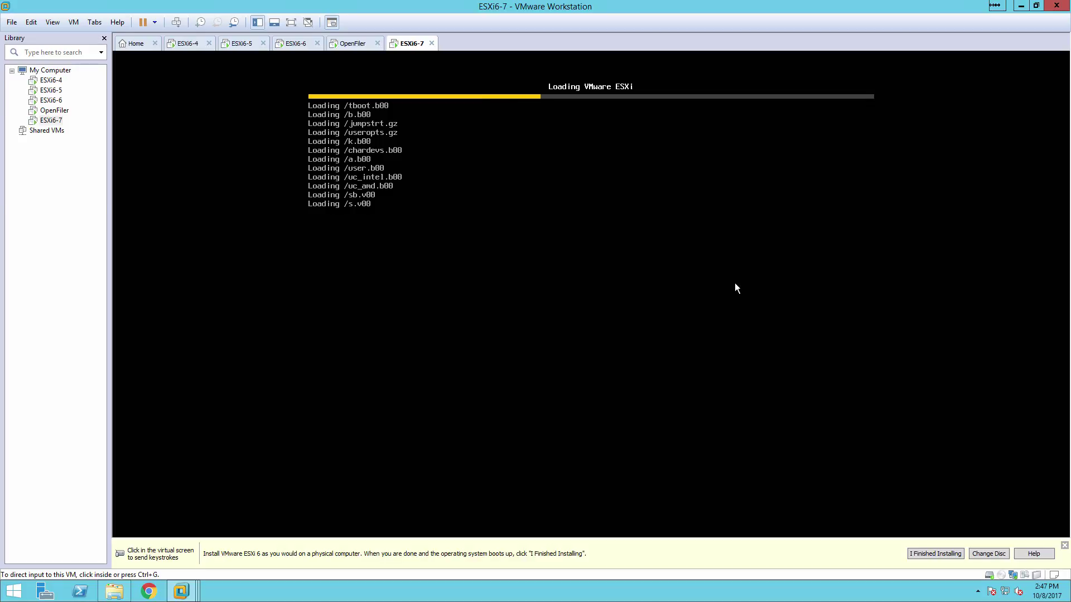
left_click(534, 240)
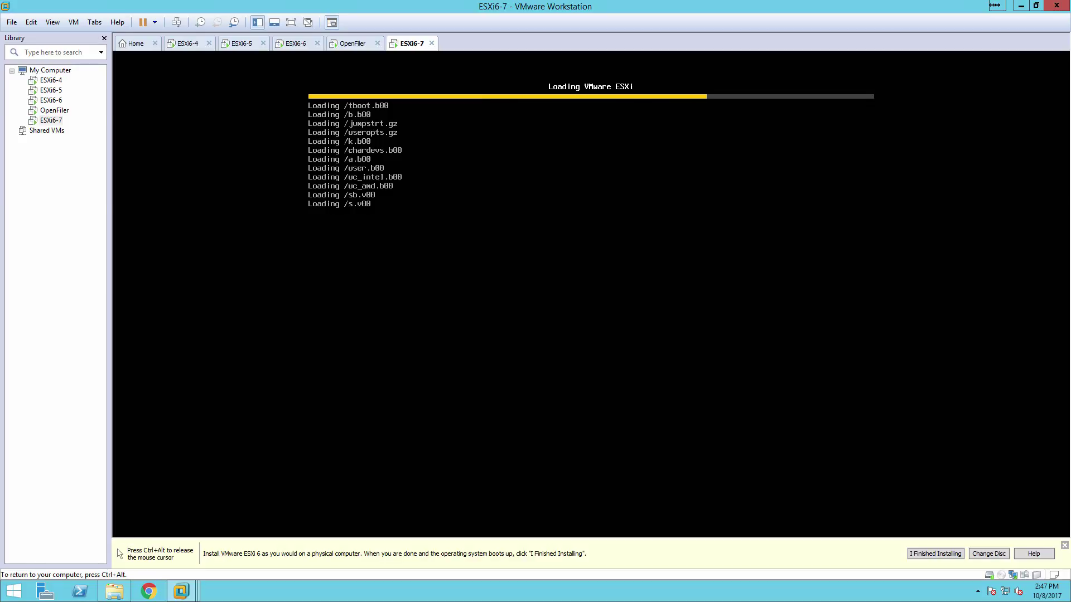
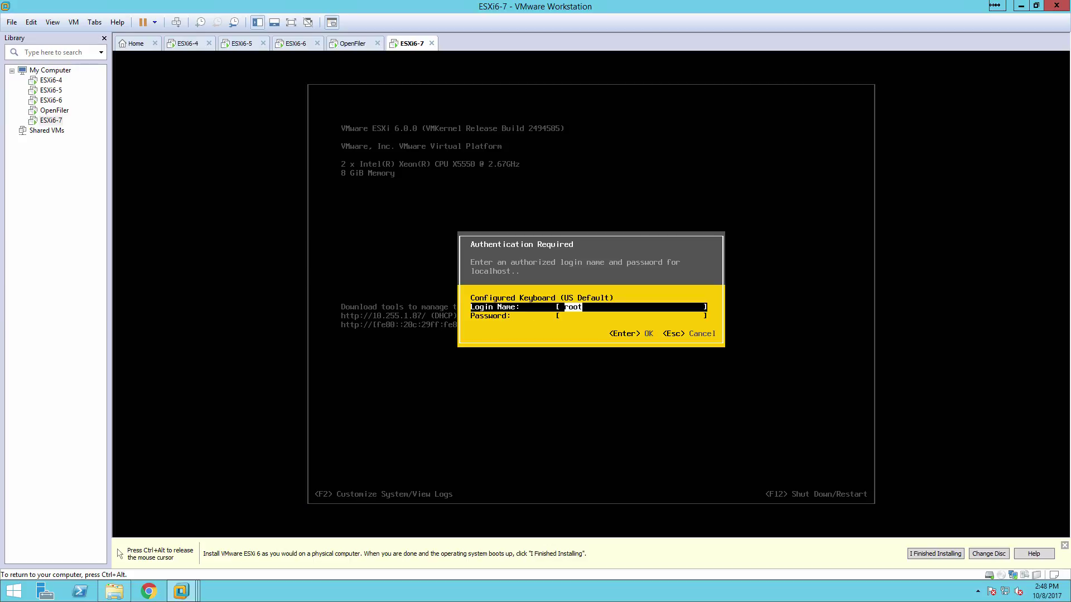
Log in to the ESXi console as root and recapture input in the VM
key("Down")
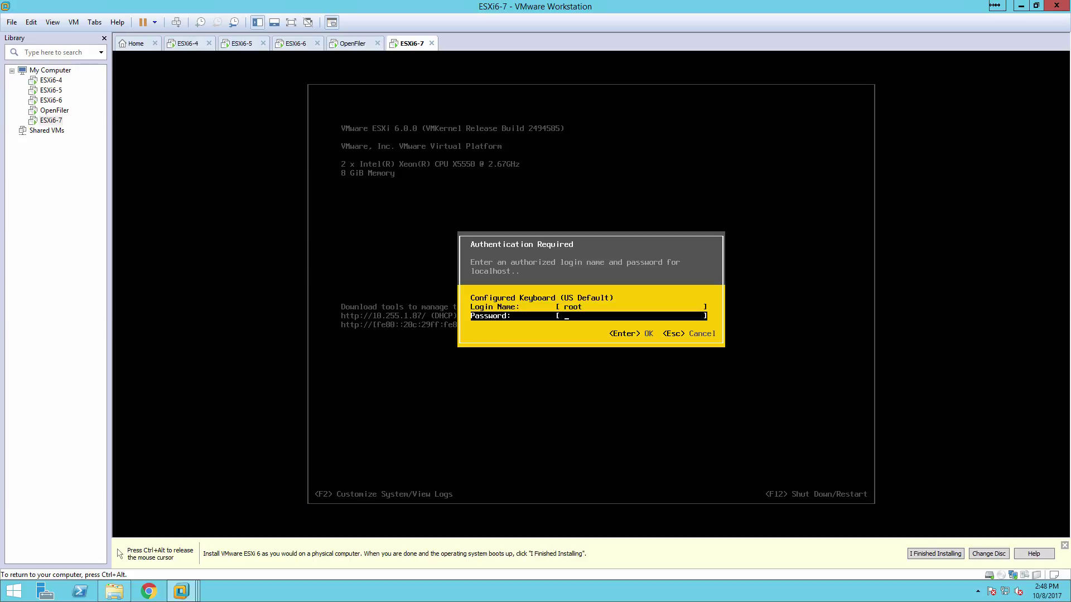
type("******")
key("Return")
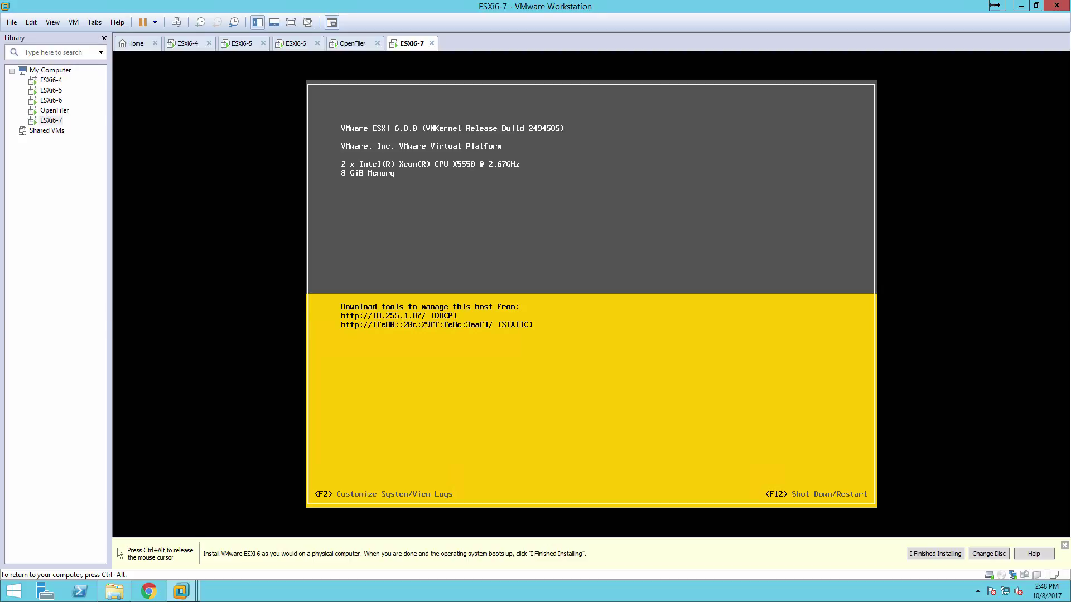
key("ctrl+alt")
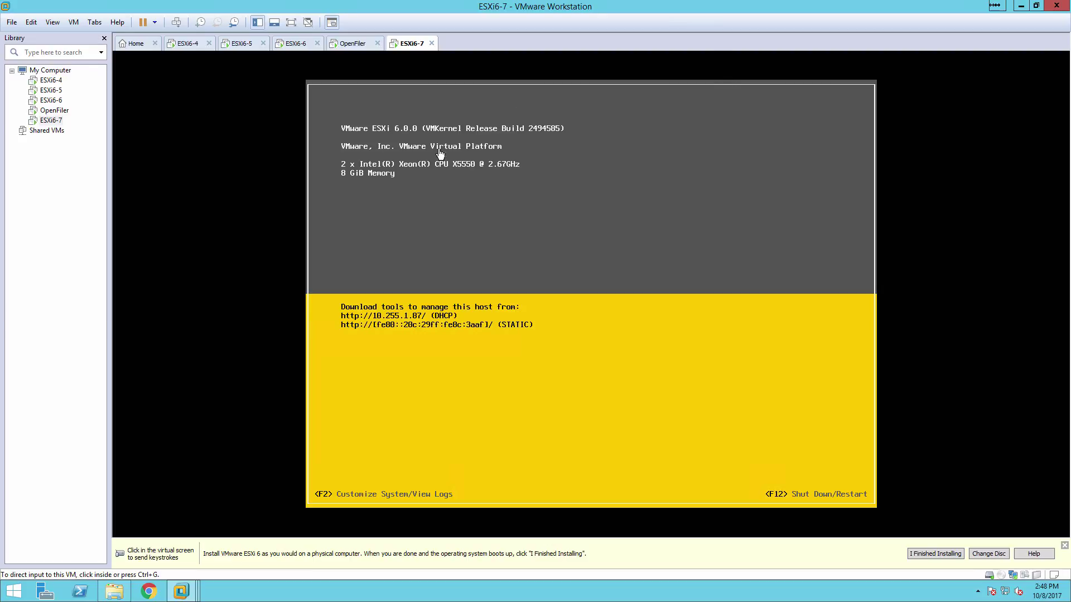
left_click(421, 179)
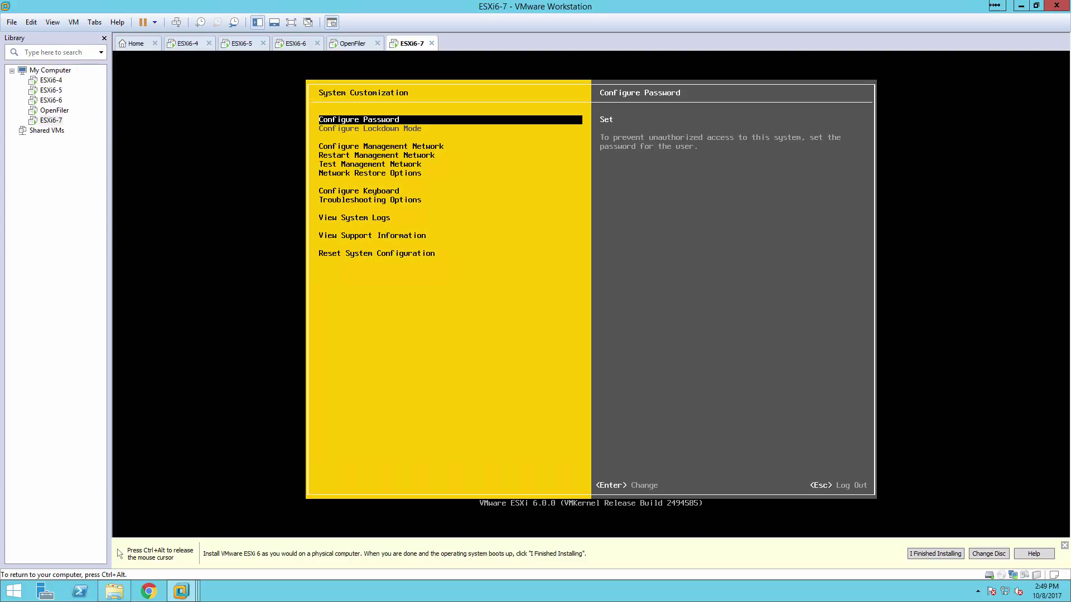
Open the management network's IPv4 configuration and choose a static IPv4 address
key("Down")
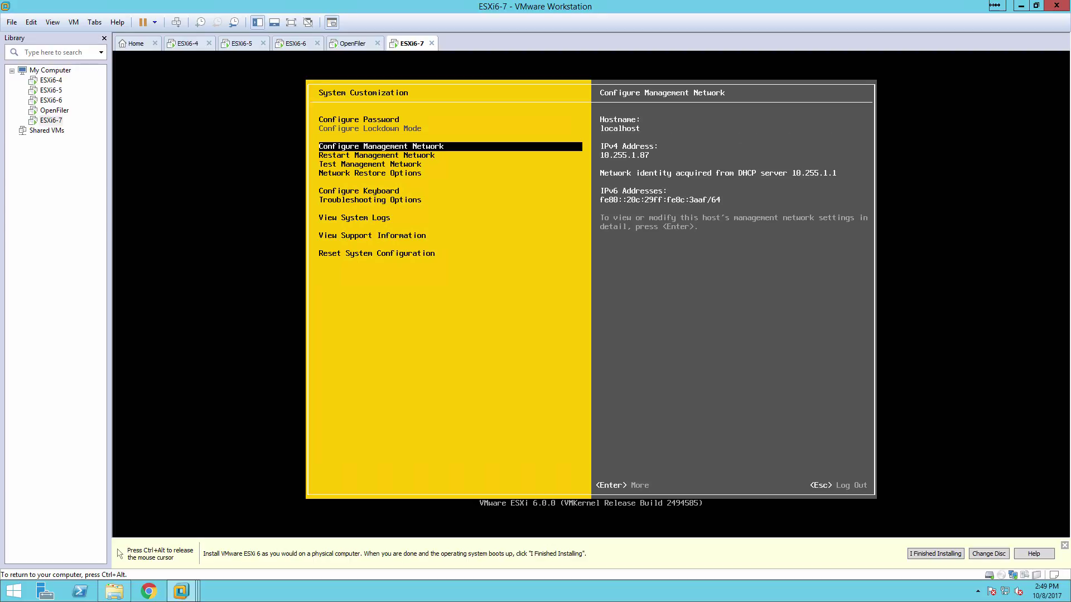
key("Return")
key("Down")
key("Down")
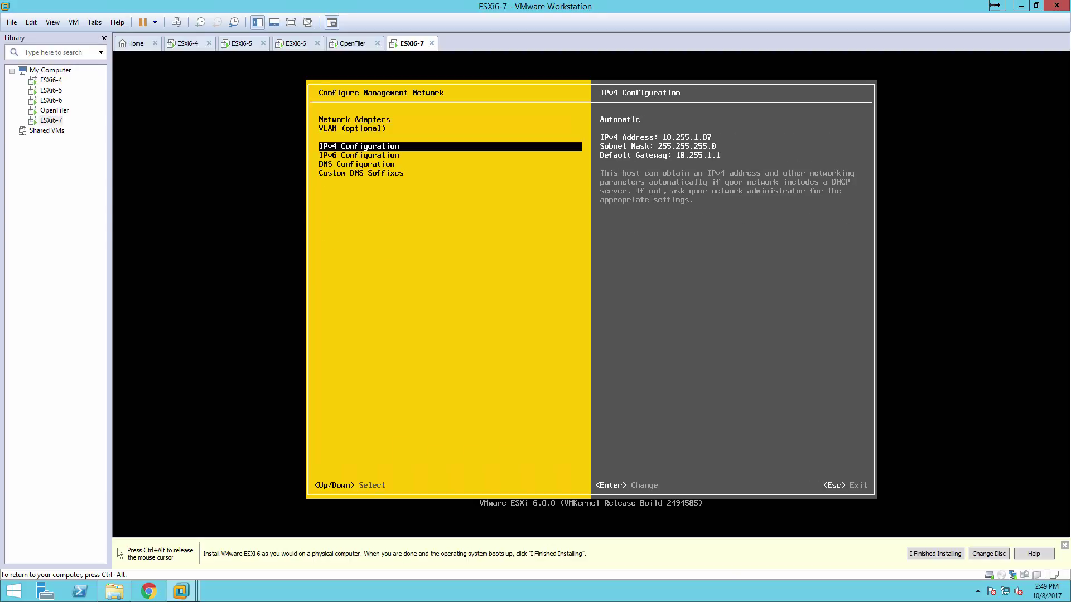
key("Return")
key("Down")
key("Down")
key("space")
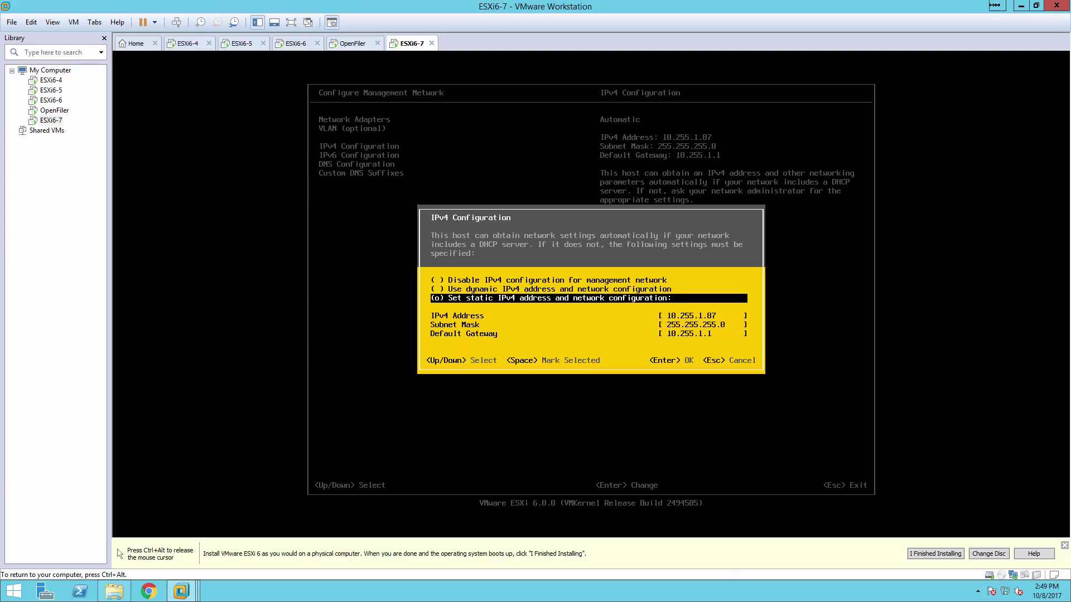
key("Down")
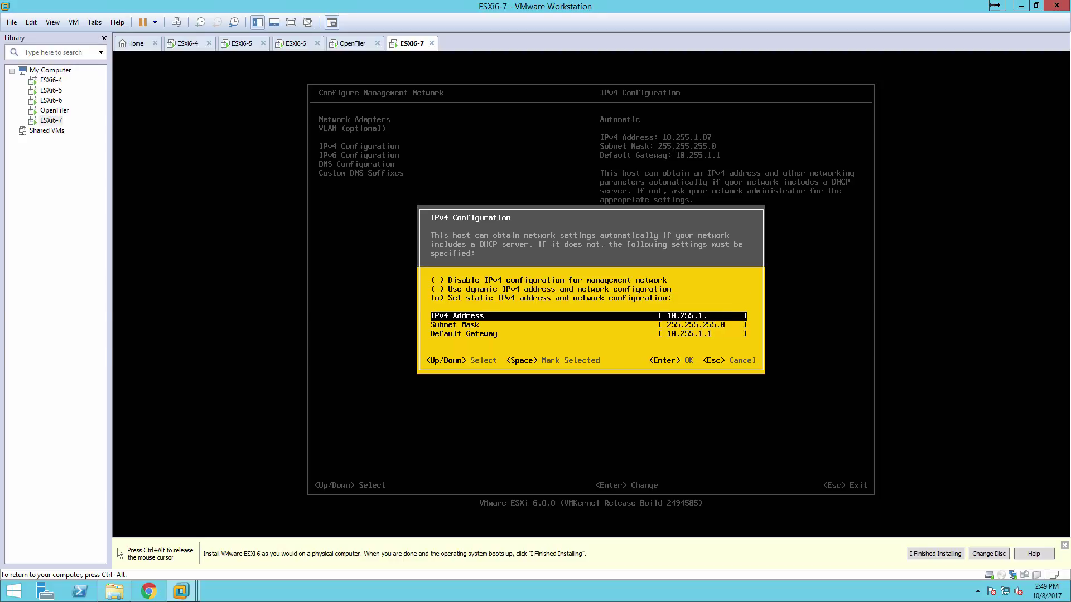
Enter IPv4 address 10.255.1.217, mask 255.255.255.0 and gateway 10.255.1.1, then save
key("Down")
key("Up")
type("2")
key("BackSpace")
type("10.255.1.2")
key("Down")
key("Down")
key("Return")
Set DNS servers 10.255.1.124 and 8.8.8.8 and hostname esxi6-7.rit.com
key("Down")
key("Down")
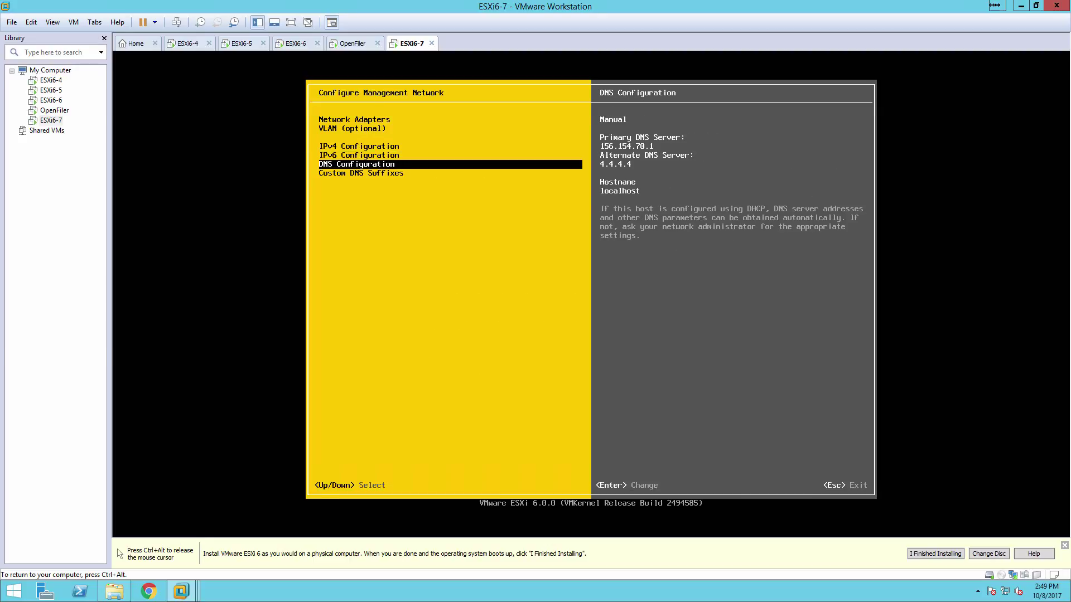
key("Return")
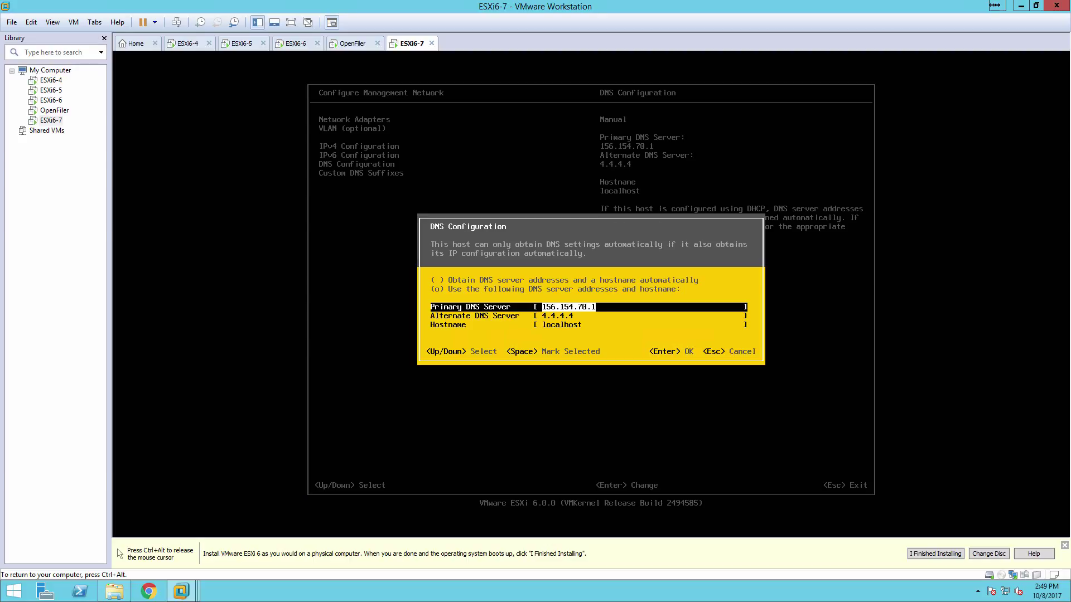
type("10.255.1.124")
key("Down")
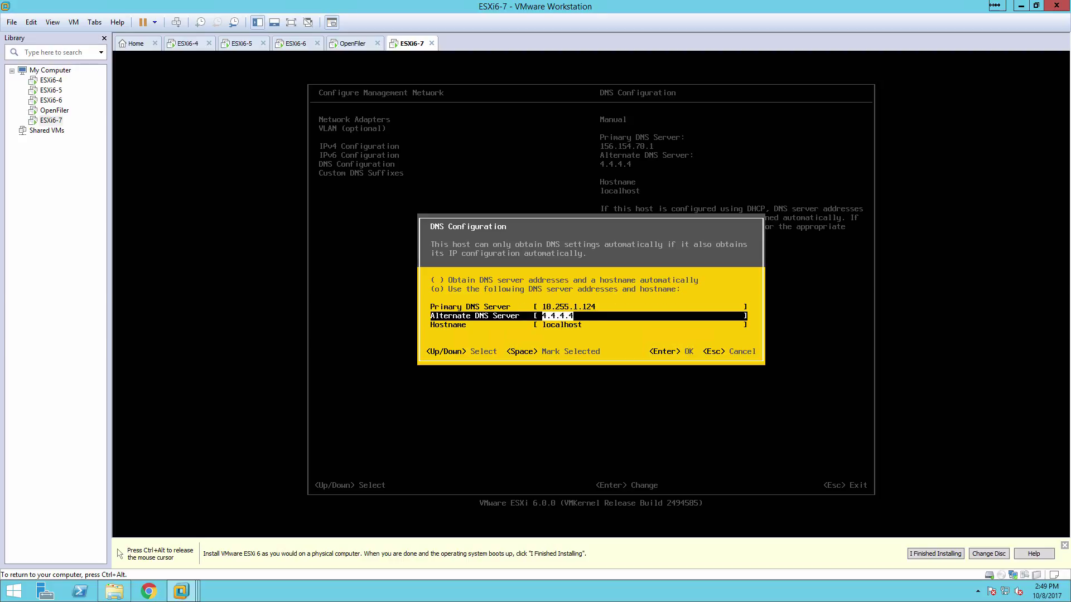
type("8.8.8.8")
key("Down")
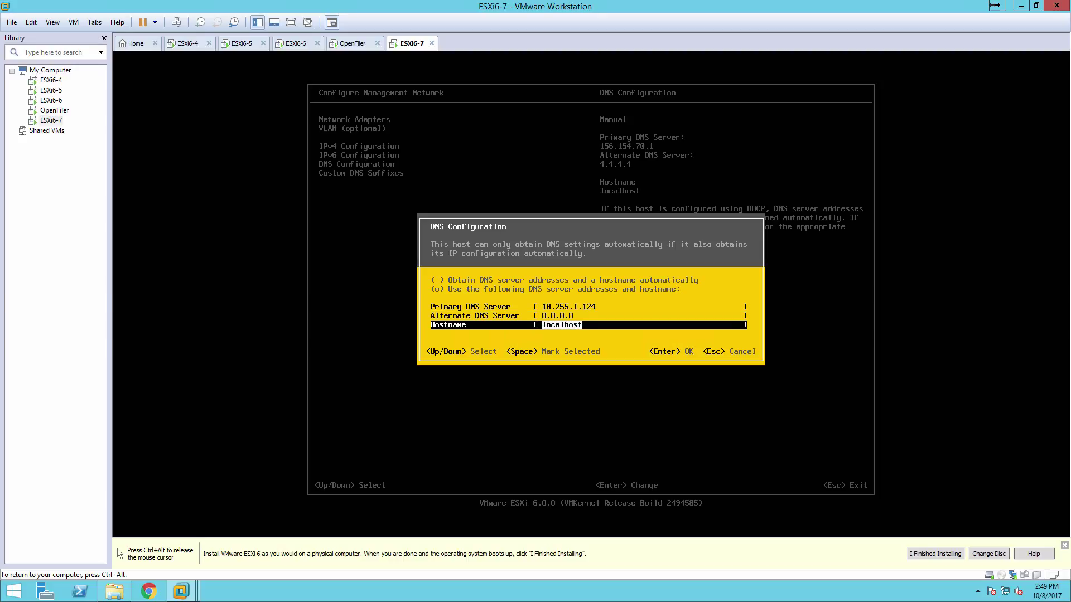
type("esxi6-7.rit.com")
key("Return")
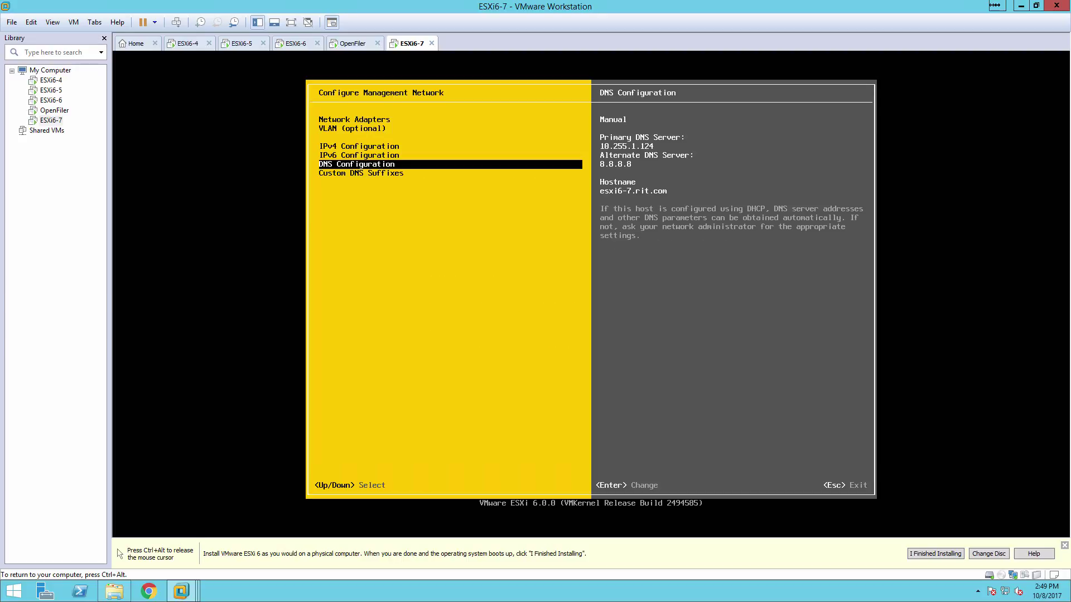
Apply the network changes, restarting the management network, and return to the main menu
key("Escape")
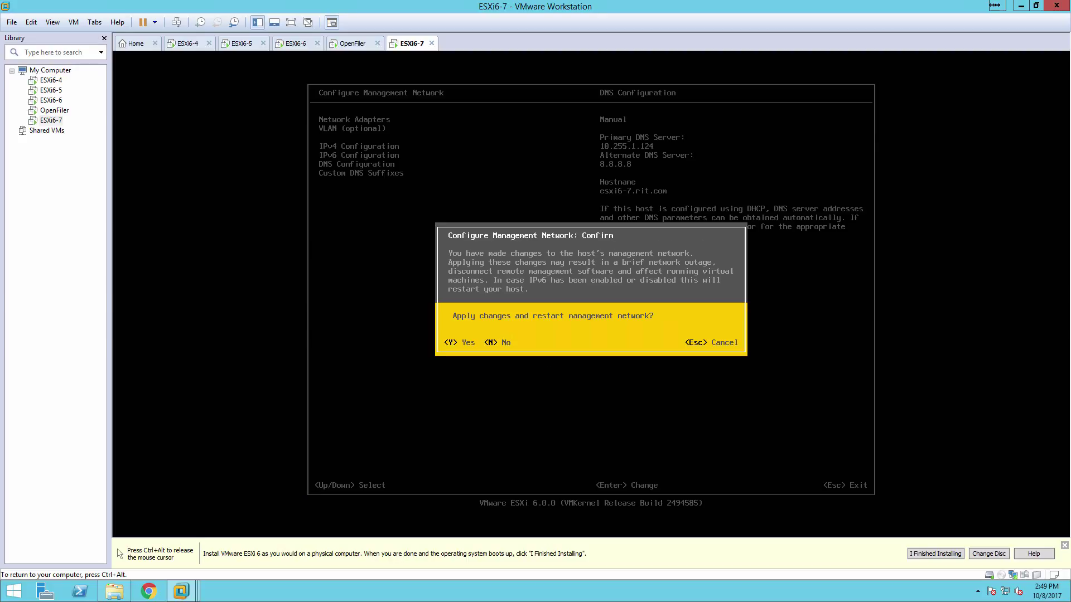
key("Escape")
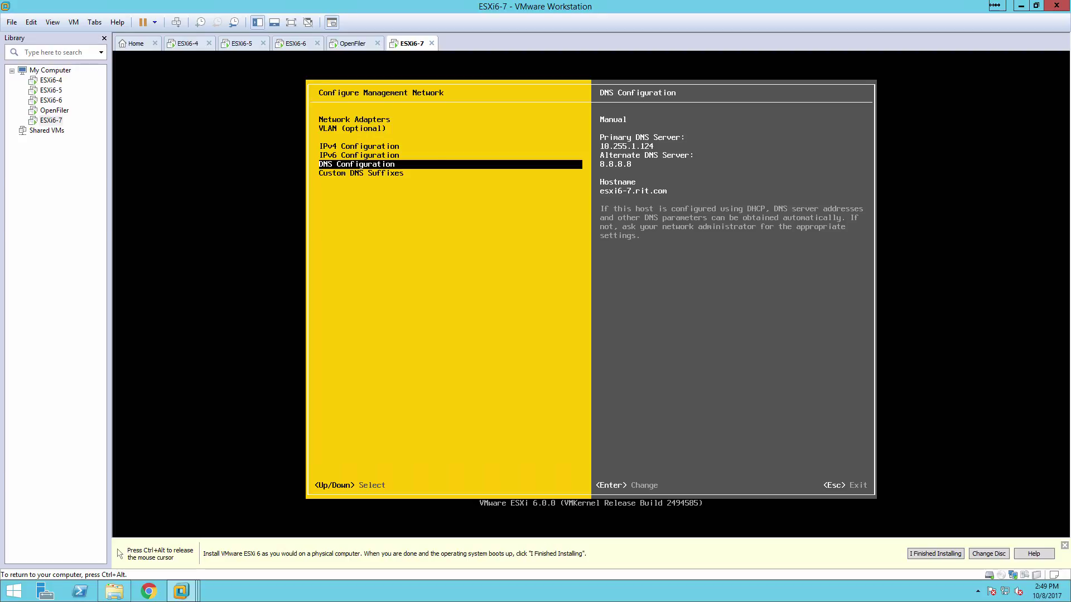
key("Escape")
key("Down")
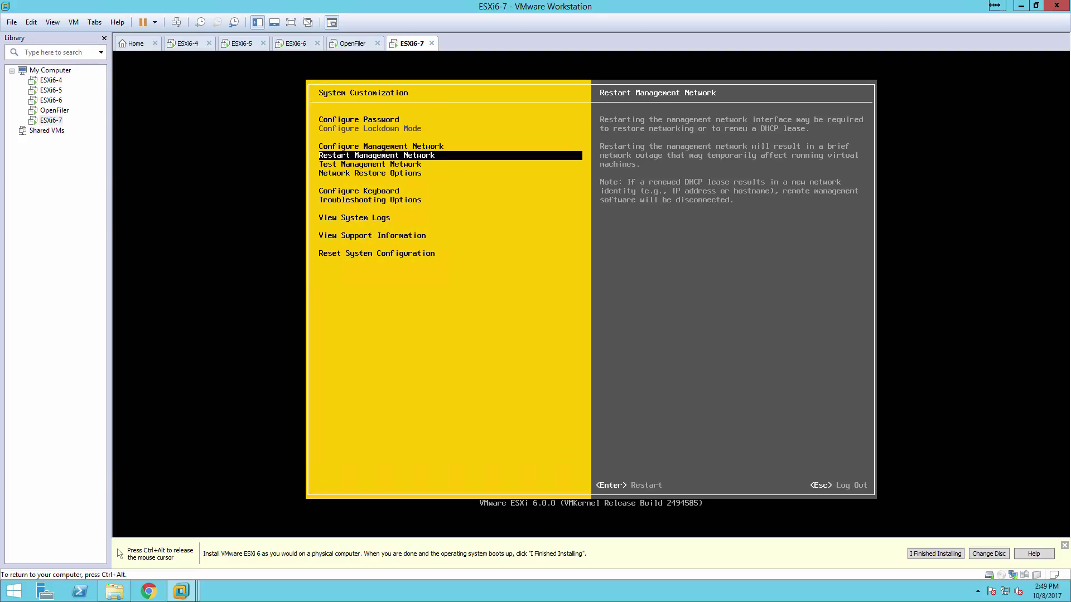
Run the management network ping test to 10.255.1.1 and 10.255.1.124, then log out
key("Down")
key("Return")
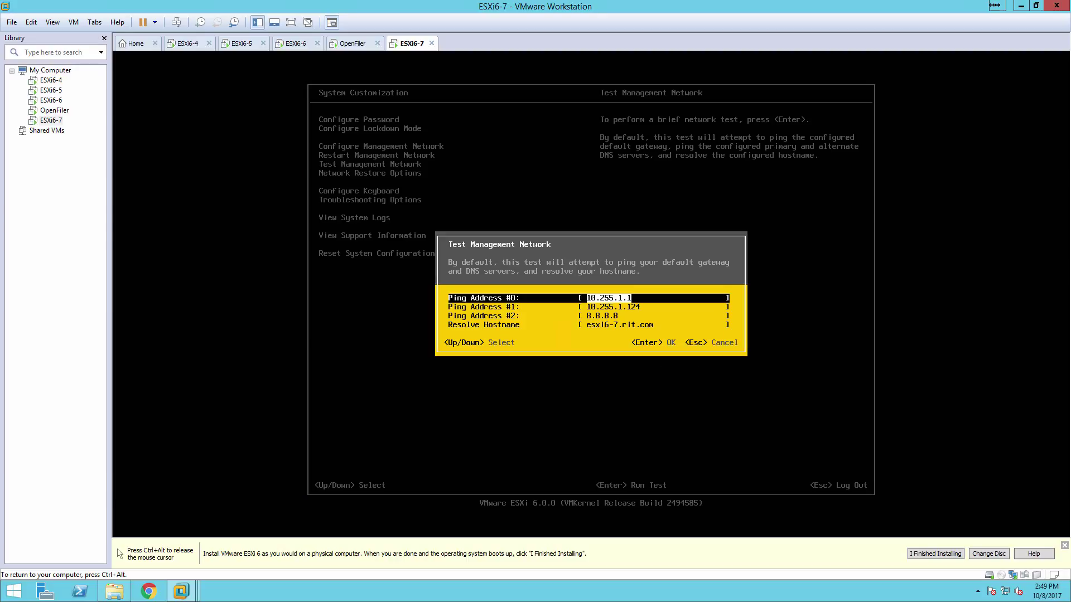
key("Return")
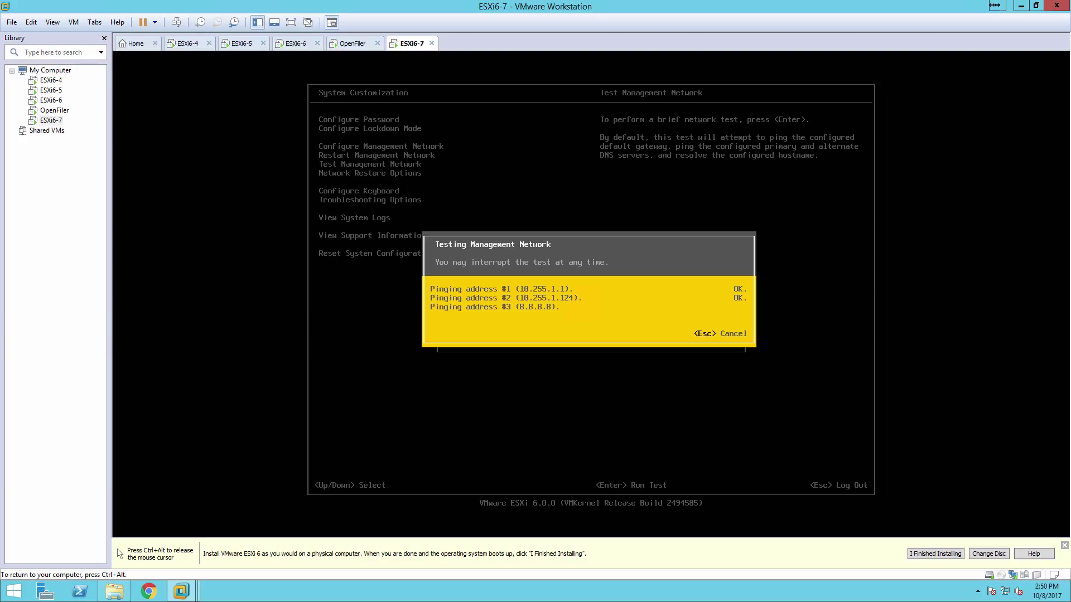
key("Return")
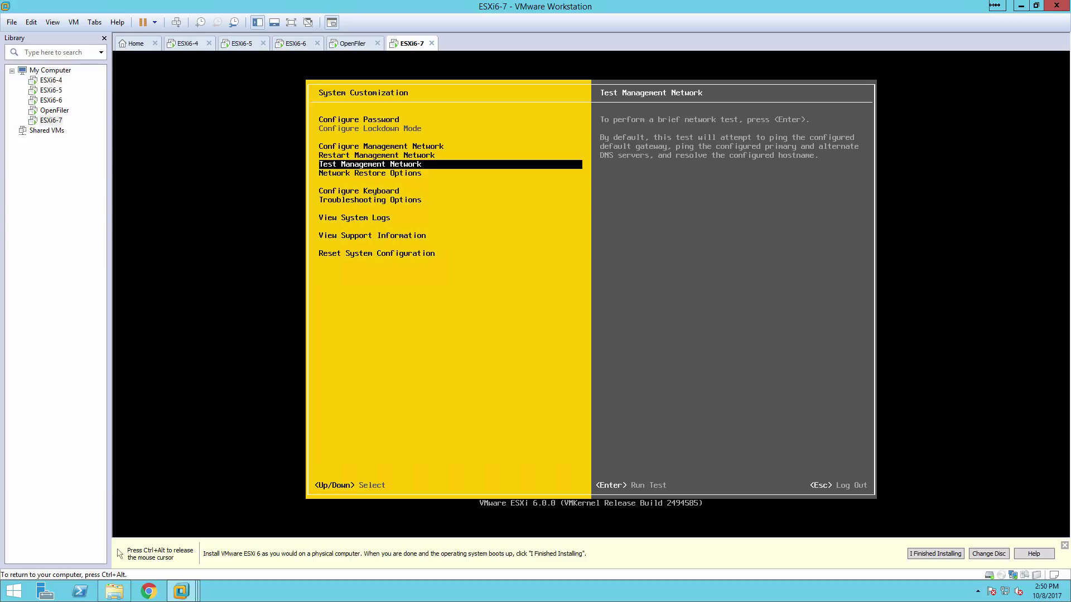
key("Escape")
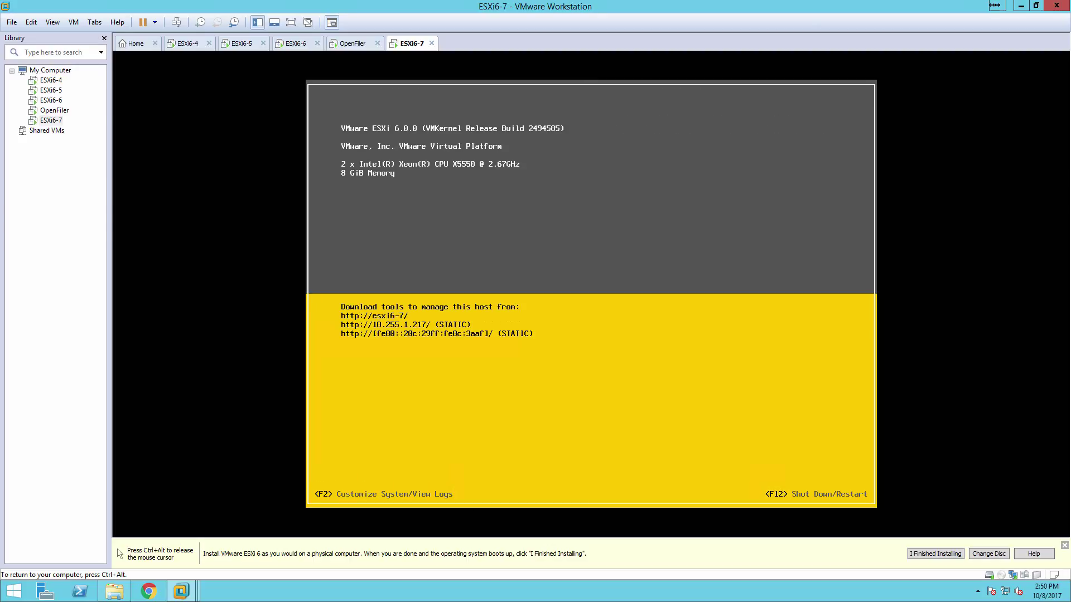
Log in as root at the shutdown prompt, shut down the ESXi host, and release input
key("F2")
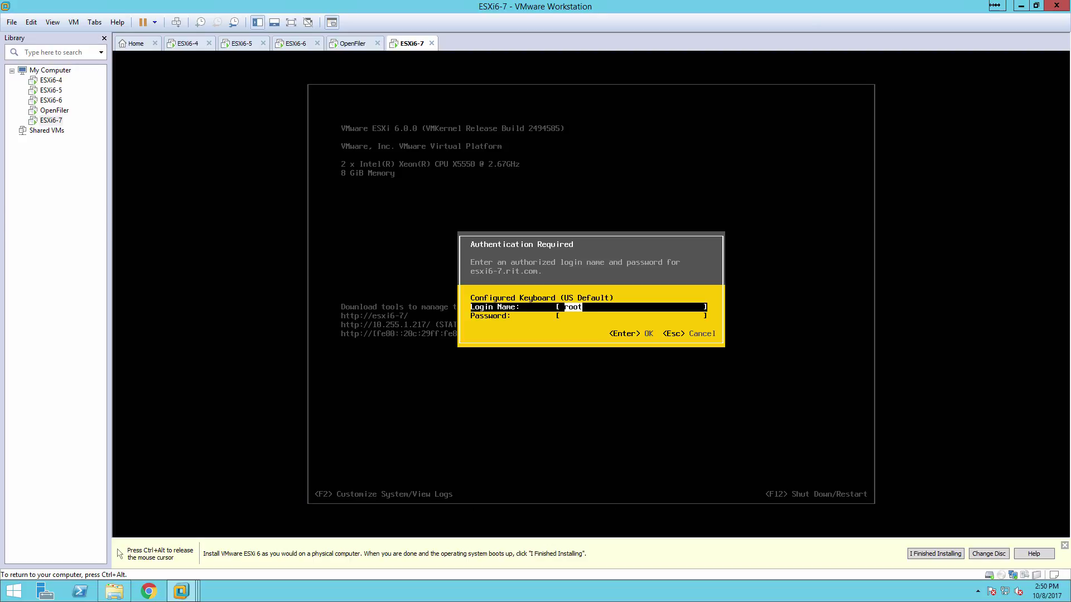
key("Tab")
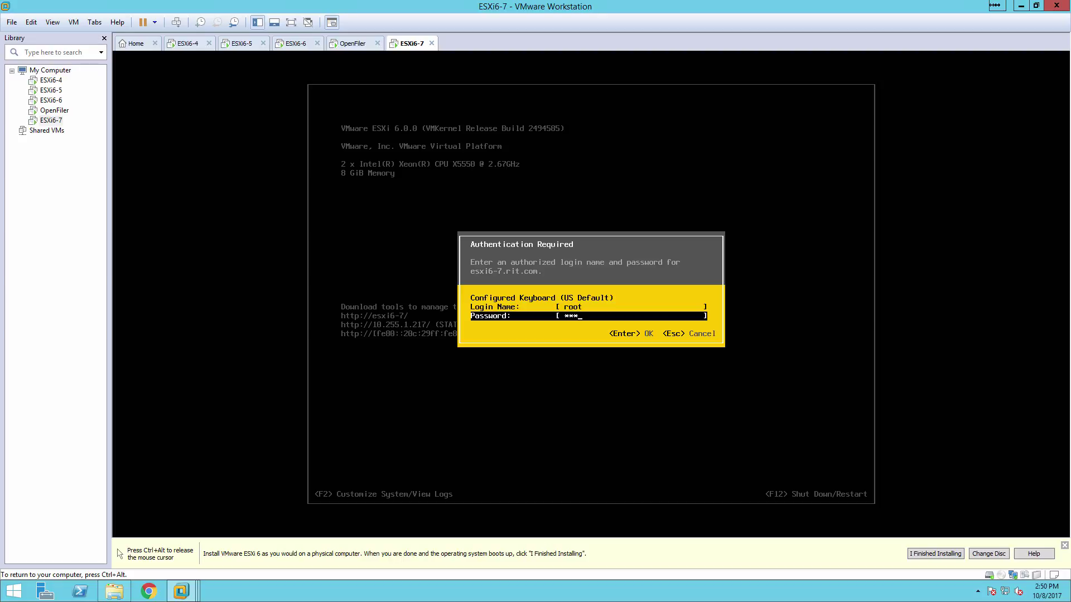
key("Return")
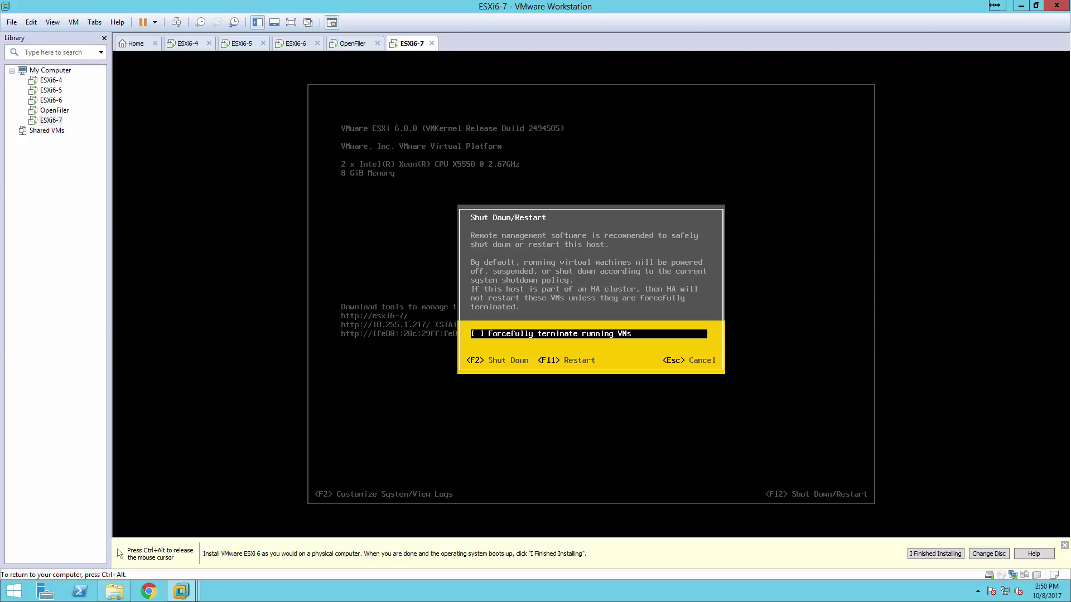
key("F2")
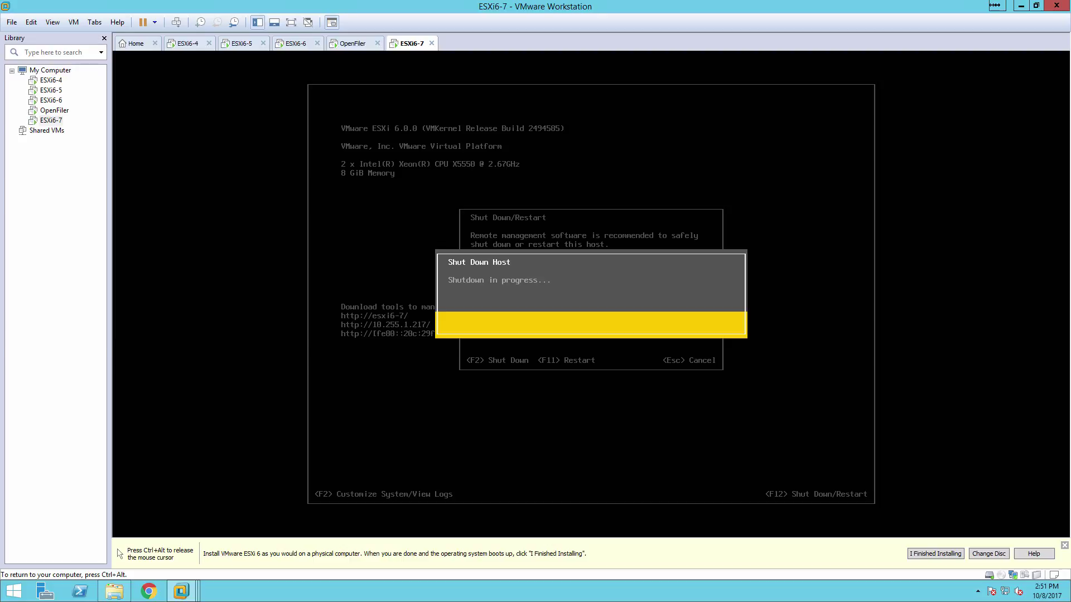
key("ctrl+alt")
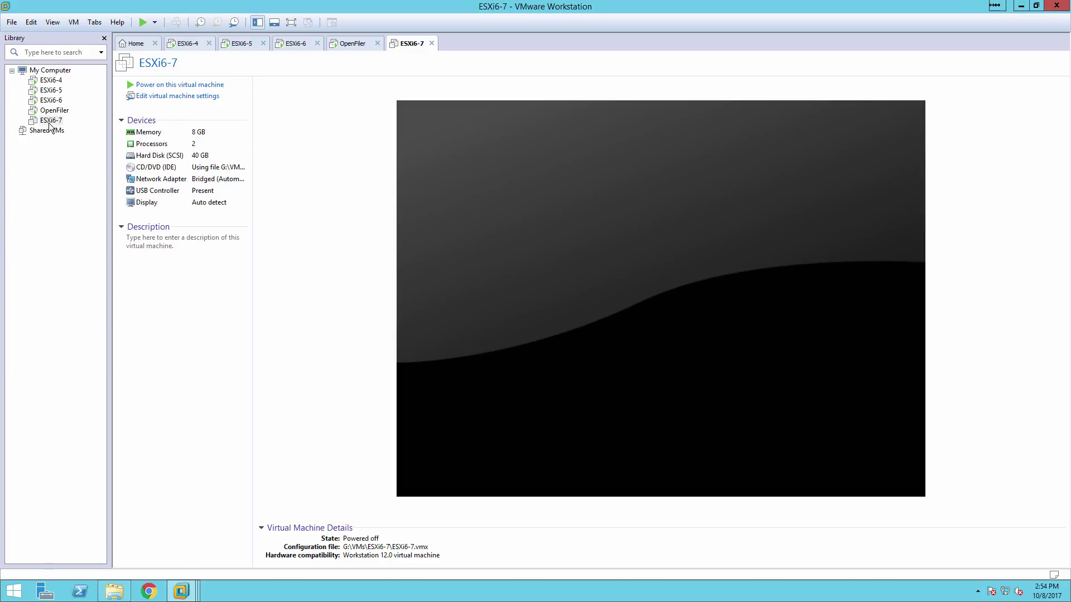
In the VM settings, add a second network adapter on custom VMnet1 (Host-only)
left_click(202, 98)
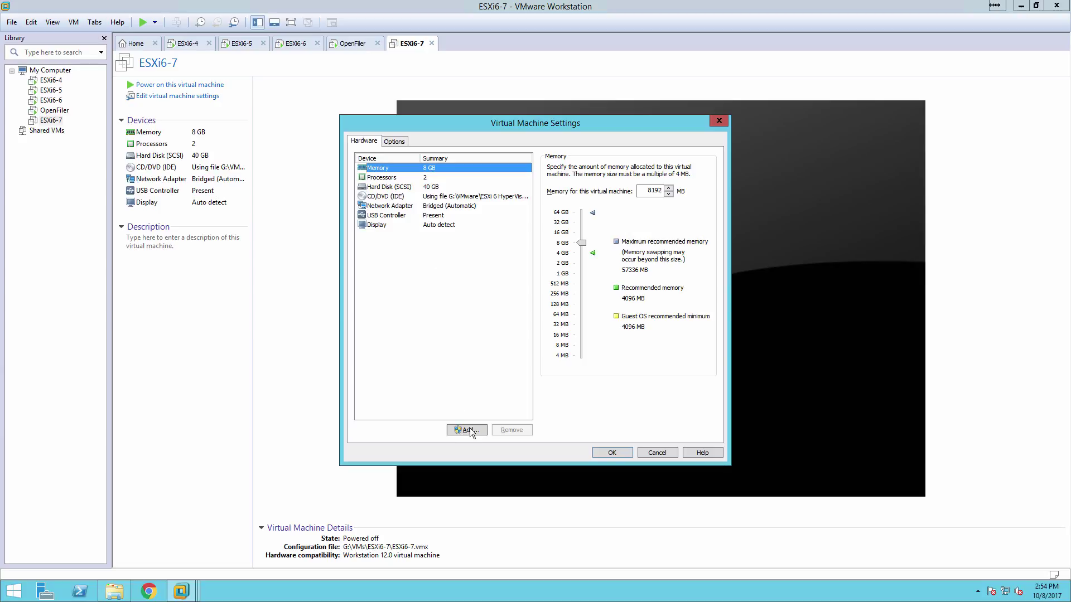
left_click(469, 430)
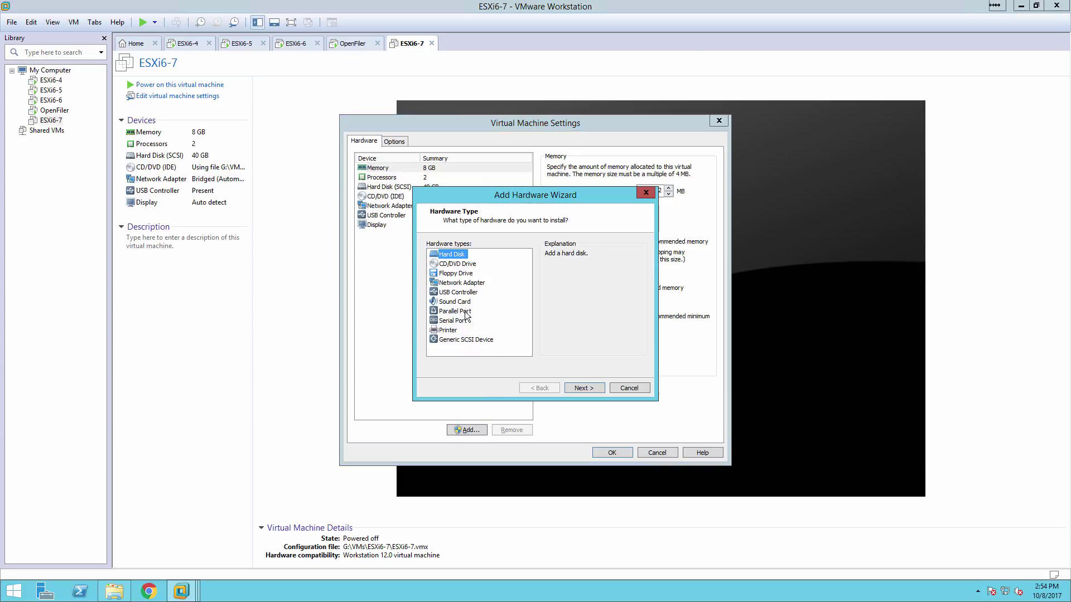
left_click(460, 283)
left_click(592, 388)
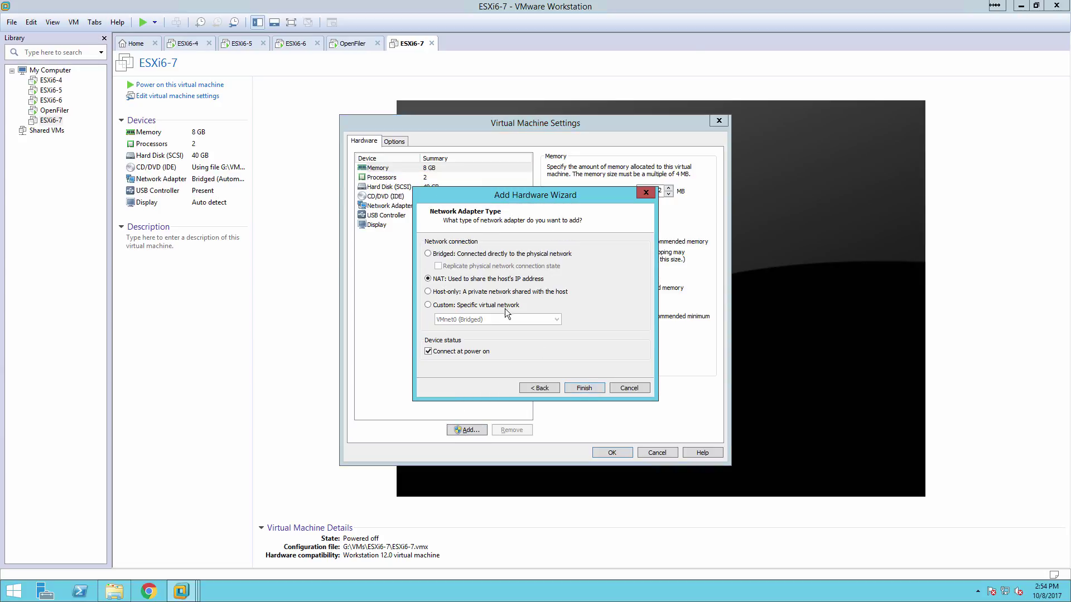
left_click(451, 292)
left_click(460, 306)
left_click(471, 320)
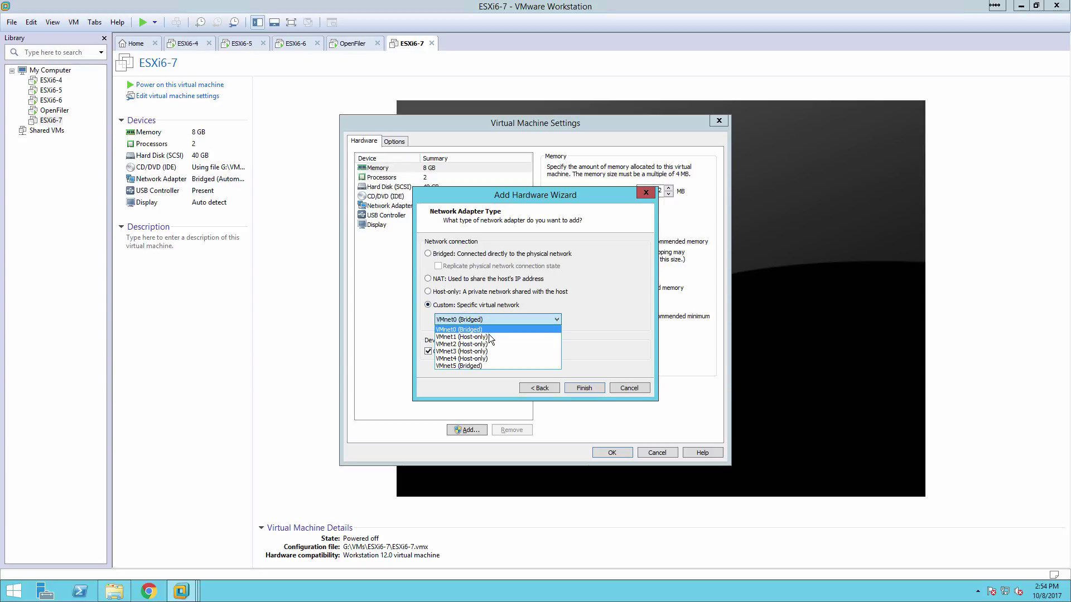
left_click(490, 337)
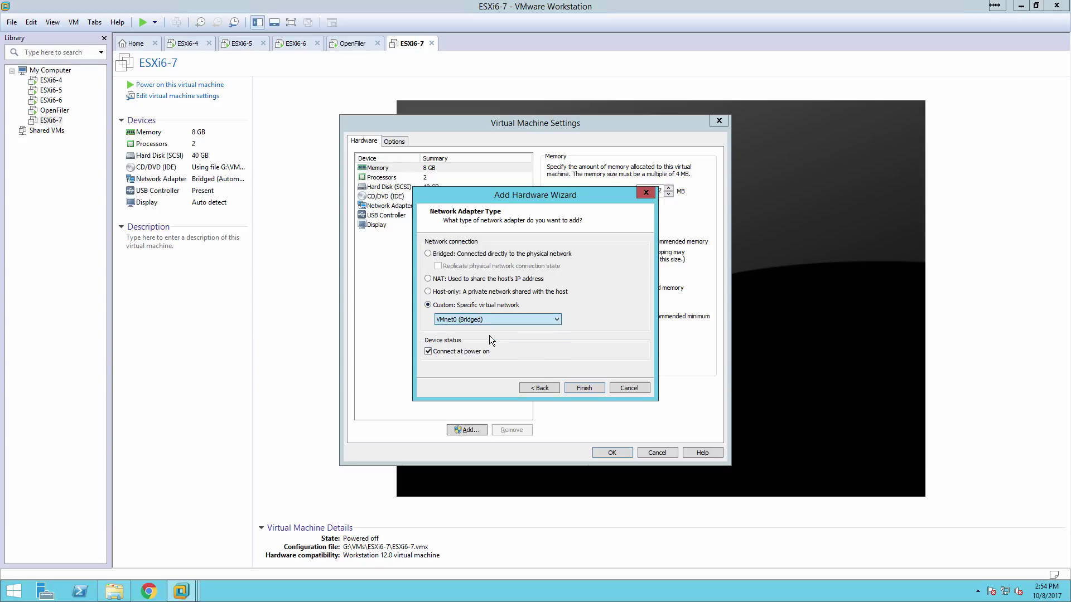
left_click(587, 390)
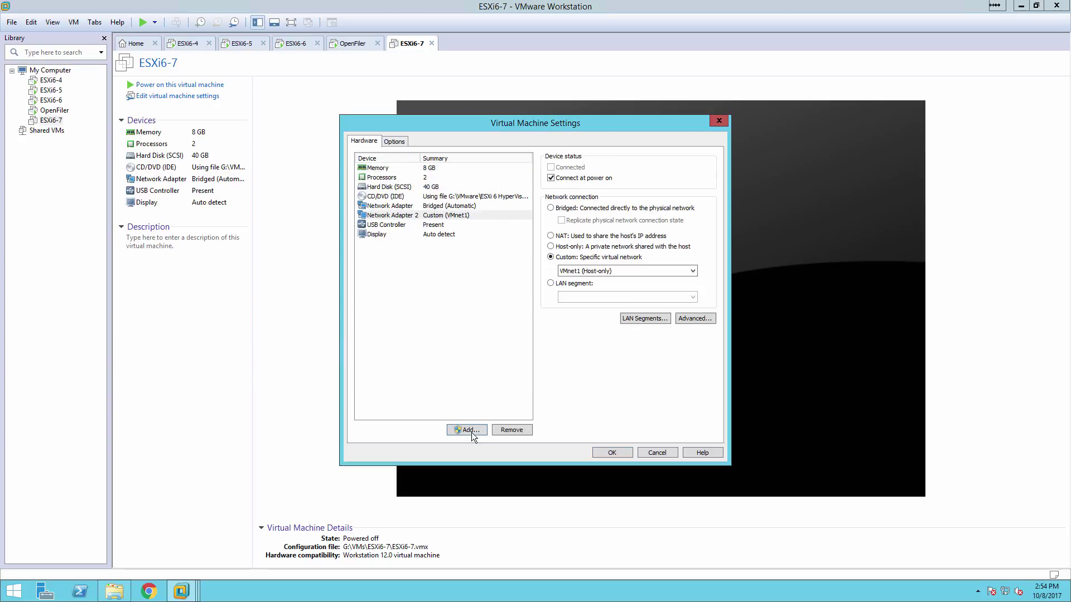
Add a third network adapter, also on custom VMnet1 (Host-only)
left_click(468, 430)
left_click(466, 283)
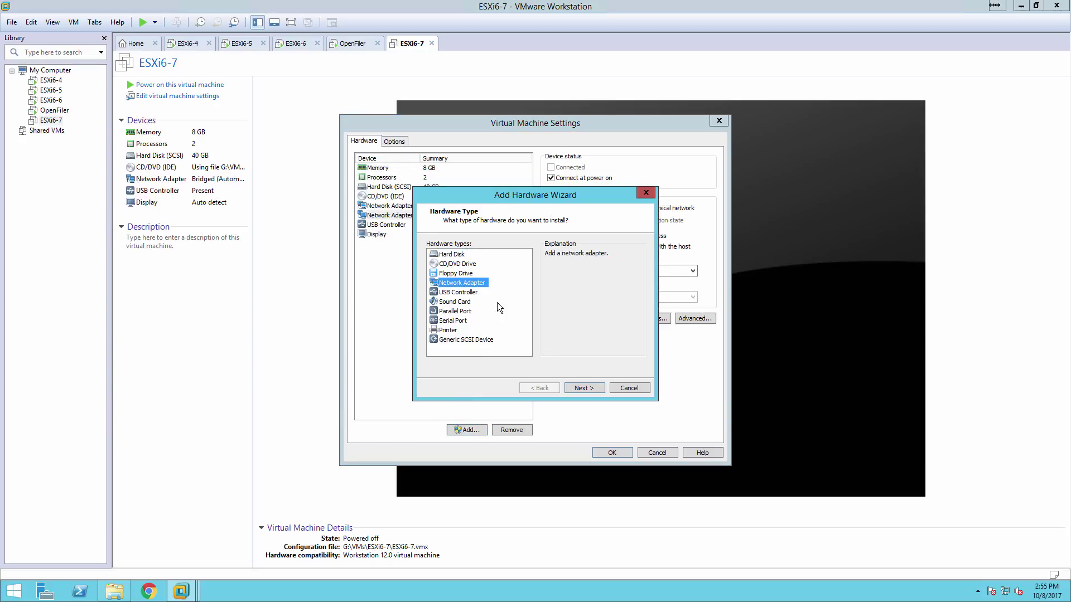
left_click(596, 389)
left_click(466, 305)
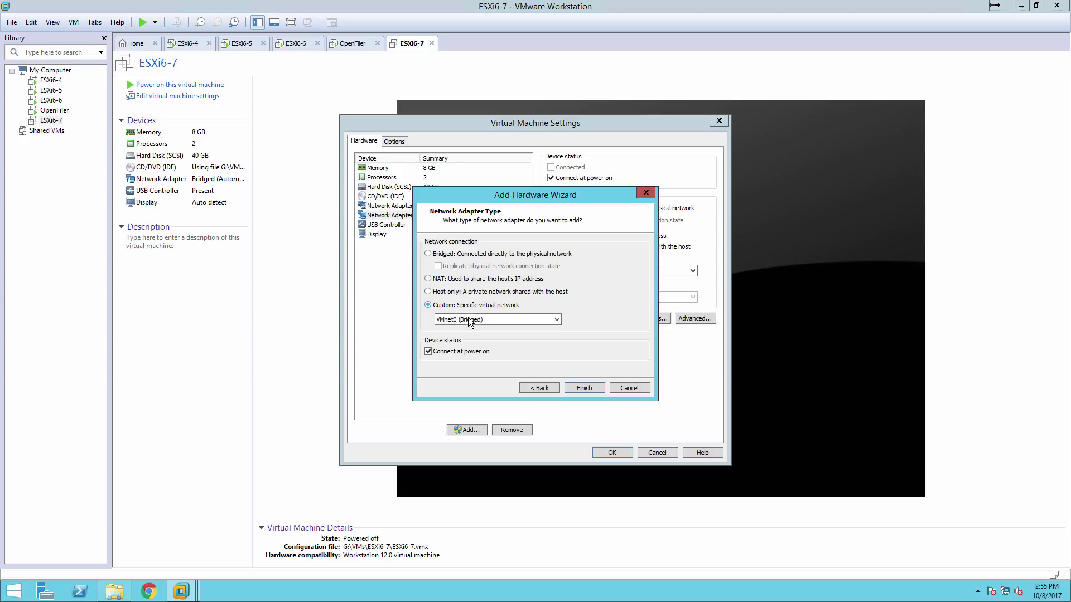
left_click(491, 320)
left_click(483, 334)
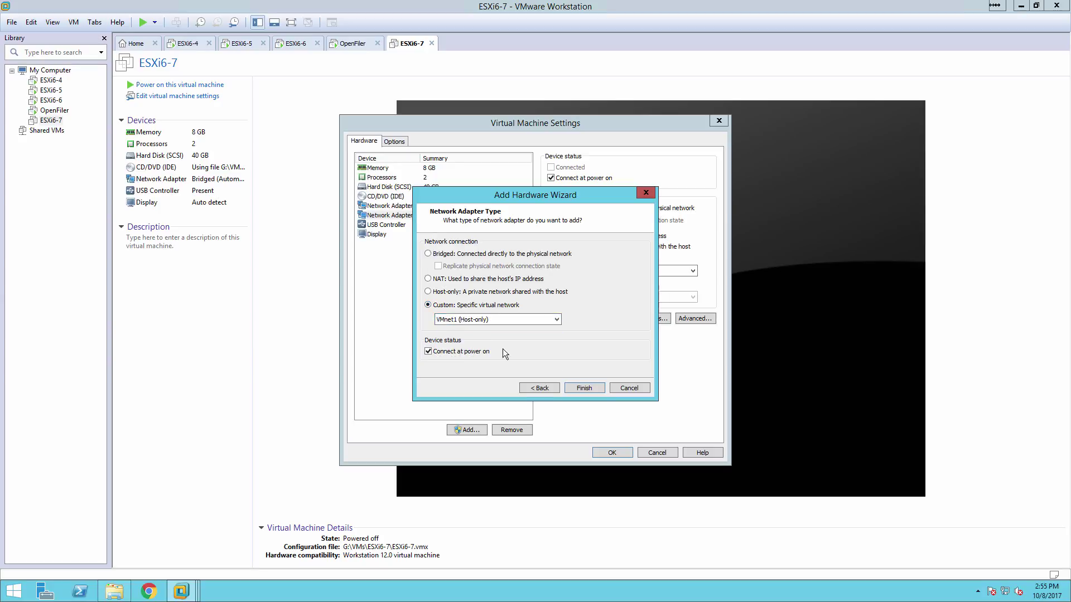
left_click(589, 387)
Add a fourth network adapter on custom VMnet2 (Host-only)
left_click(477, 427)
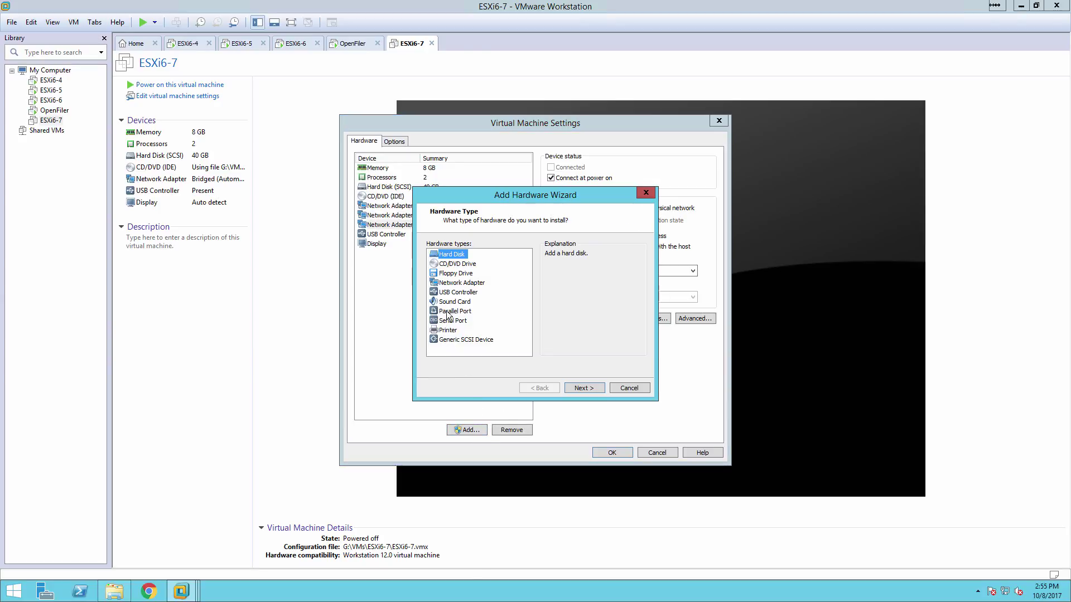
left_click(459, 282)
left_click(584, 388)
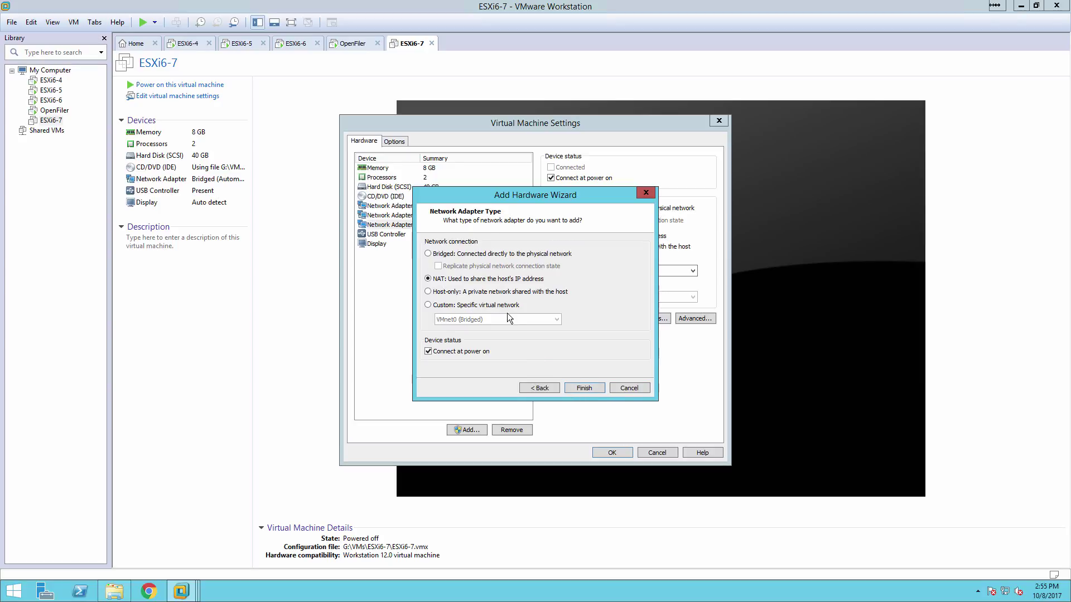
left_click(498, 305)
left_click(496, 320)
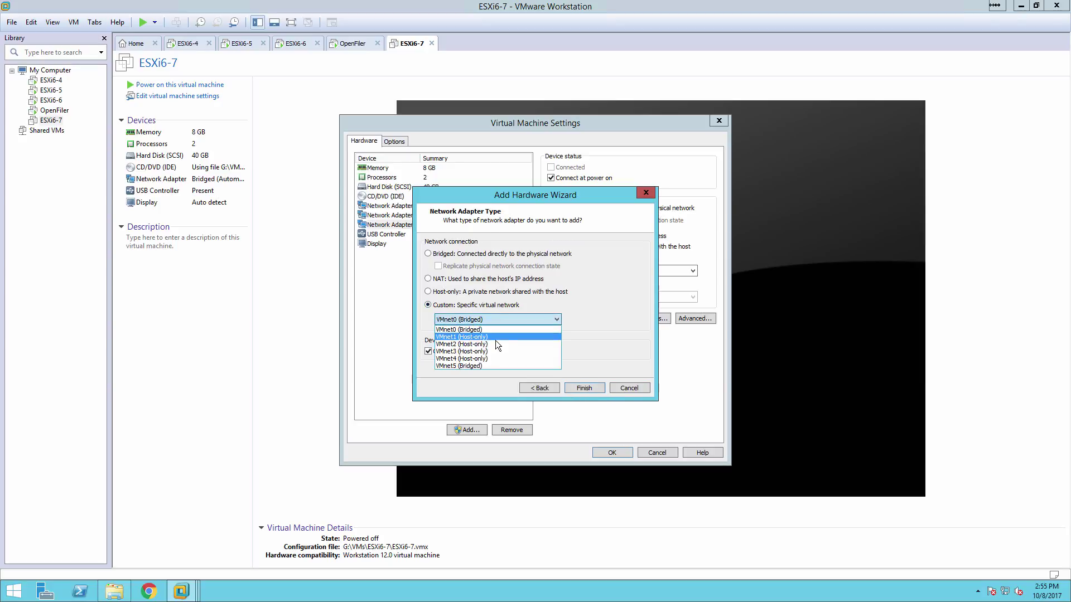
left_click(497, 345)
left_click(579, 391)
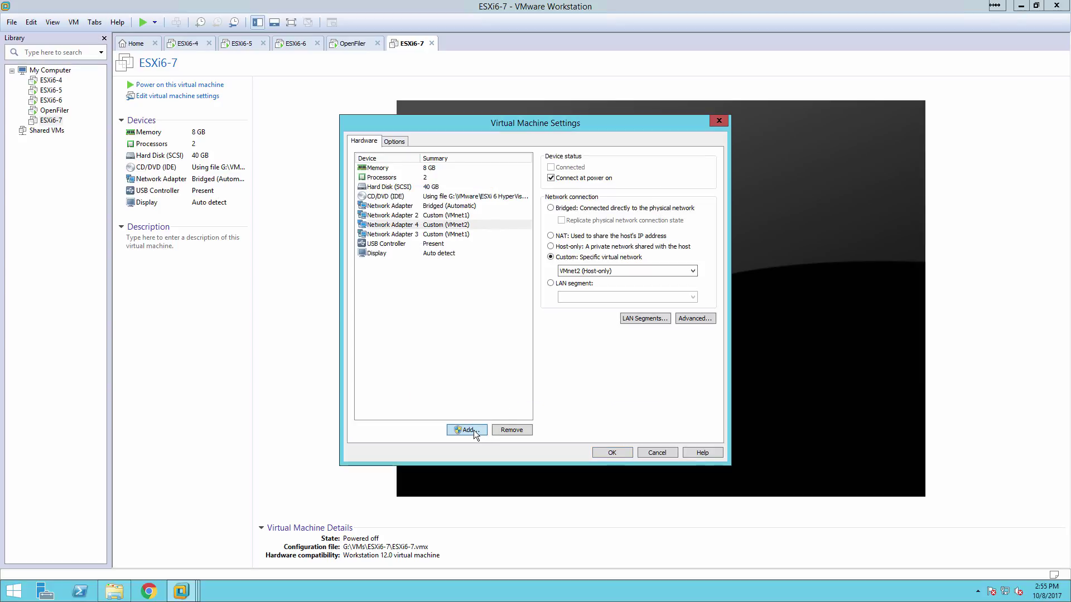
Add a fifth network adapter on custom VMnet3 (Host-only)
left_click(472, 430)
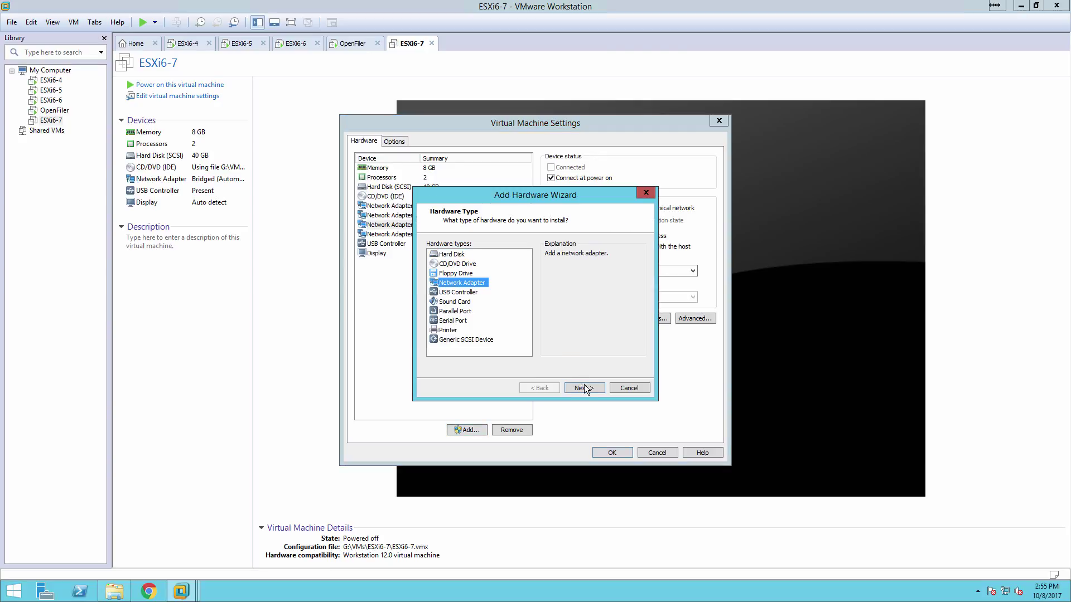
left_click(584, 388)
left_click(469, 307)
left_click(469, 318)
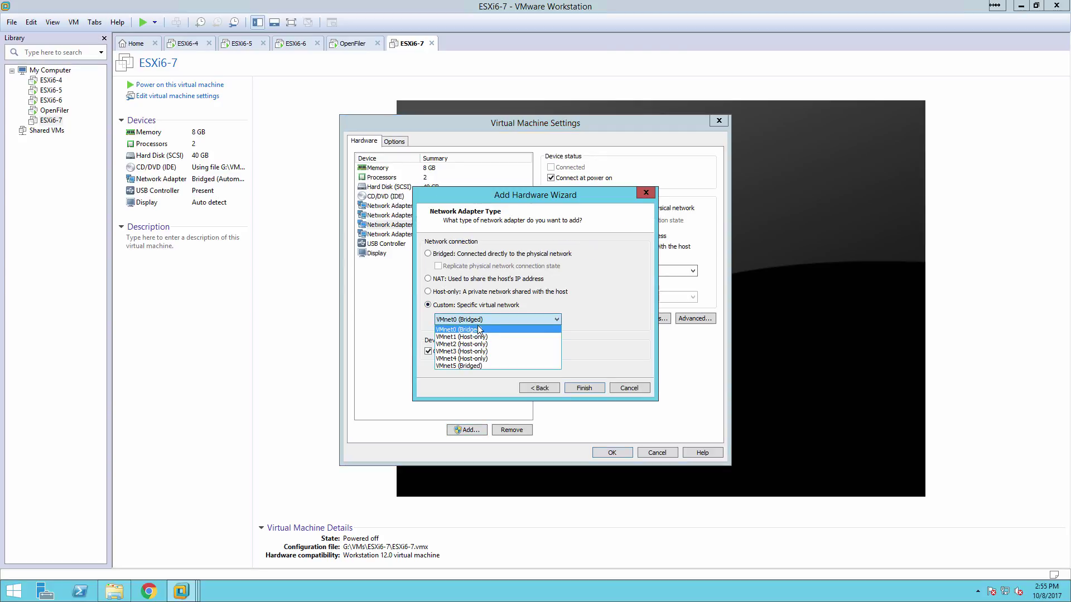
left_click(494, 352)
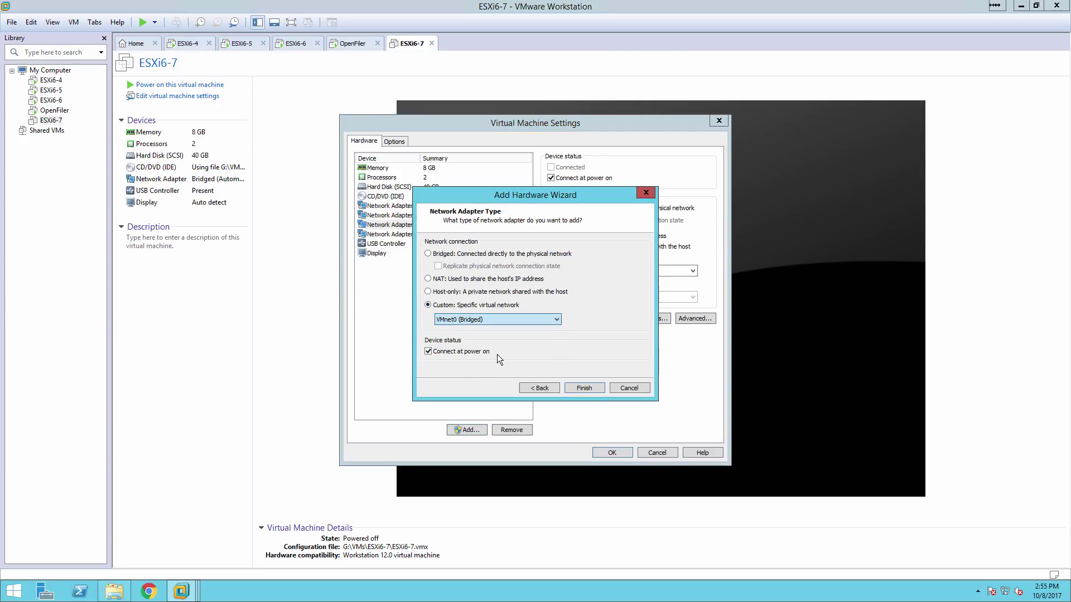
left_click(584, 386)
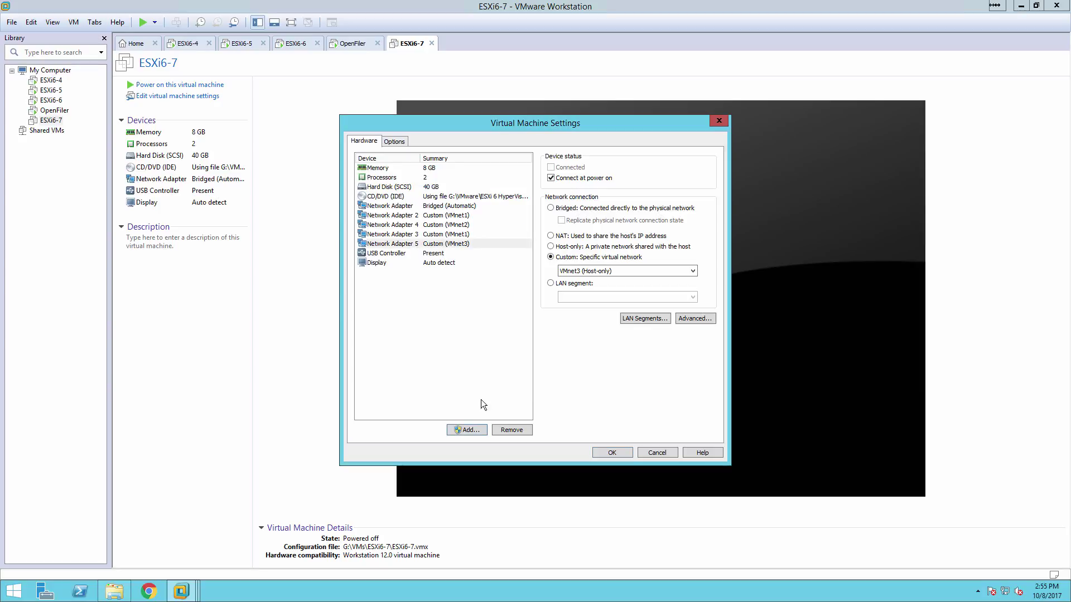
Add a sixth network adapter and set it to custom VMnet4 (Host-only)
left_click(469, 430)
left_click(458, 283)
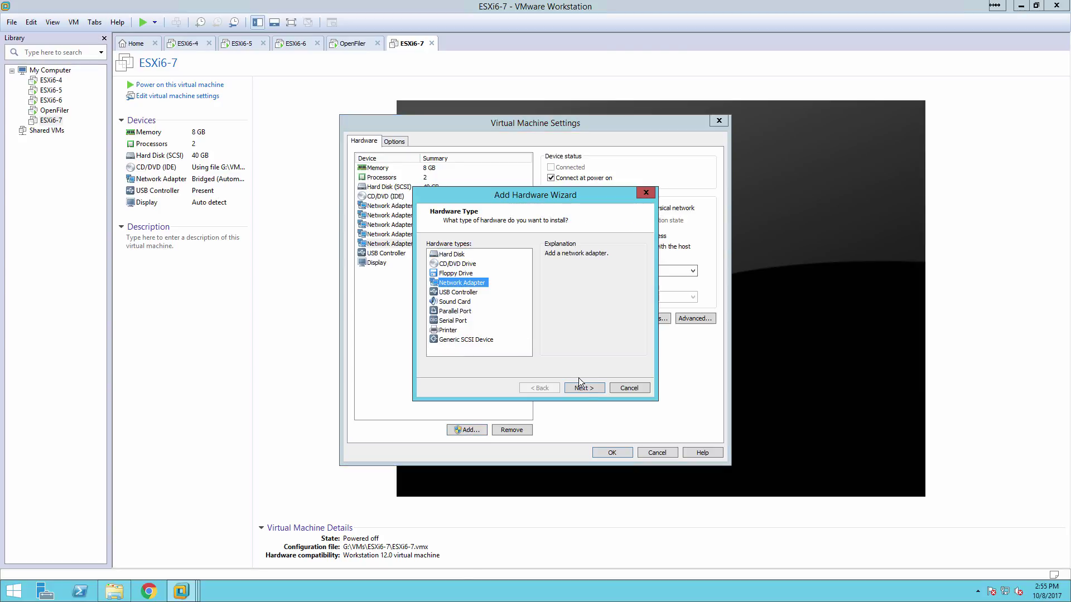
left_click(585, 387)
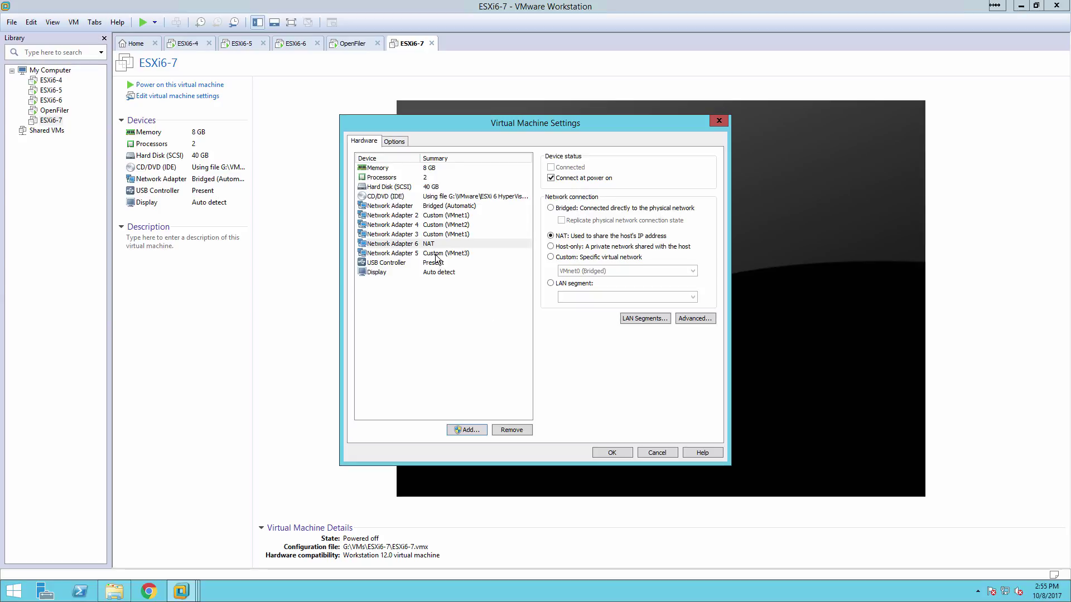
left_click(566, 260)
left_click(577, 272)
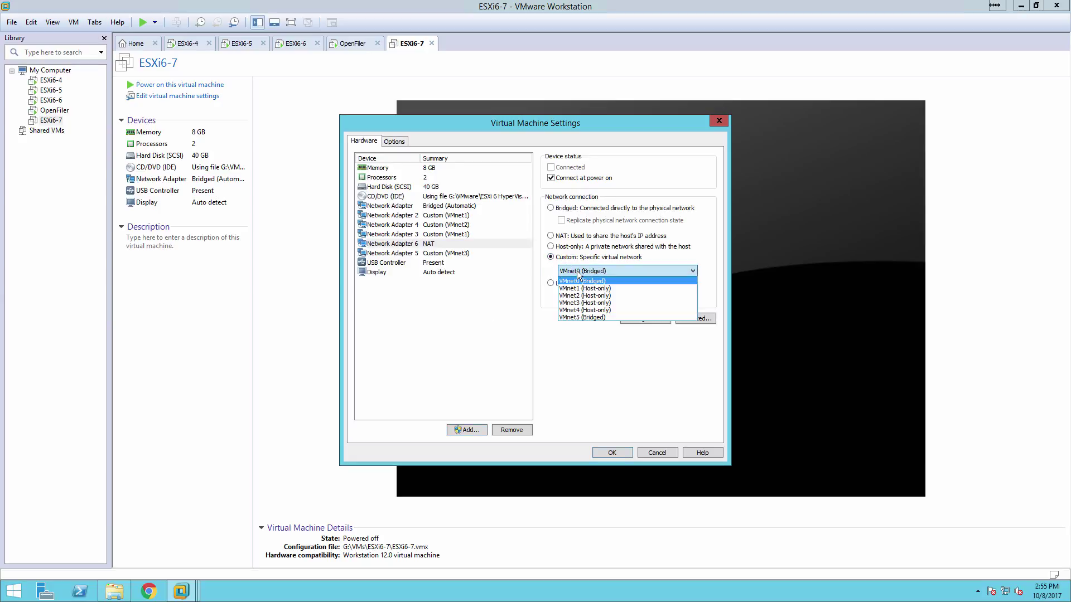
left_click(578, 273)
left_click(578, 273)
left_click(602, 310)
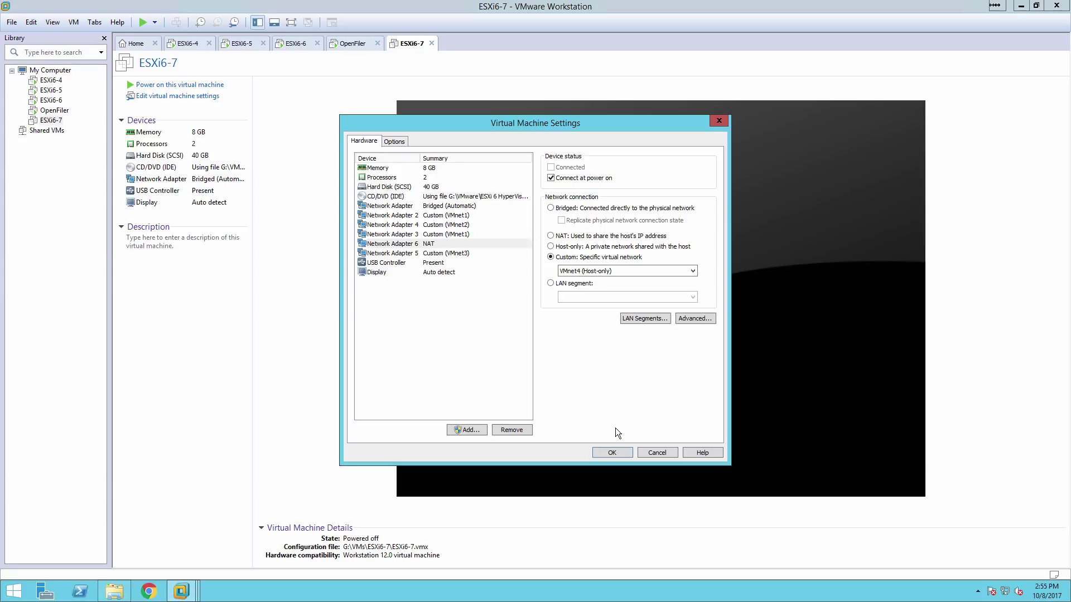
Save the six-adapter settings, power on ESXi6-7, and dismiss the Removable Devices hint
left_click(617, 454)
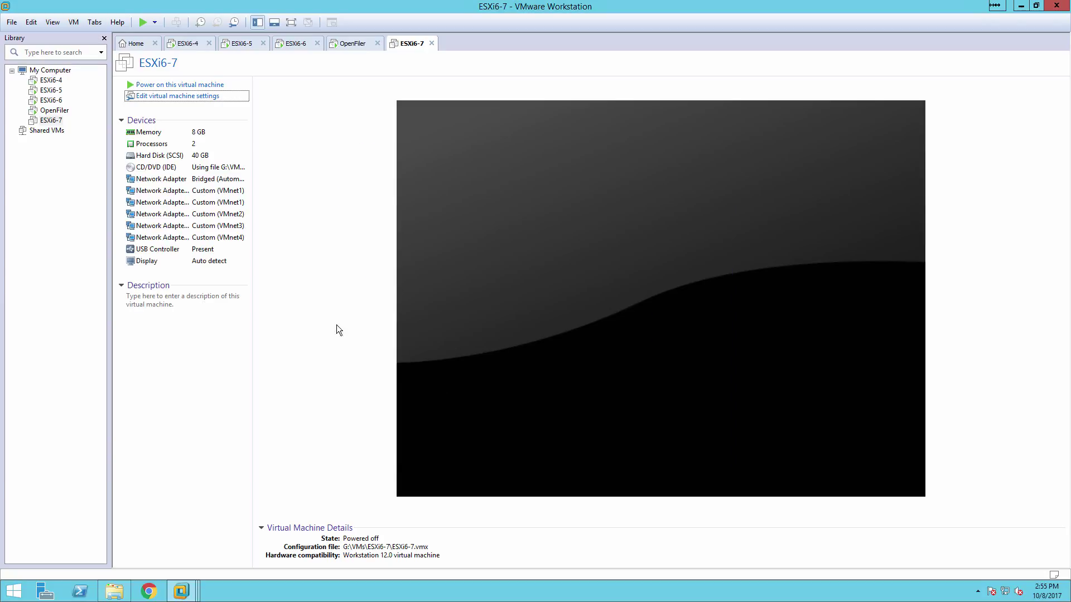
left_click(192, 85)
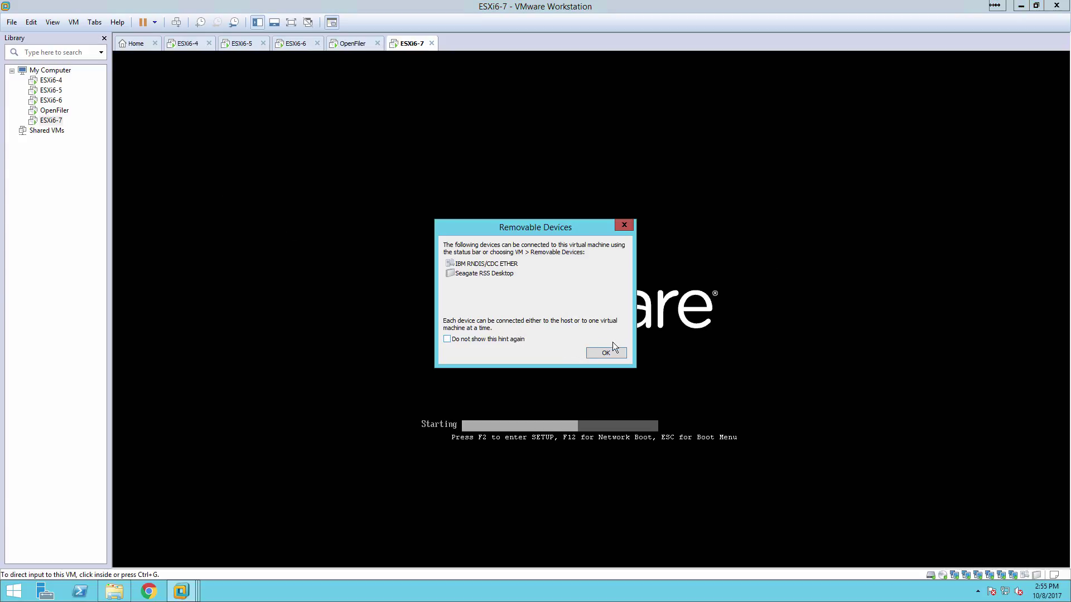
left_click(613, 349)
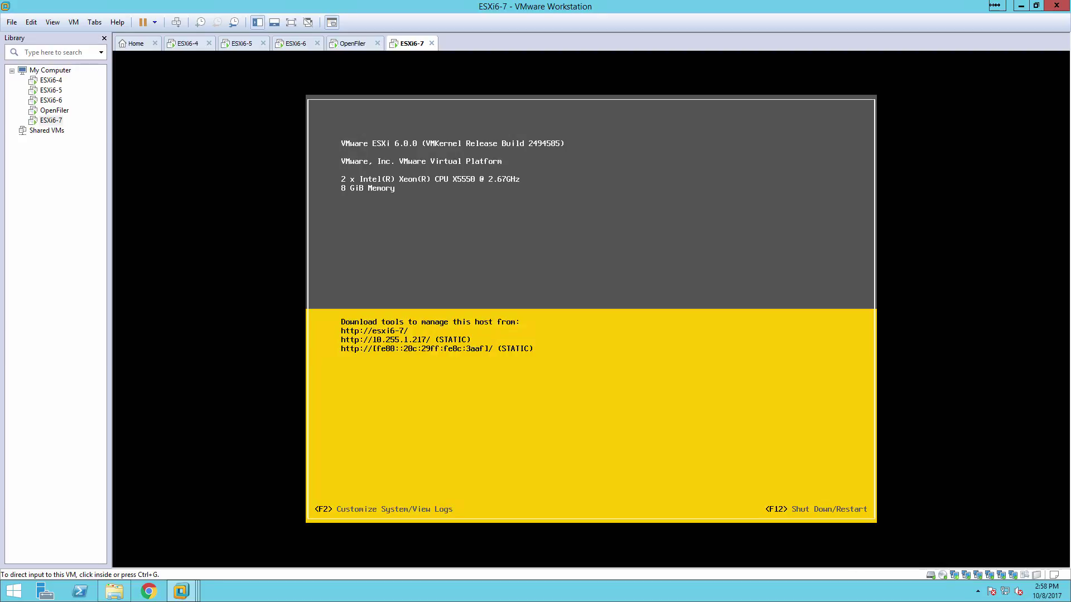
Ping 10.255.1.217 from the PuTTY R1 session with 0% loss, then minimize the terminal
left_click_drag(0, 84, 374, 90)
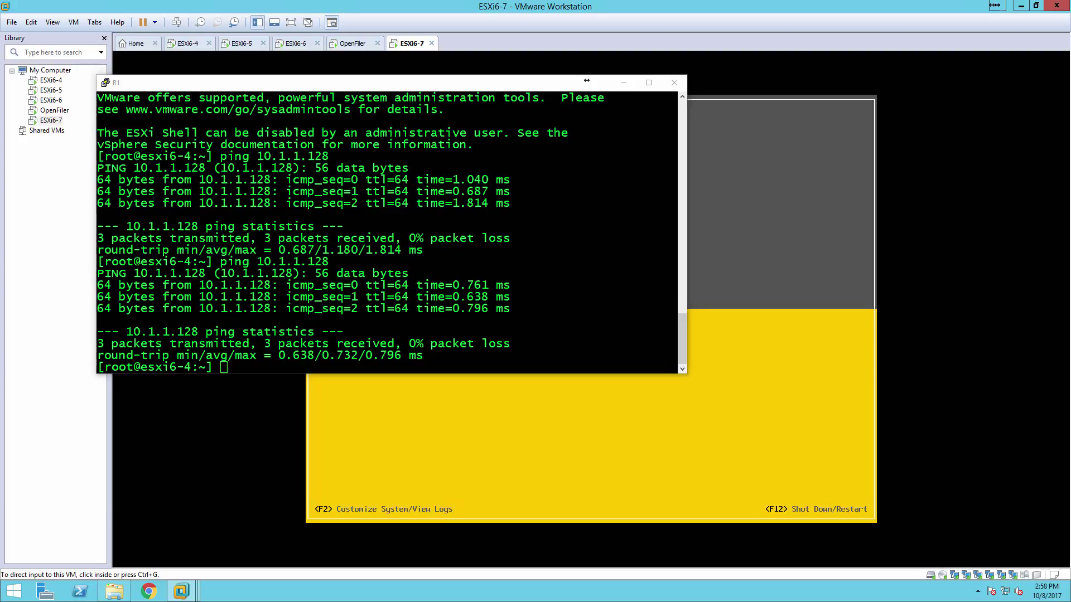
left_click(151, 78)
key("Return")
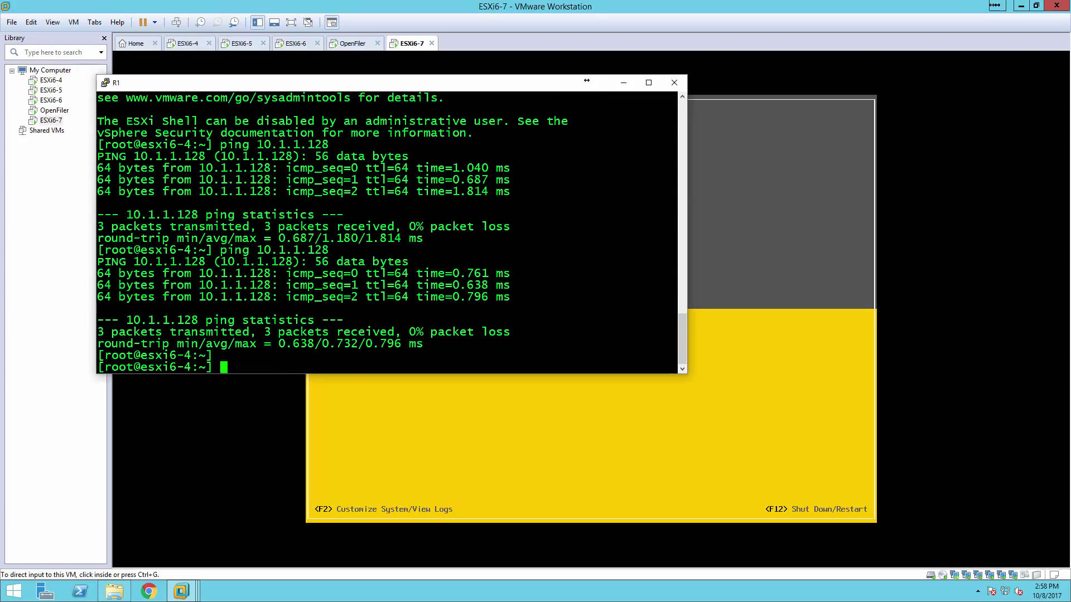
key("Up")
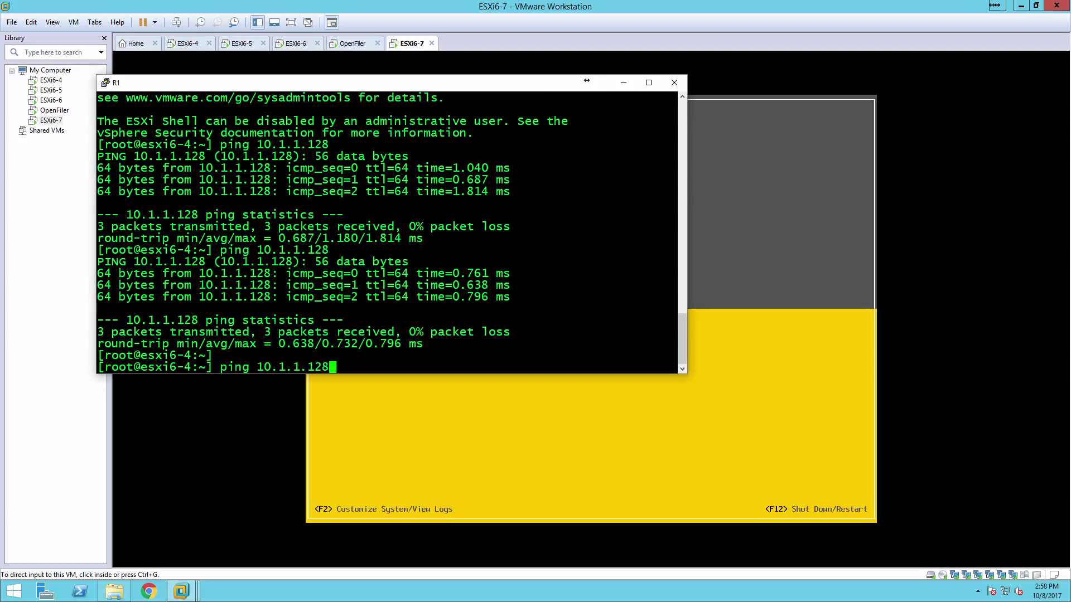
key("BackSpace")
key("BackSpace")
key("BackSpace")
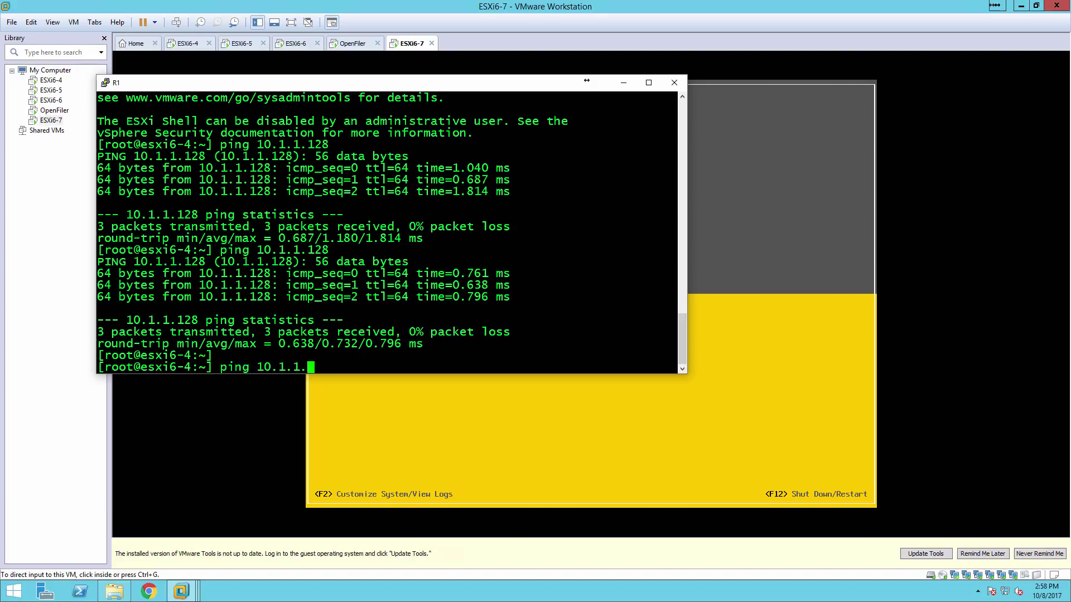
key("BackSpace")
key("BackSpace")
key("BackSpace")
key("BackSpace")
key("BackSpace")
key("BackSpace")
key("BackSpace")
key("BackSpace")
key("BackSpace")
key("BackSpace")
key("BackSpace")
key("BackSpace")
type("ping 10.255.1.217")
key("Return")
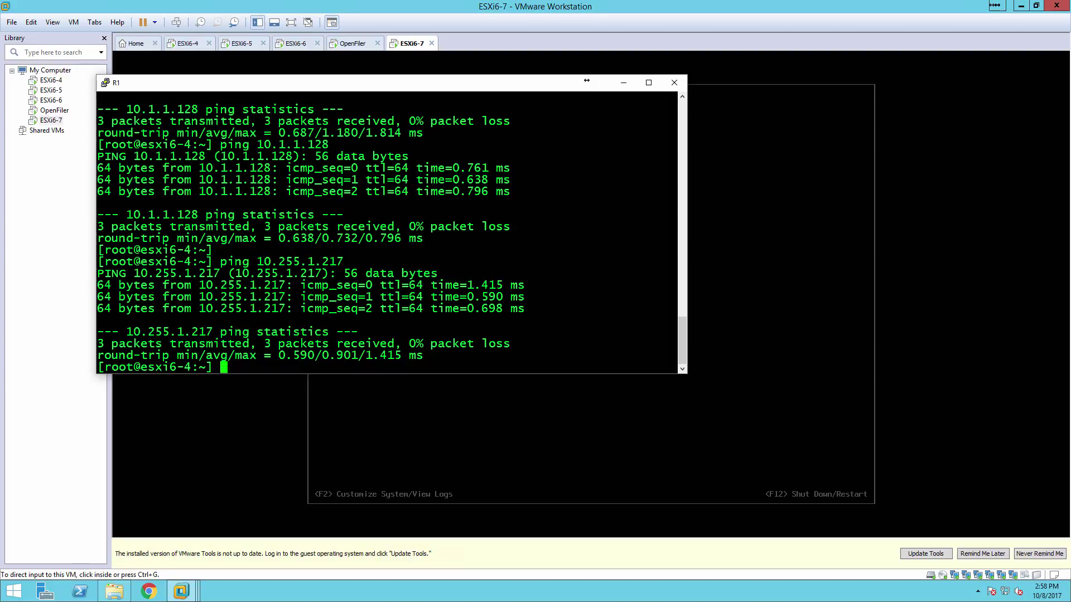
left_click(623, 82)
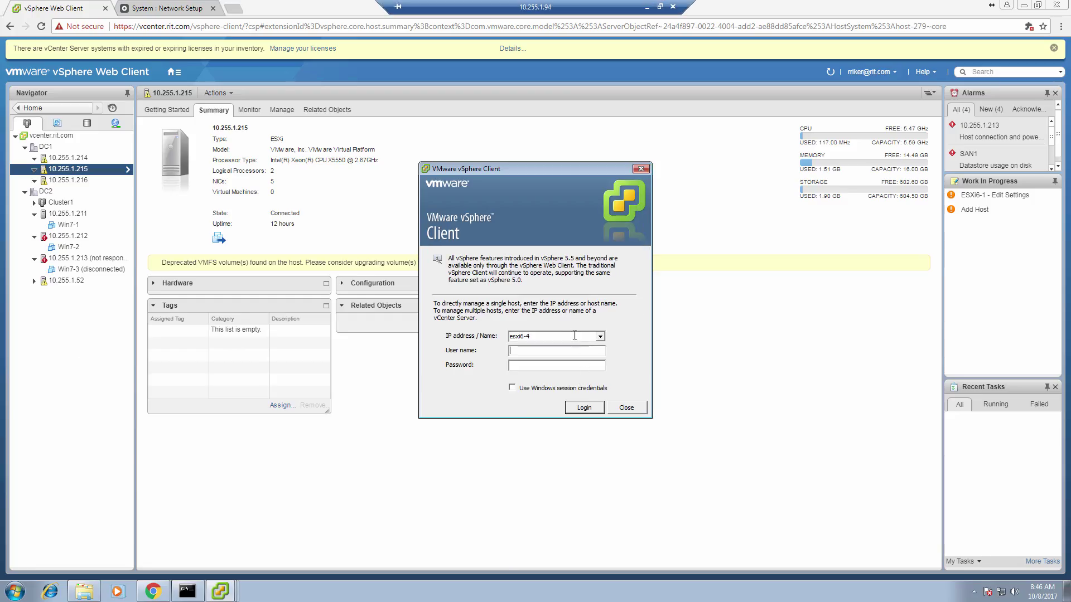
Log in to host esxi6-7 as root in vSphere Client and permanently trust its certificate
left_click(573, 337)
left_click(574, 339)
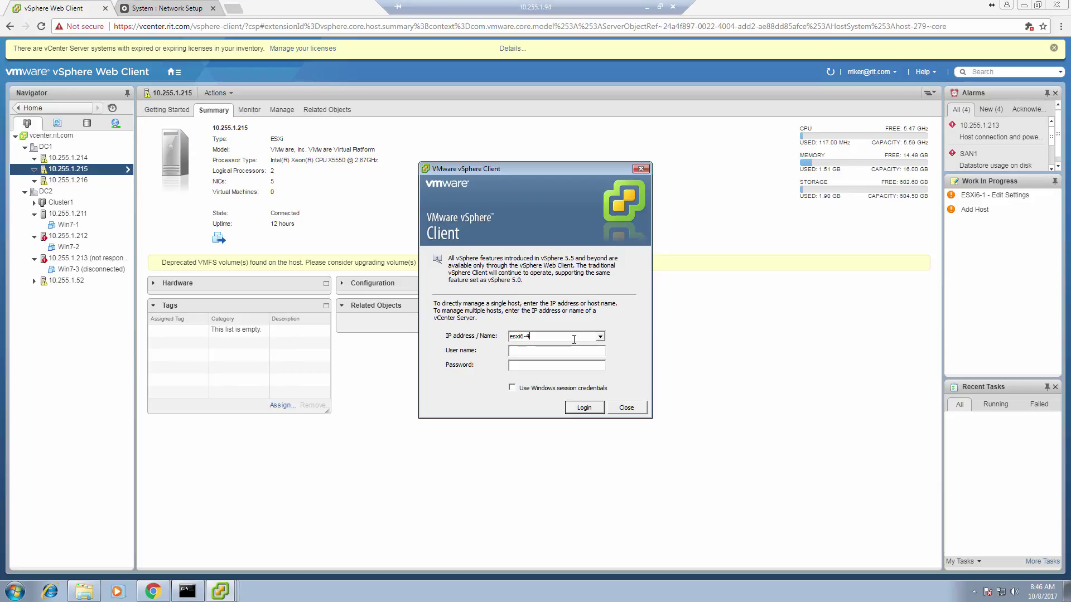
key("BackSpace")
type("7")
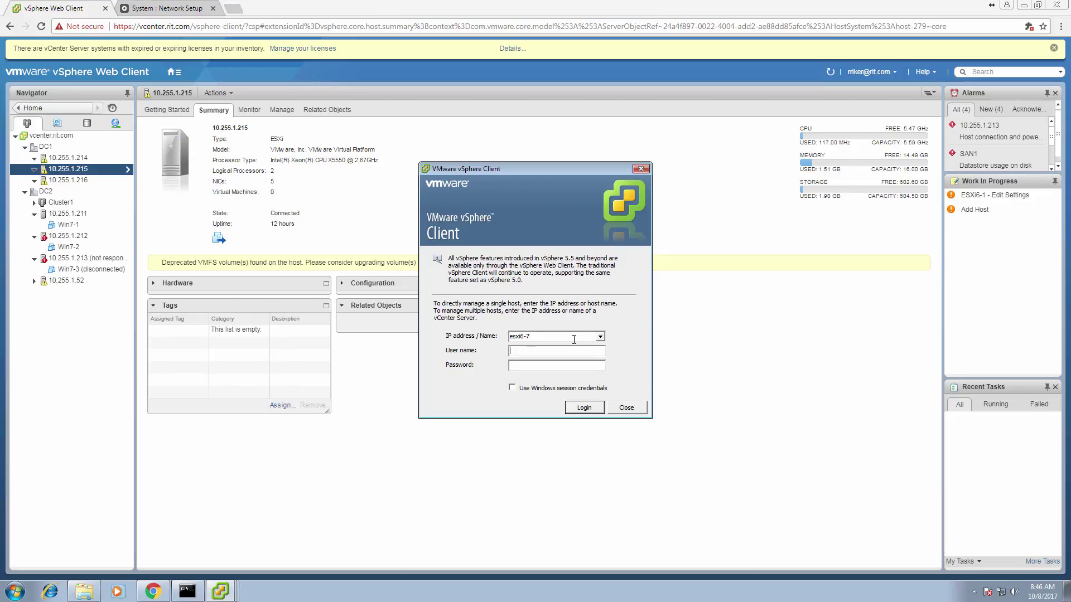
type("root")
type("********")
key("Return")
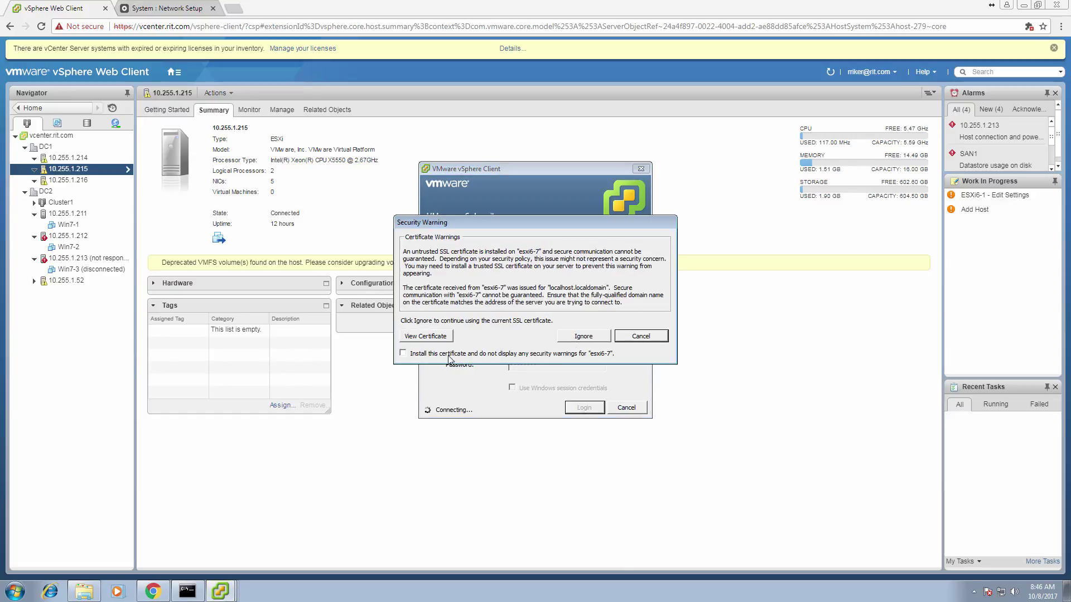
left_click(449, 357)
left_click(580, 335)
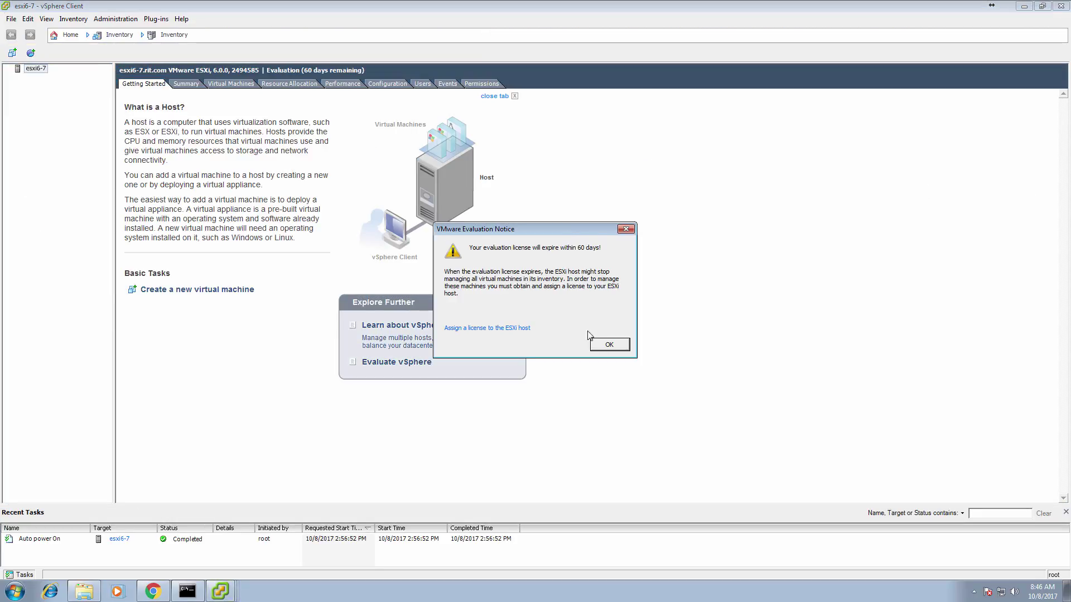
Dismiss the evaluation notice and view the host's network adapters, vmnic0 through vmnic5
left_click(609, 344)
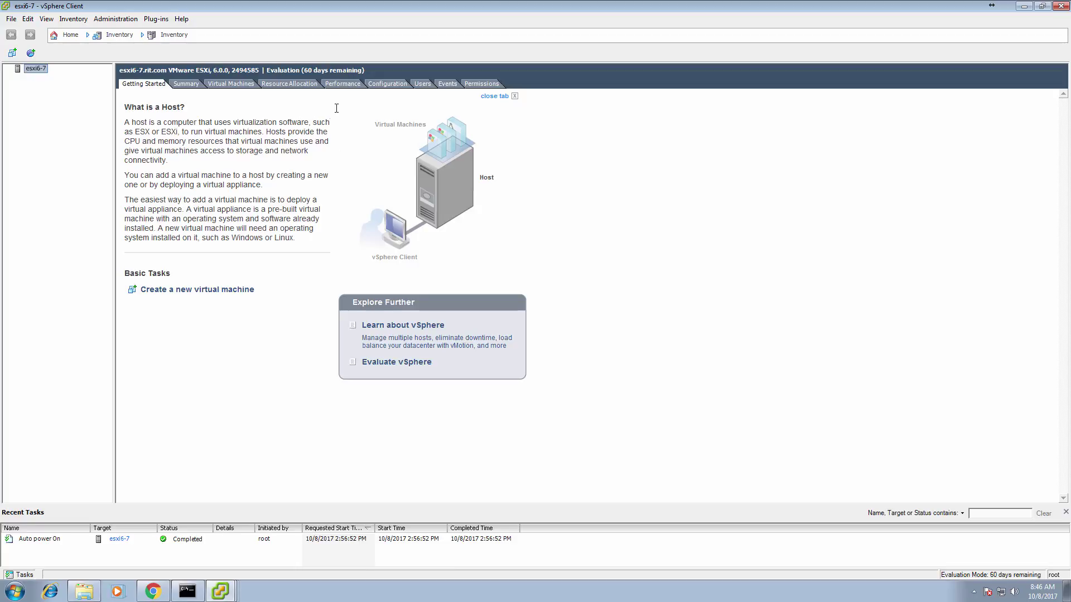
left_click(386, 84)
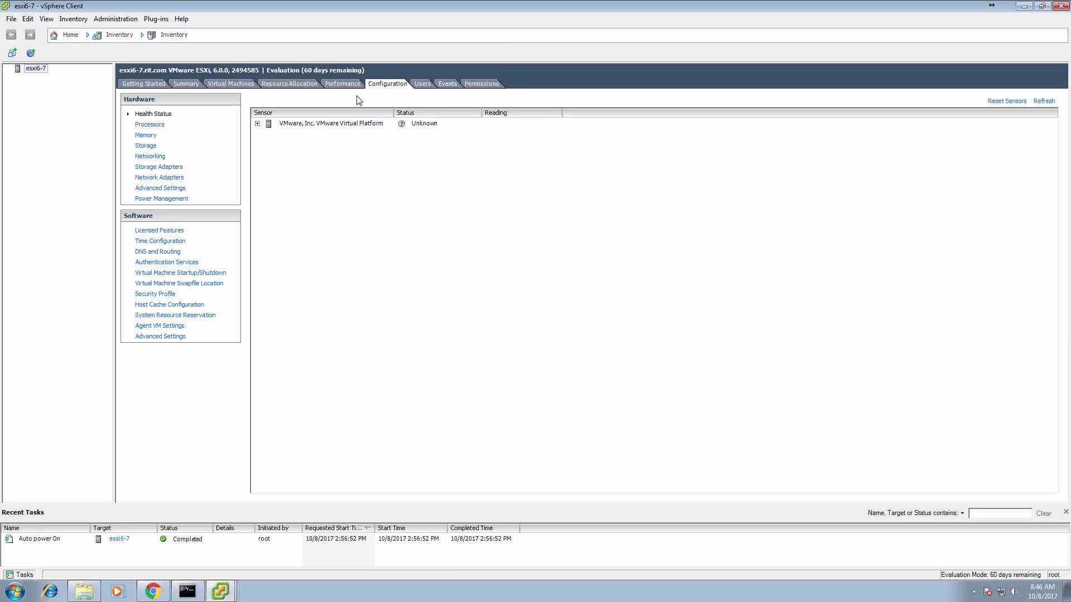
left_click(161, 178)
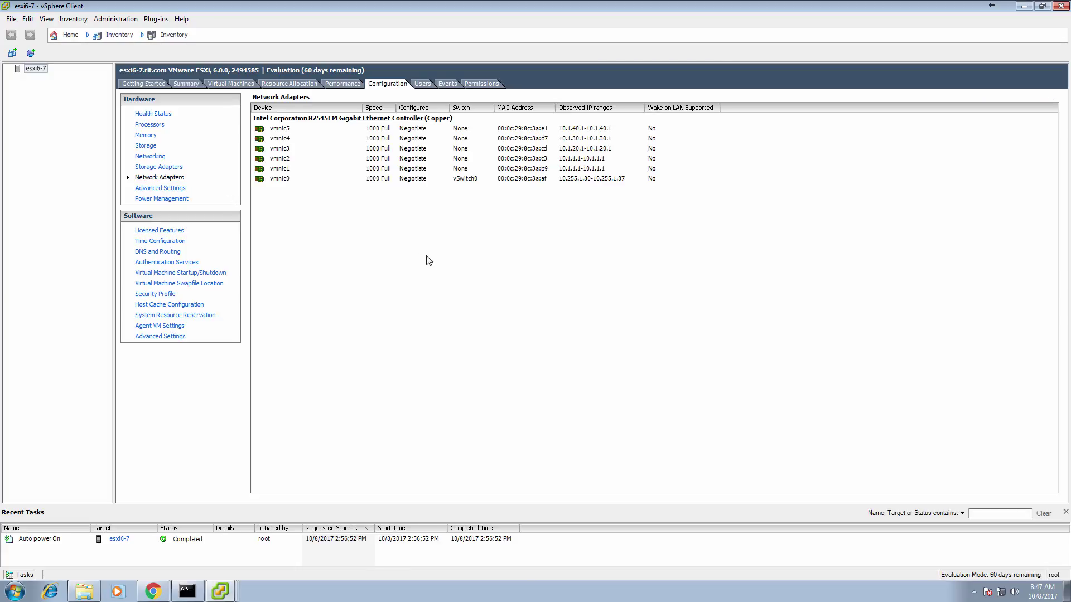